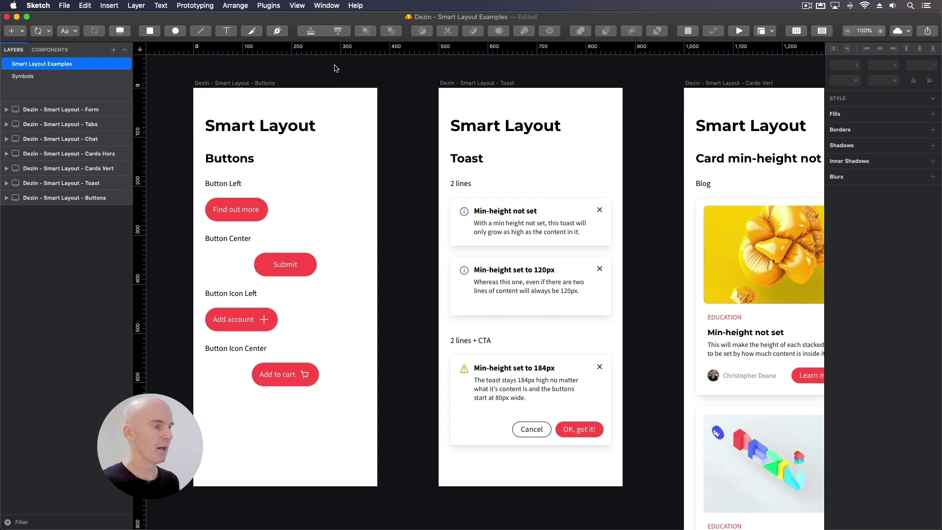
Step: Scroll right past the Toast, Cards and Chat artboards to bring Tabs and Form into view
scroll(402, 60, "right", 8)
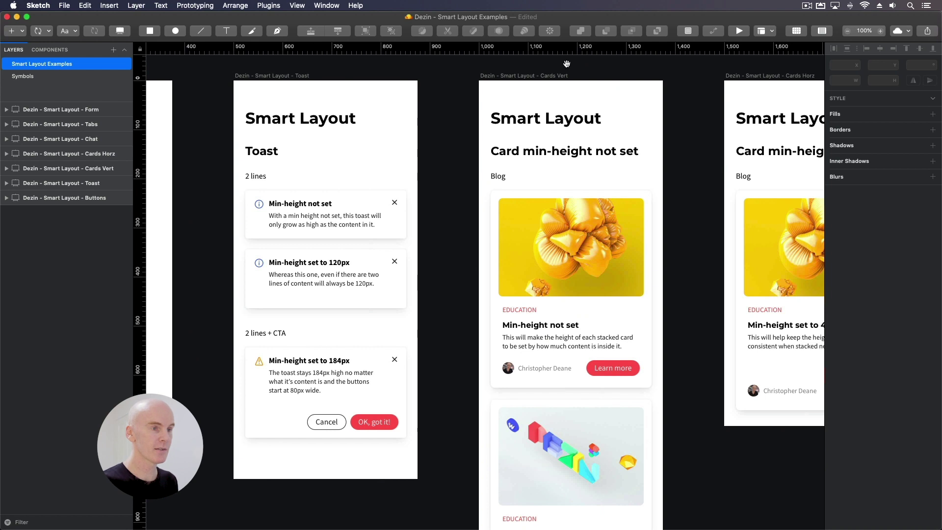
scroll(564, 98, "right", 5)
scroll(558, 155, "right", 14)
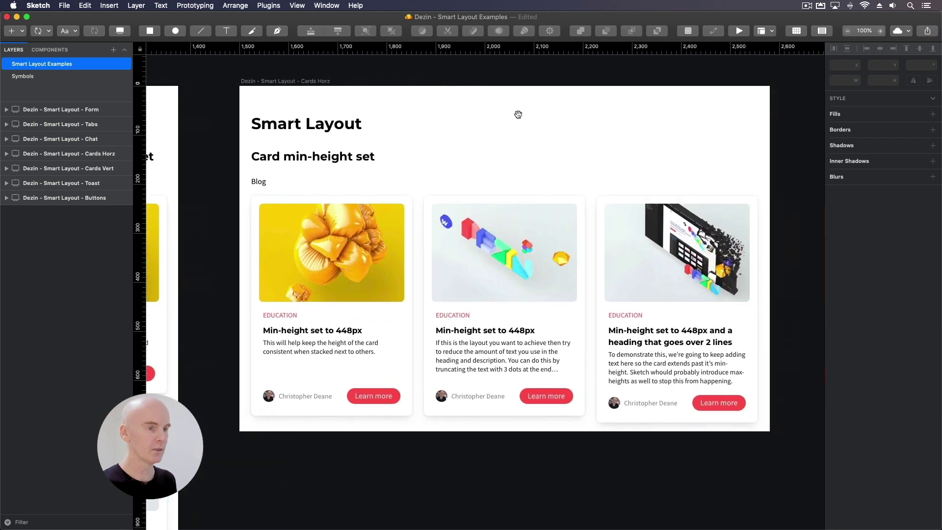
scroll(519, 114, "right", 19)
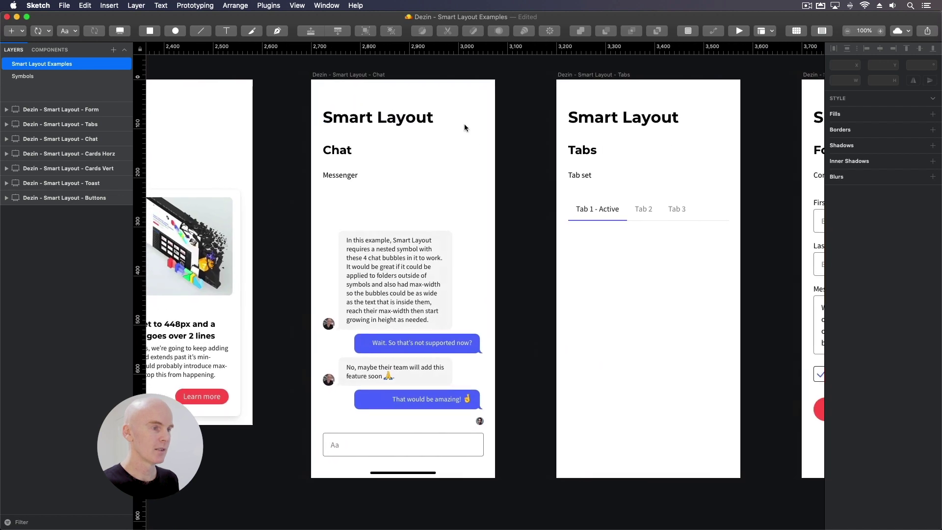
scroll(589, 139, "right", 8)
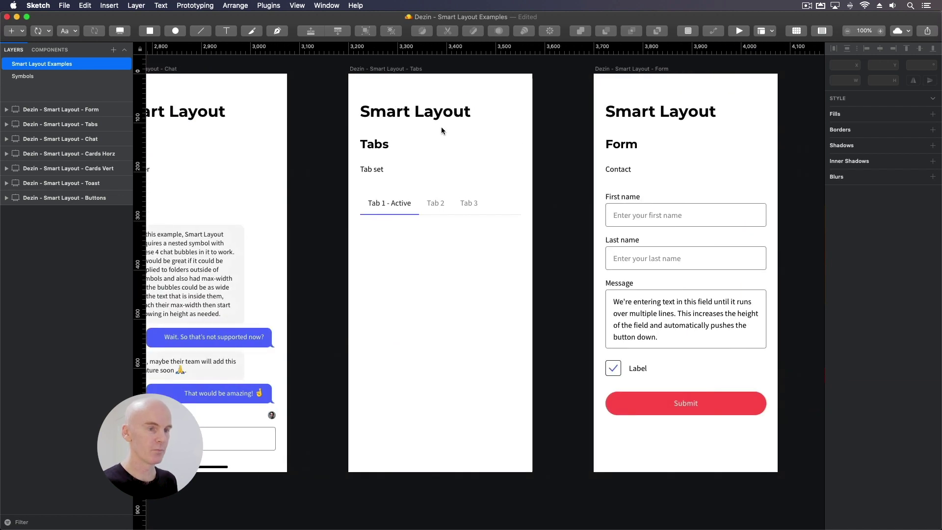
scroll(513, 135, "right", 2)
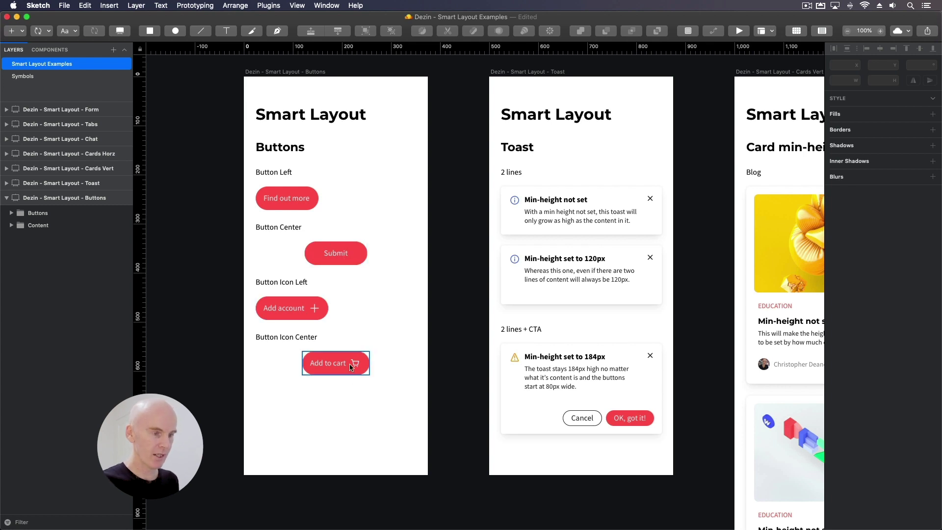
Step: Replace the Find out more button label with 'Hello' directly on the canvas
left_click(303, 202)
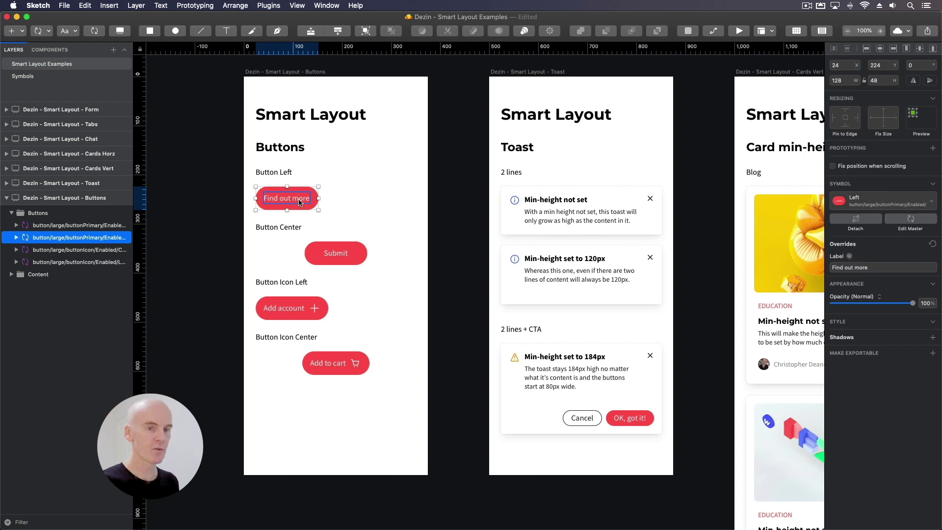
left_click(849, 266)
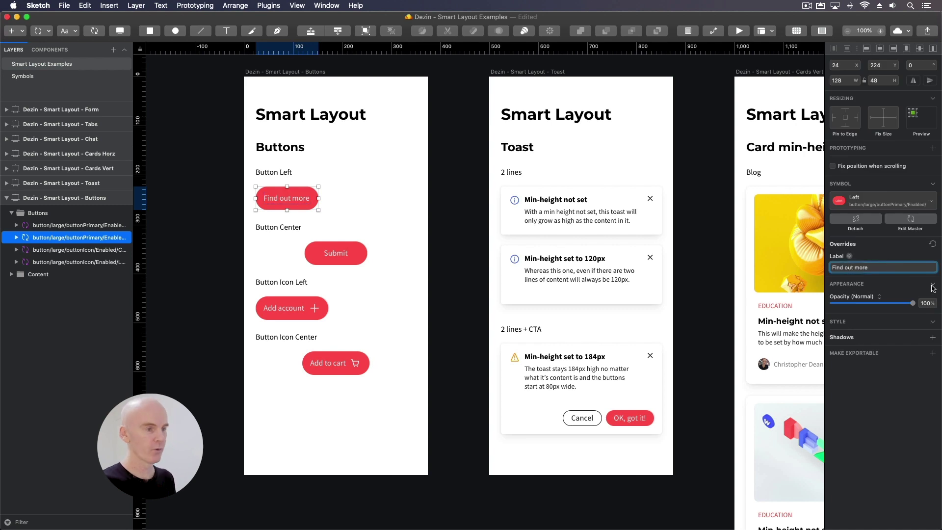
double_click(313, 202)
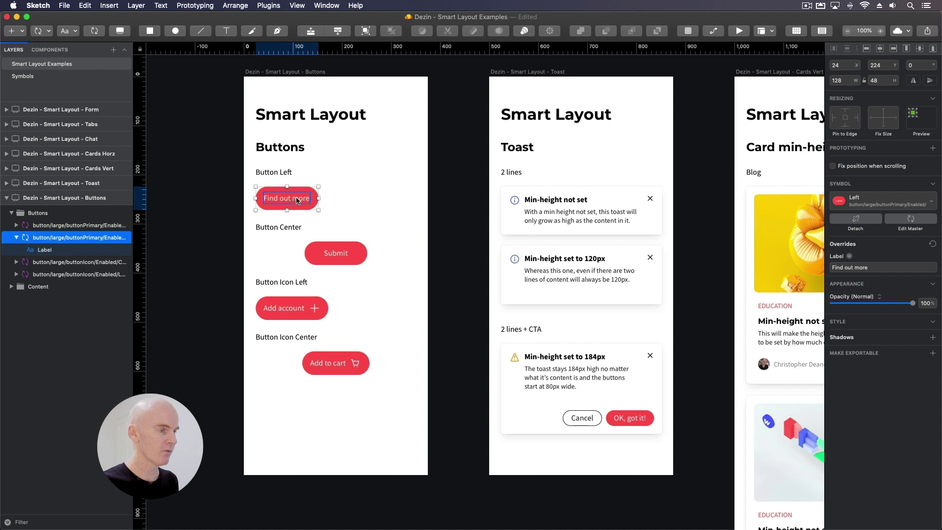
double_click(296, 198)
key("super+a")
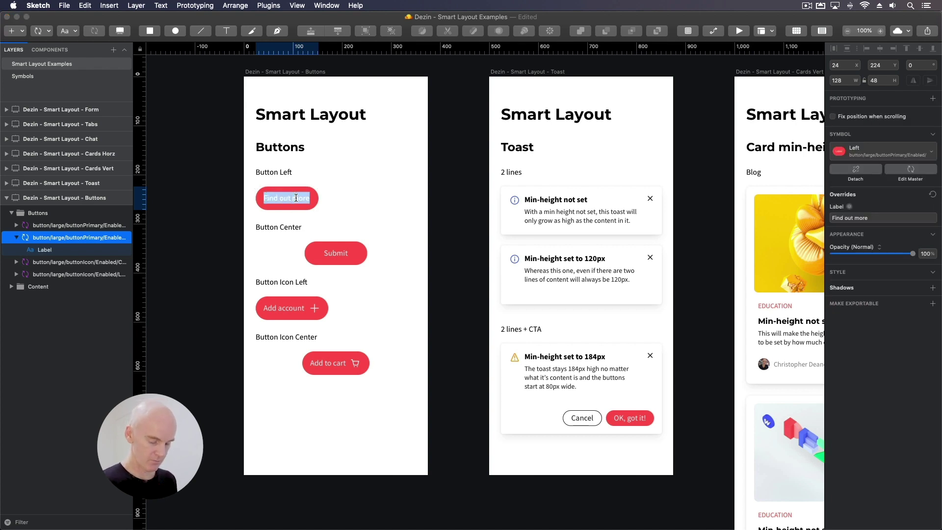
type("Hello")
key("Escape")
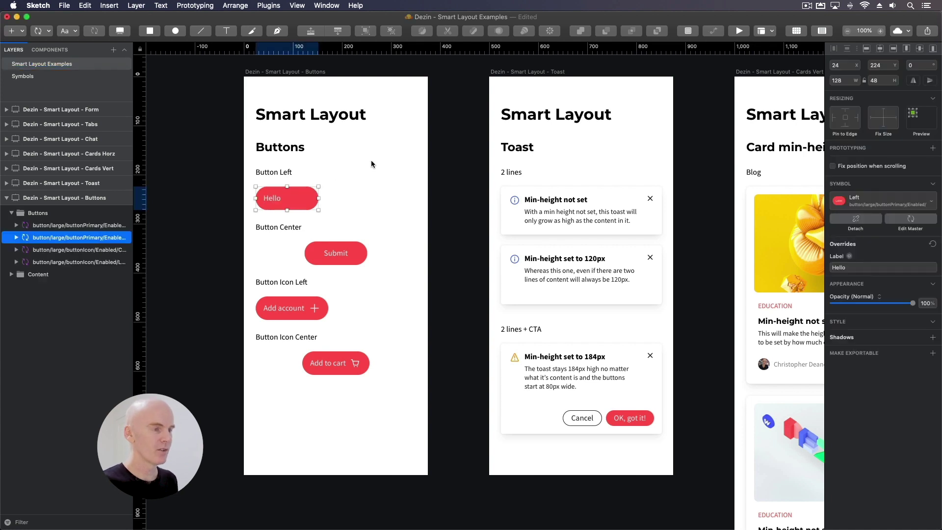
Step: Check the 128 width, then extend the label to 'Hello there, how are you?'
left_click(848, 79)
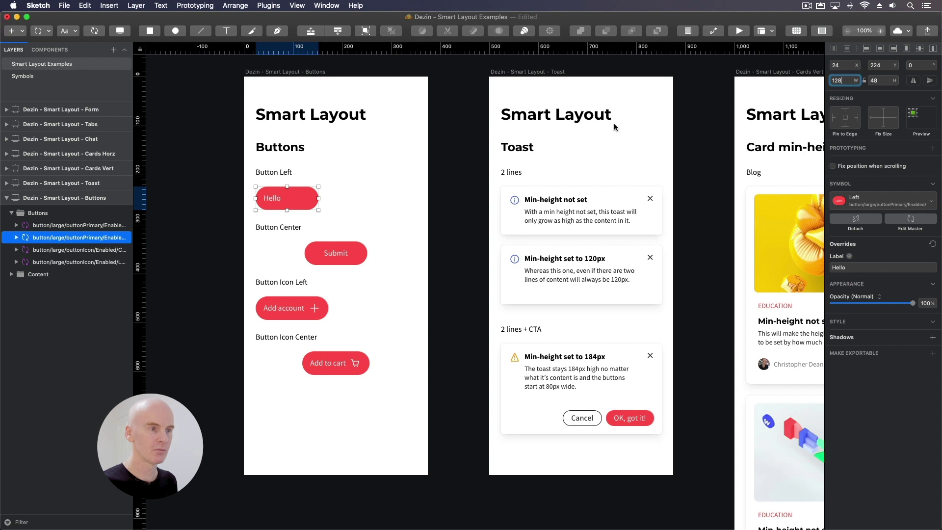
left_click(461, 172)
left_click(290, 198)
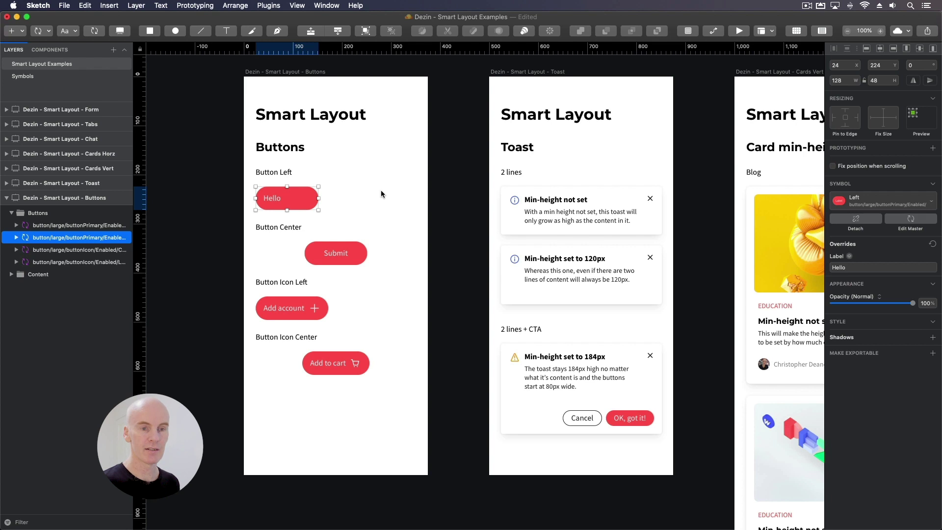
double_click(273, 198)
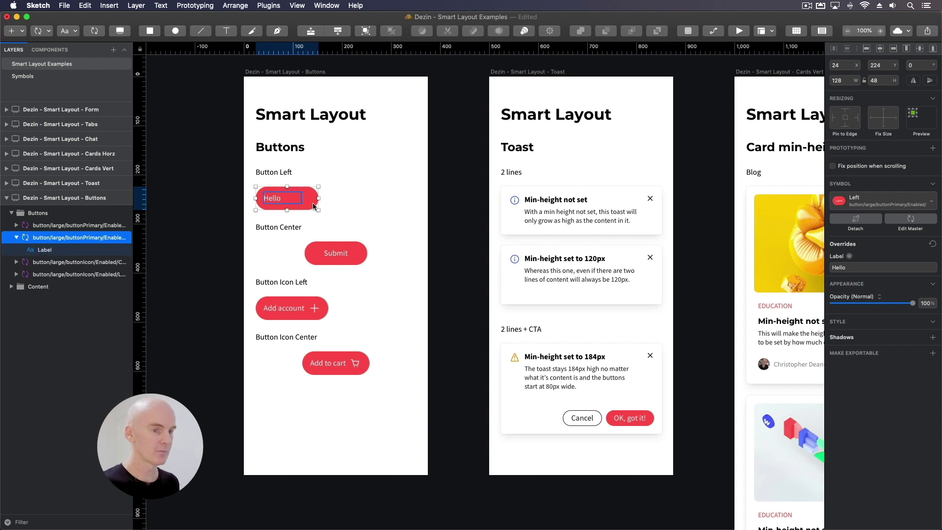
left_click(863, 267)
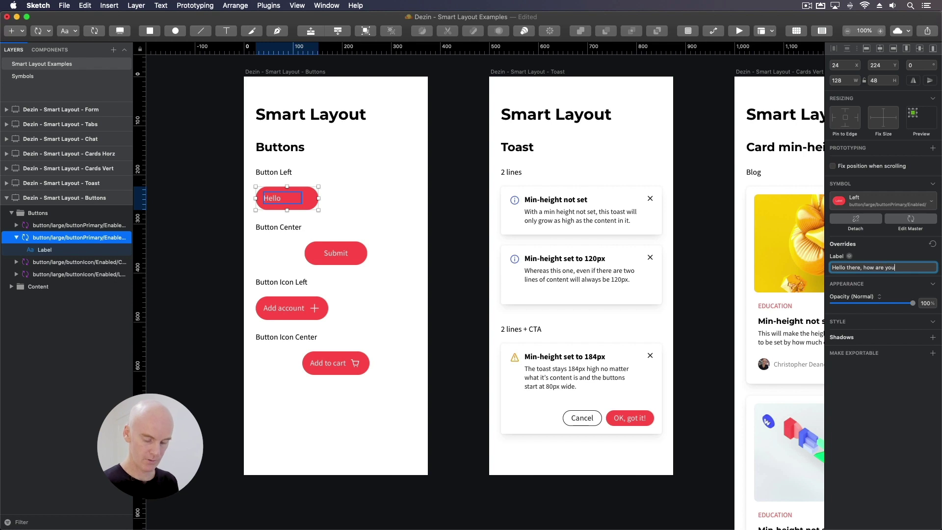
left_click(476, 227)
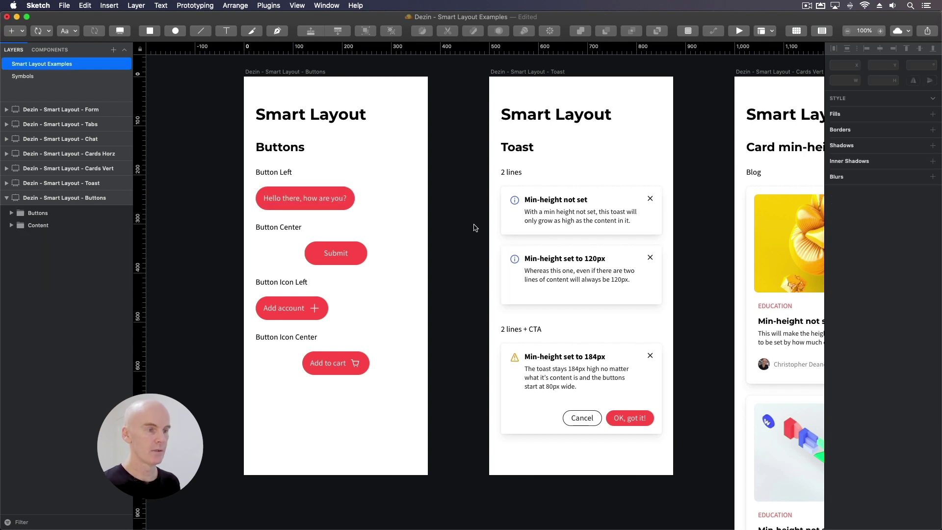
Step: Try 'Submit your email now' on the Submit button, then reset its label to default
left_click(335, 253)
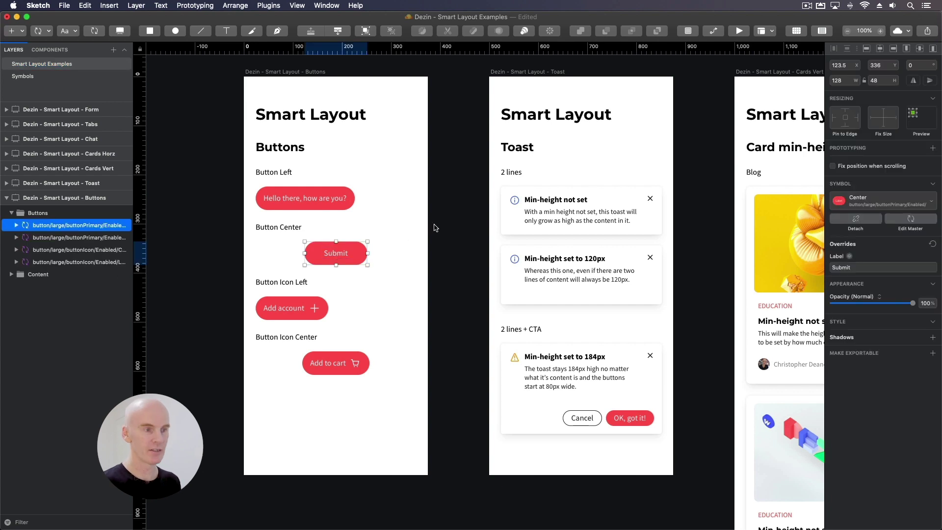
double_click(349, 256)
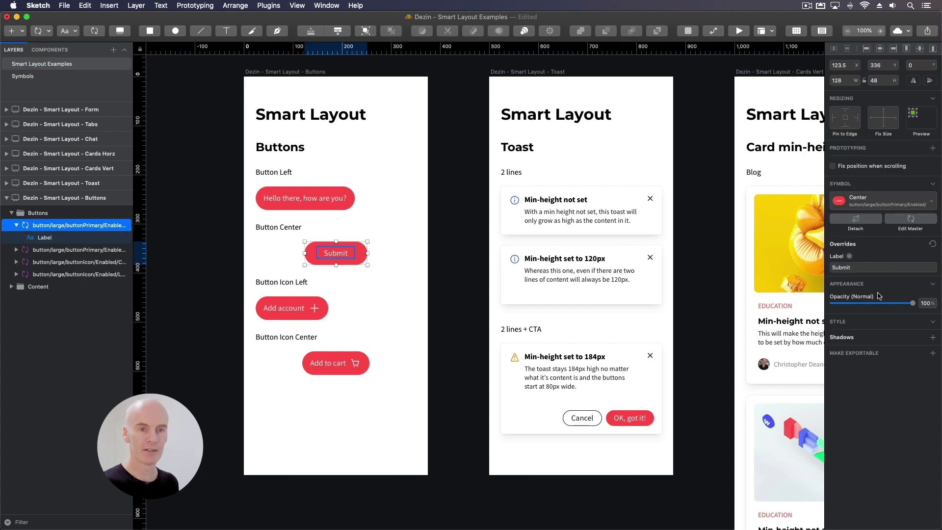
left_click(869, 267)
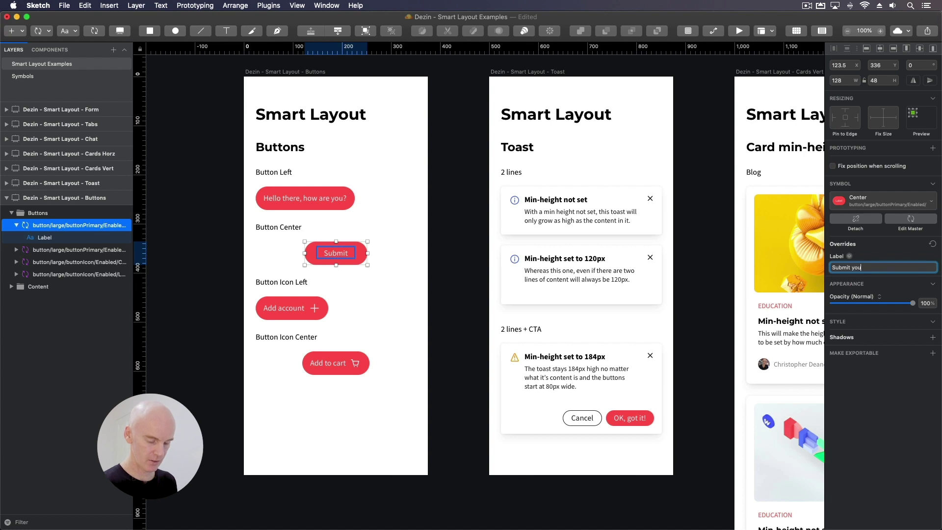
left_click(517, 240)
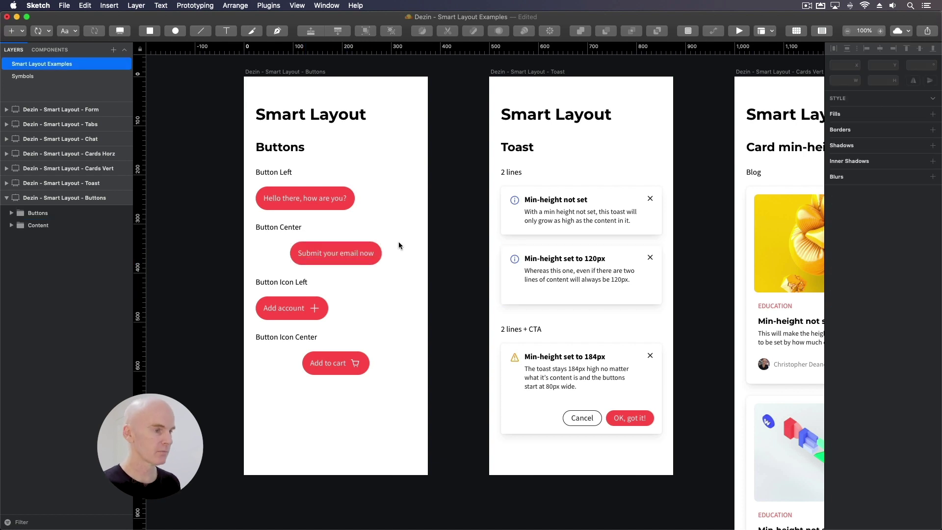
left_click(368, 253)
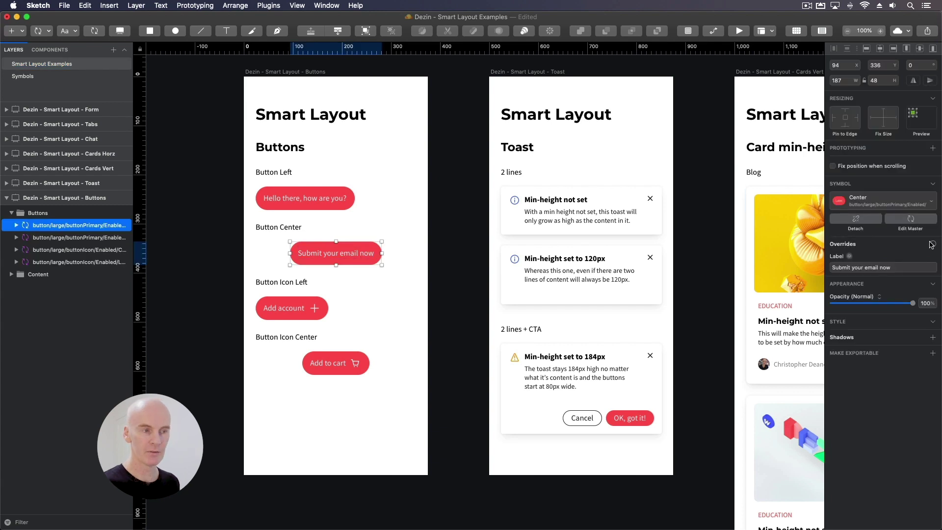
left_click(932, 244)
left_click(427, 242)
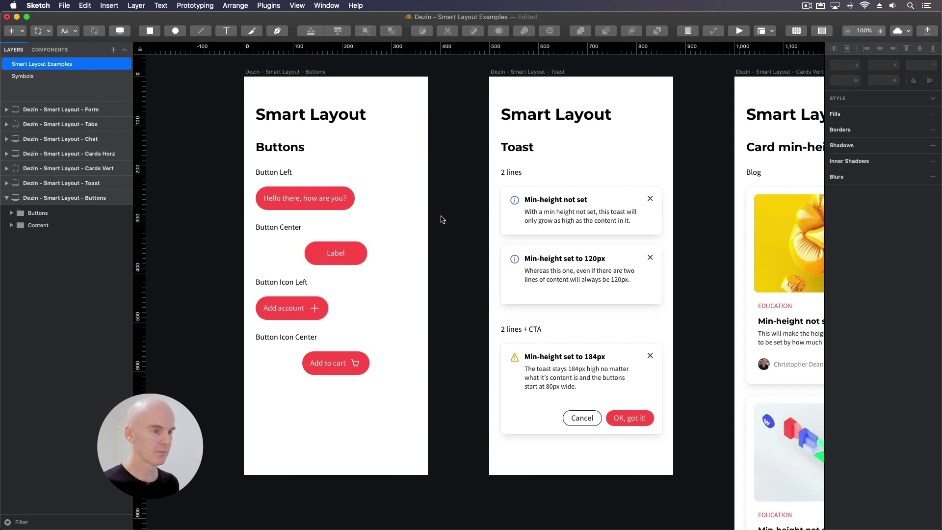
left_click(344, 253)
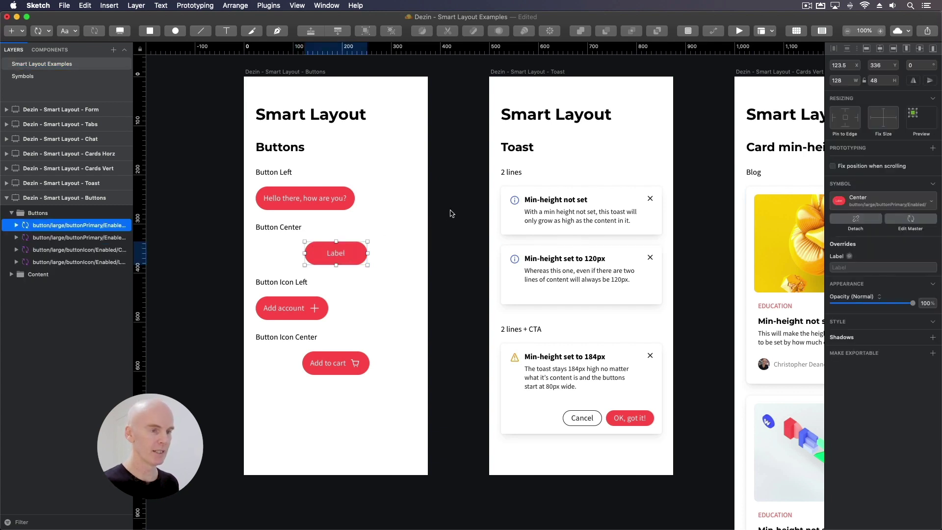
left_click(422, 231)
Step: Relabel Add account to 'Add account now' and shorten Add to cart to 'Add'
left_click(298, 319)
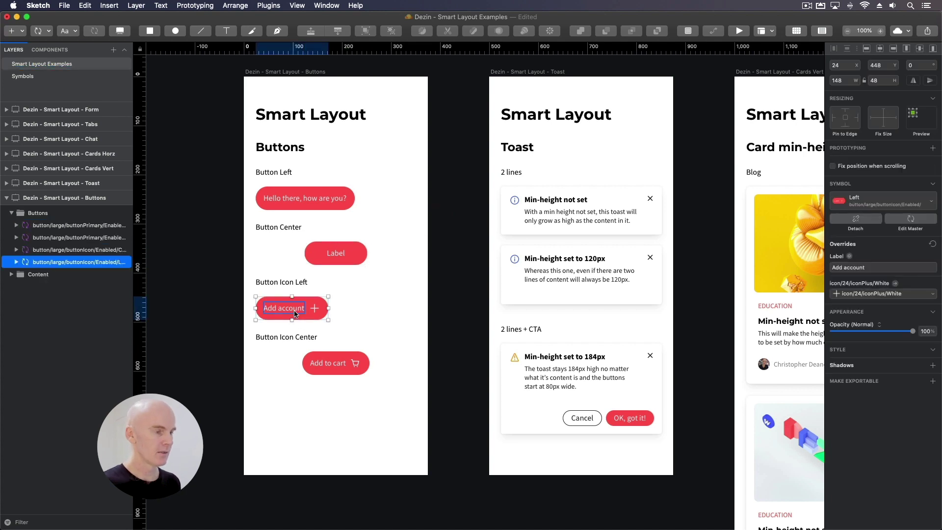
left_click(873, 267)
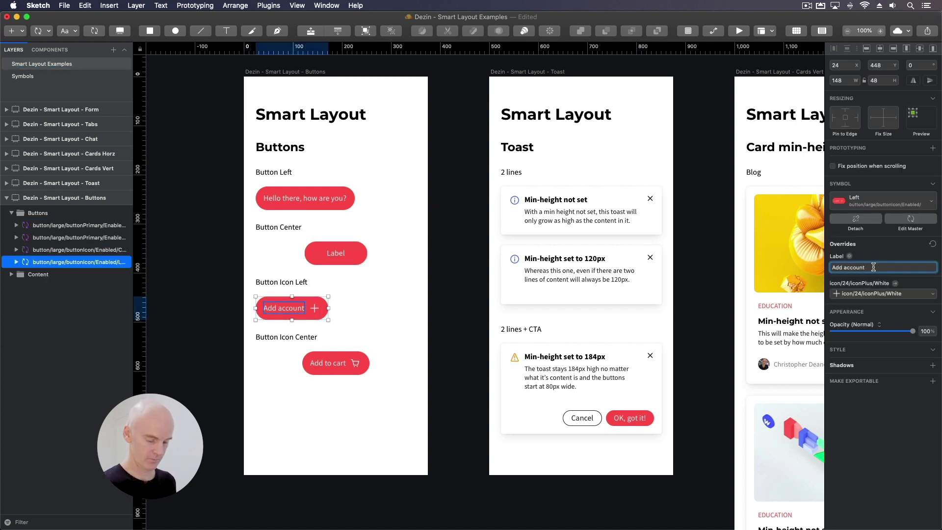
left_click(469, 262)
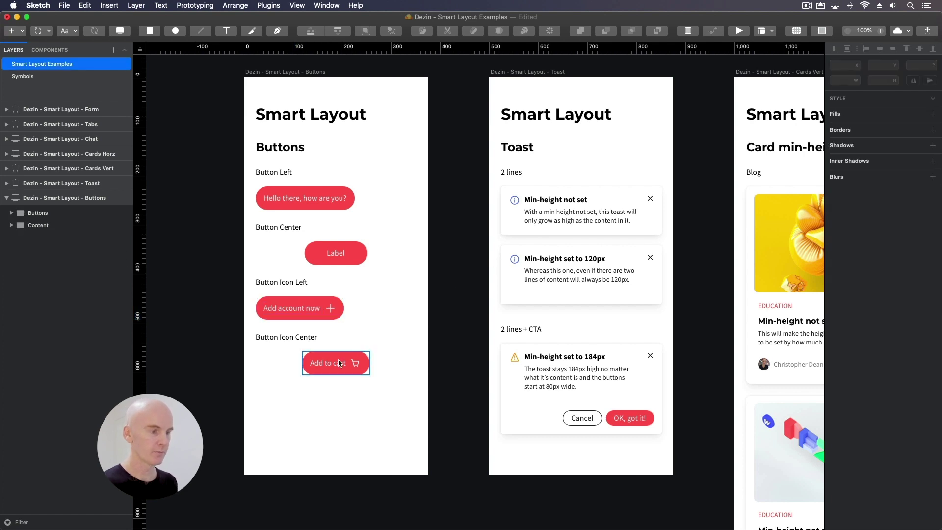
left_click(324, 364)
left_click(868, 267)
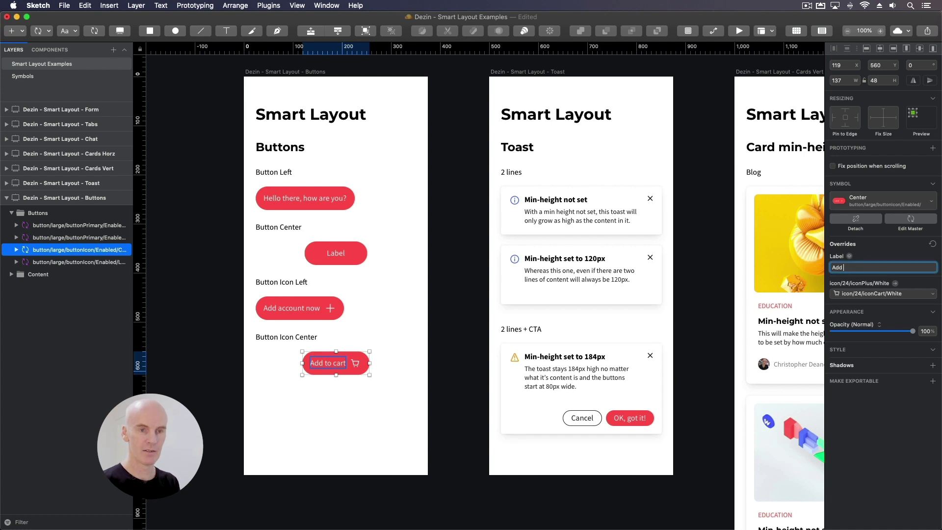
left_click(469, 274)
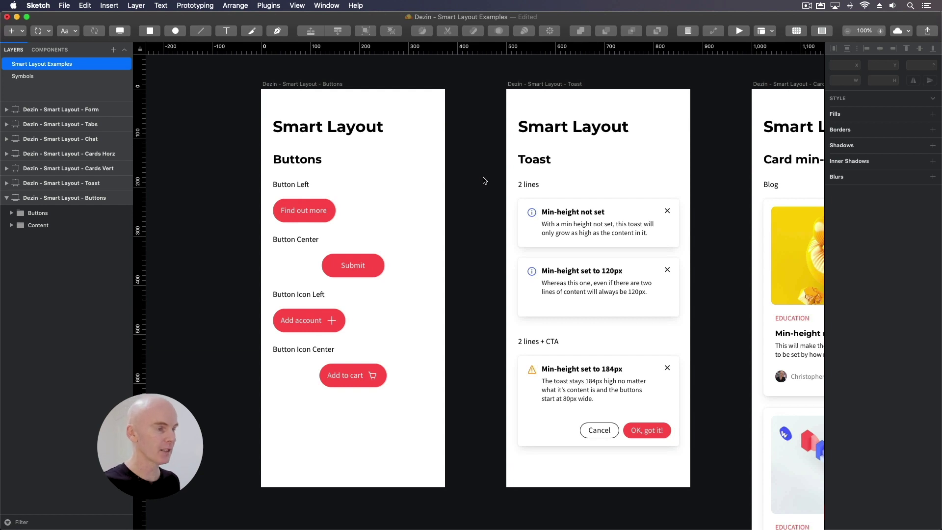
Step: Show the layout grid, zoom to 200% and widen the Find out more button to 176
left_click(319, 206)
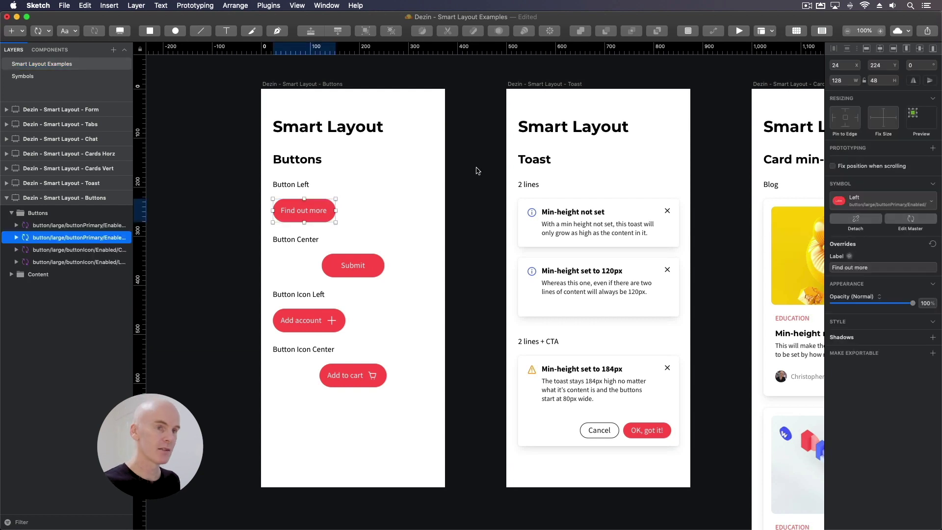
left_click(796, 33)
key("super+plus")
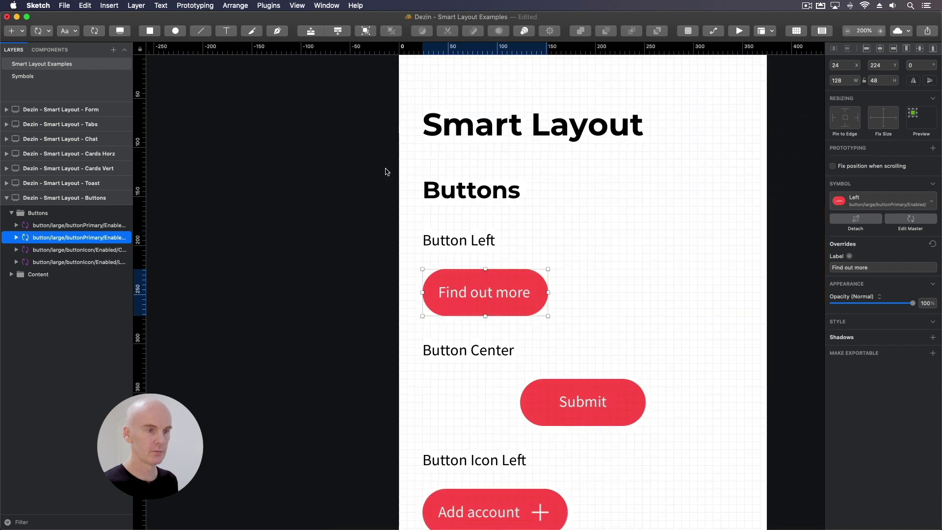
left_click_drag(429, 215, 485, 215)
scroll(566, 211, "down", 3)
Step: Widen the Submit button and re-centre it horizontally on the artboard
left_click(509, 250)
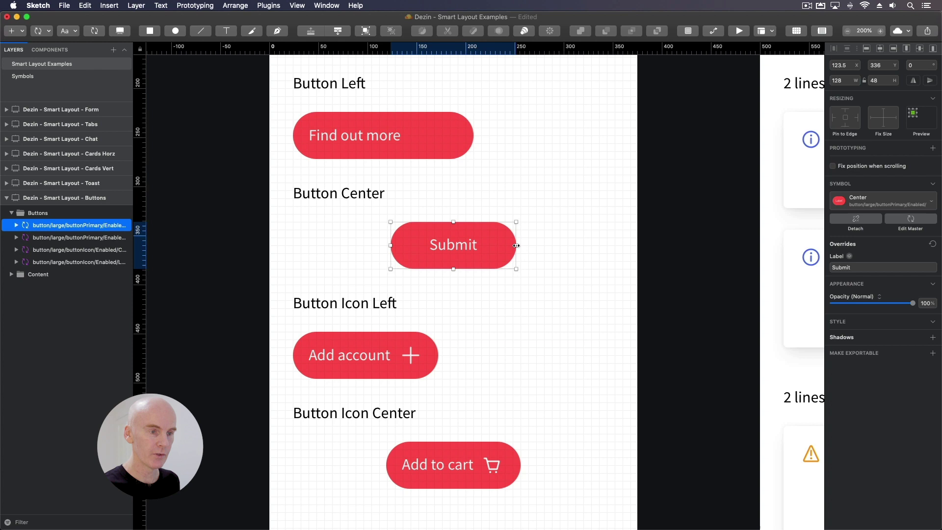
left_click_drag(516, 245, 587, 244)
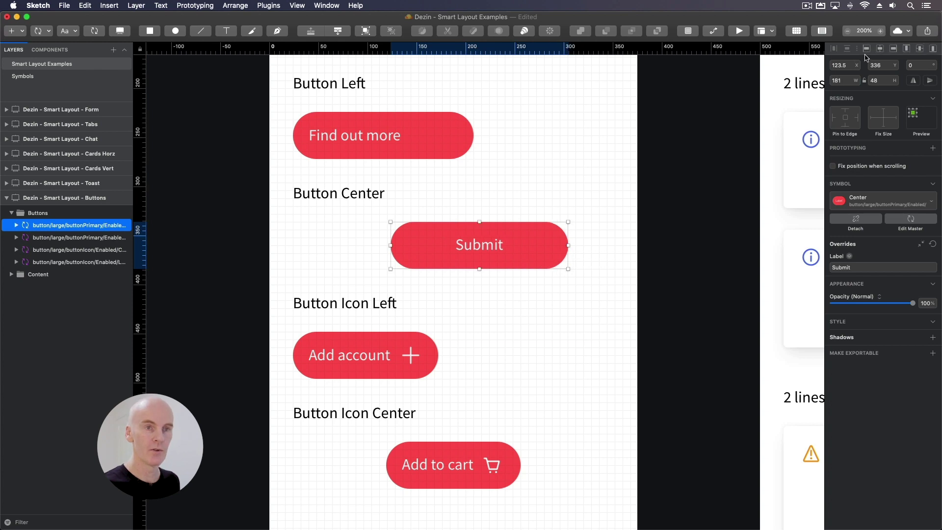
left_click(885, 52)
left_click(598, 234)
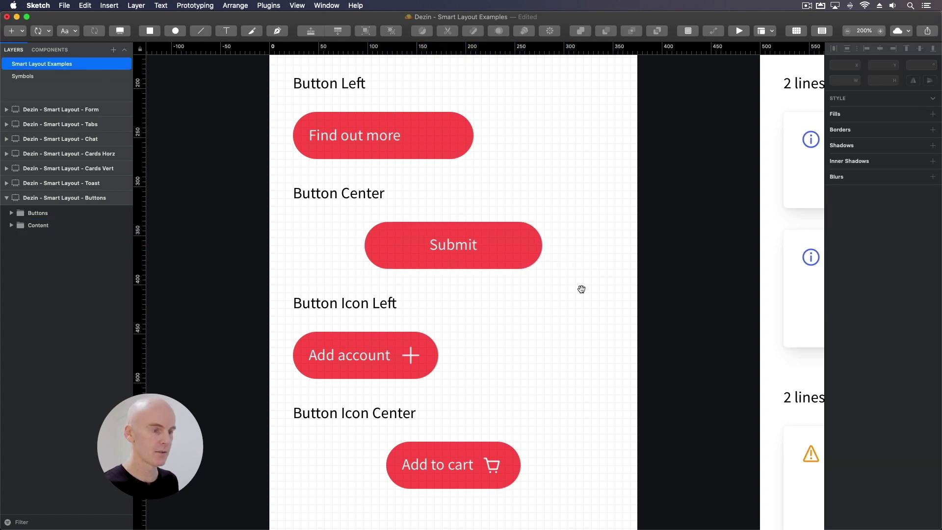
Step: Widen Add account to 192 and Add to cart to 177, re-centring Add to cart
scroll(365, 261, "down", 3)
left_click(364, 261)
left_click_drag(427, 253, 468, 254)
left_click(487, 348)
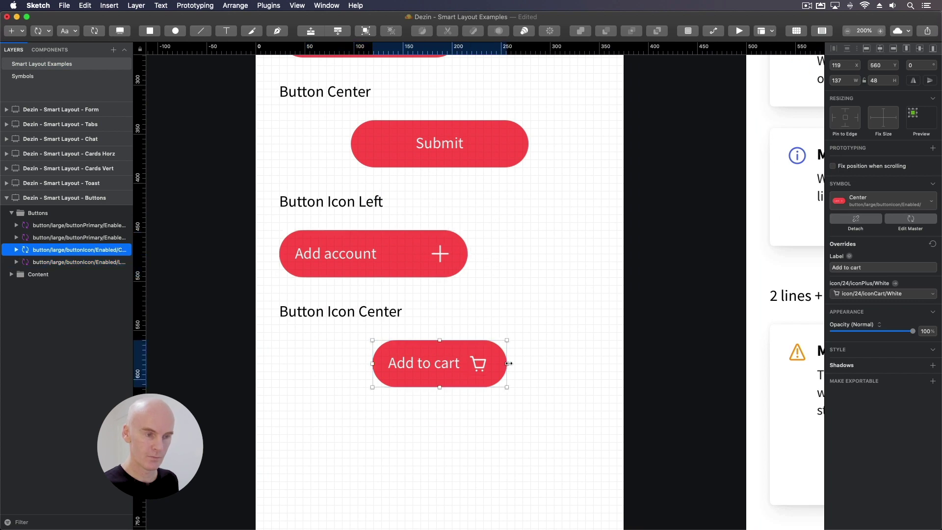
left_click_drag(506, 364, 547, 365)
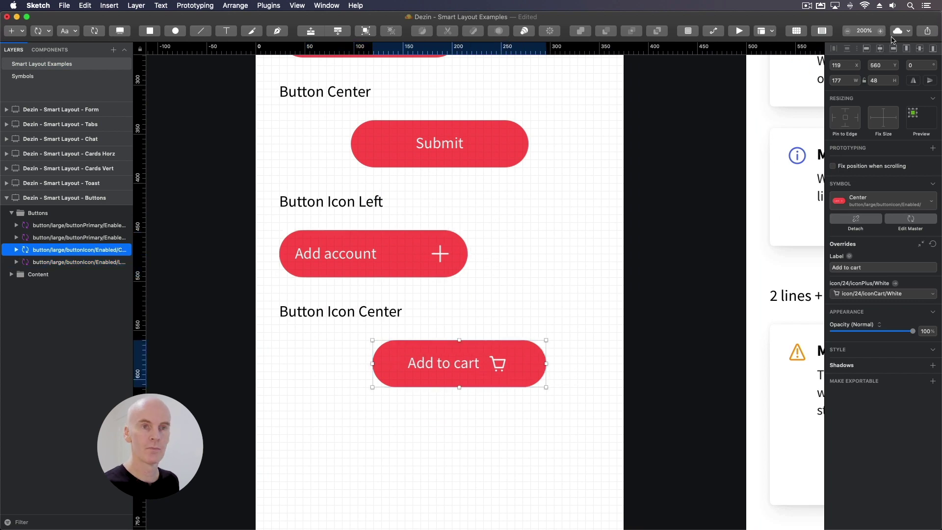
left_click(880, 49)
left_click(551, 292)
Step: At 100% zoom, delete 'more' so the first button reads 'Find out' at 128 wide
key("super+0")
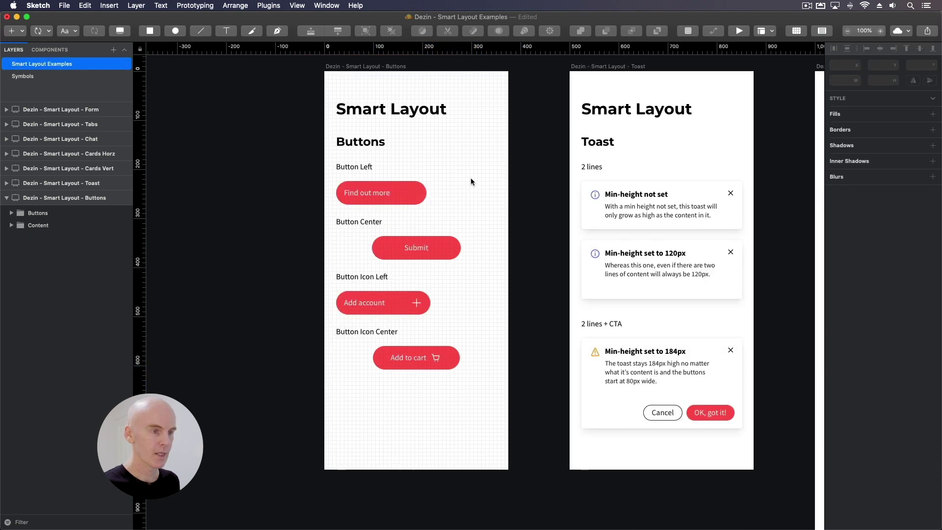
left_click(373, 204)
double_click(378, 202)
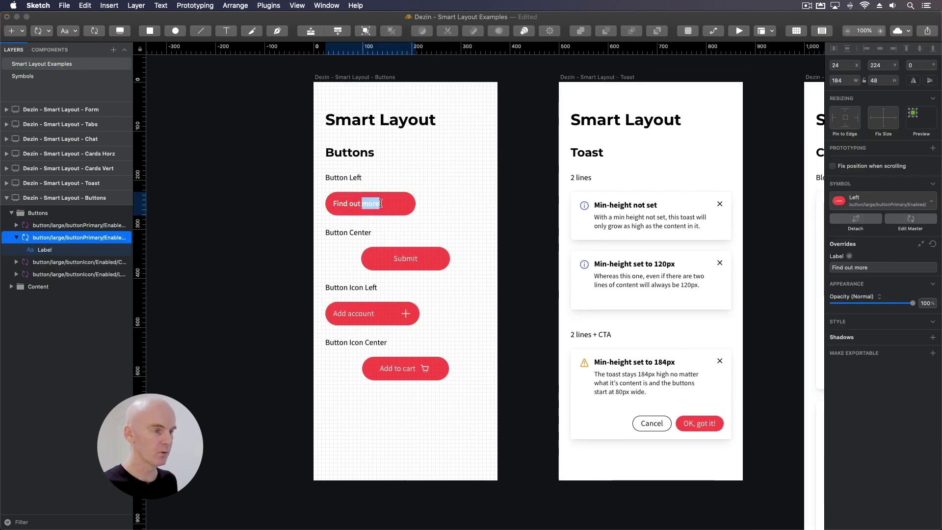
key("shift+Left")
key("shift+Left")
key("shift+Left")
key("shift+Left")
key("shift+Left")
key("BackSpace")
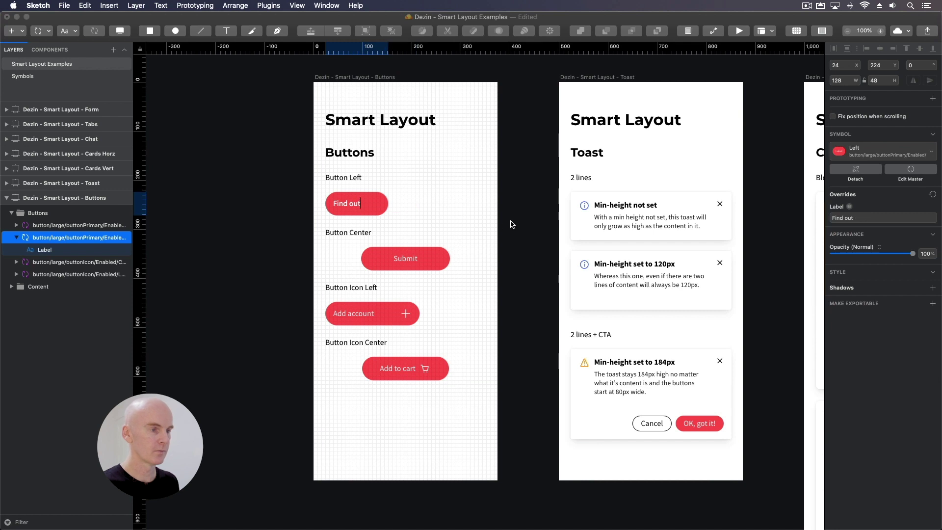
left_click(447, 182)
key("Tab")
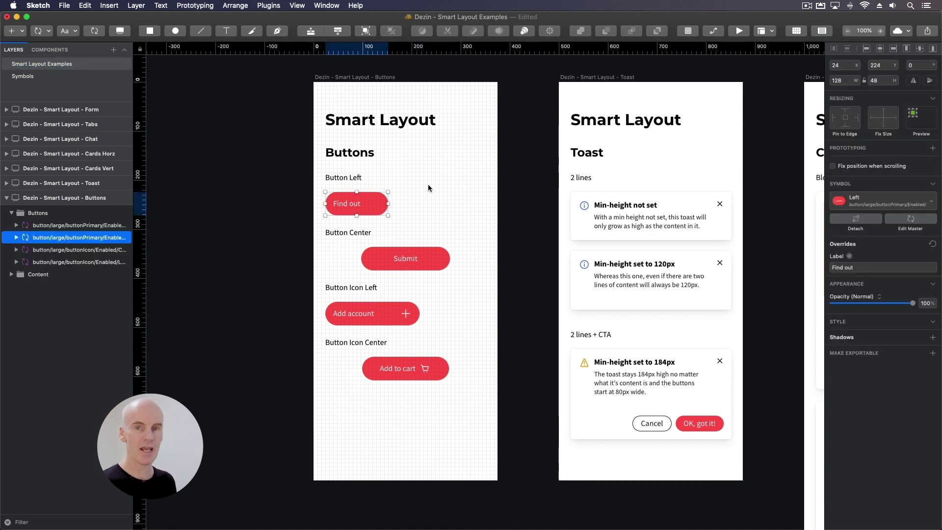
left_click(414, 258)
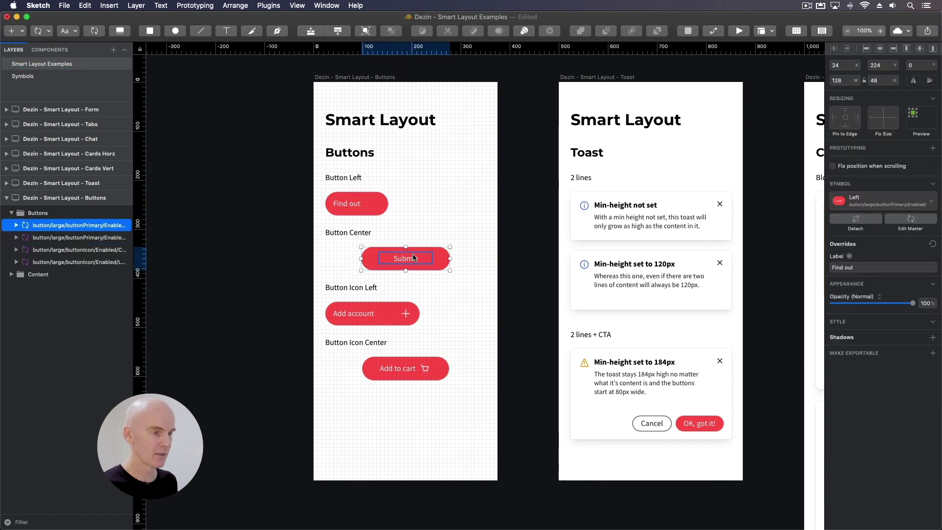
key("Tab")
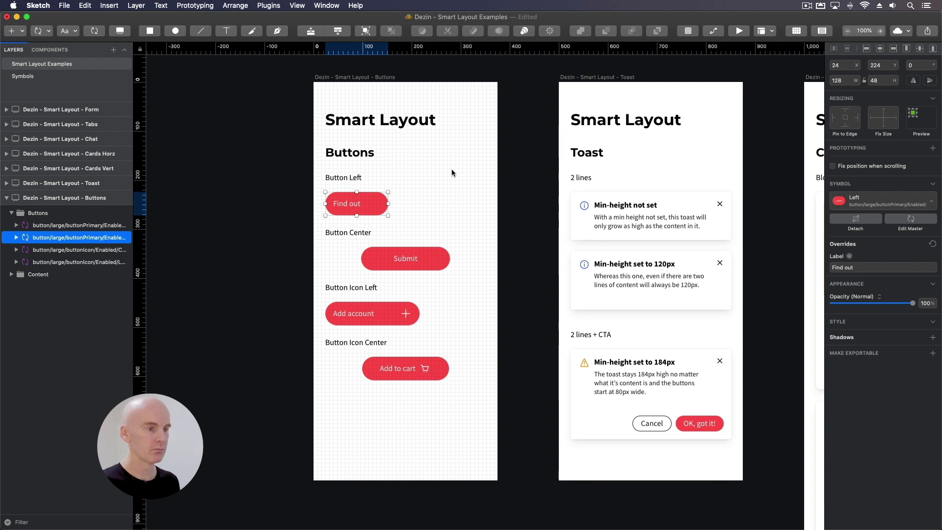
Step: Scroll to the Toast artboard and zoom in on the Min-height not set toast
left_click(417, 196)
scroll(598, 148, "right", 5)
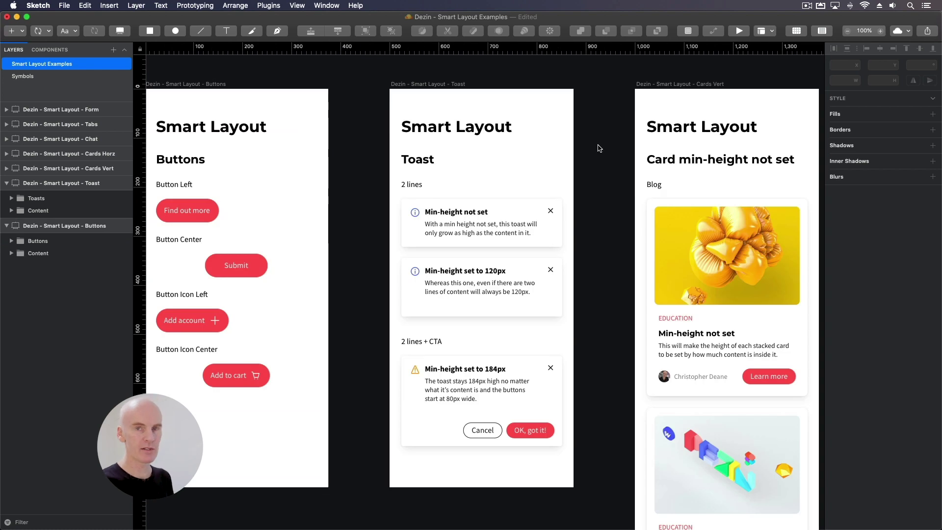
left_click(467, 209)
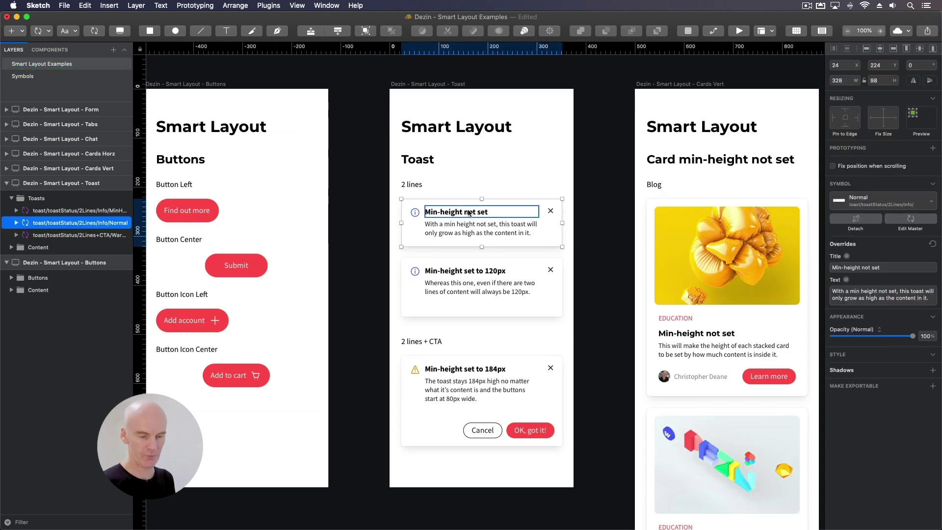
key("super+equal")
scroll(506, 159, "down", 3)
left_click(505, 160)
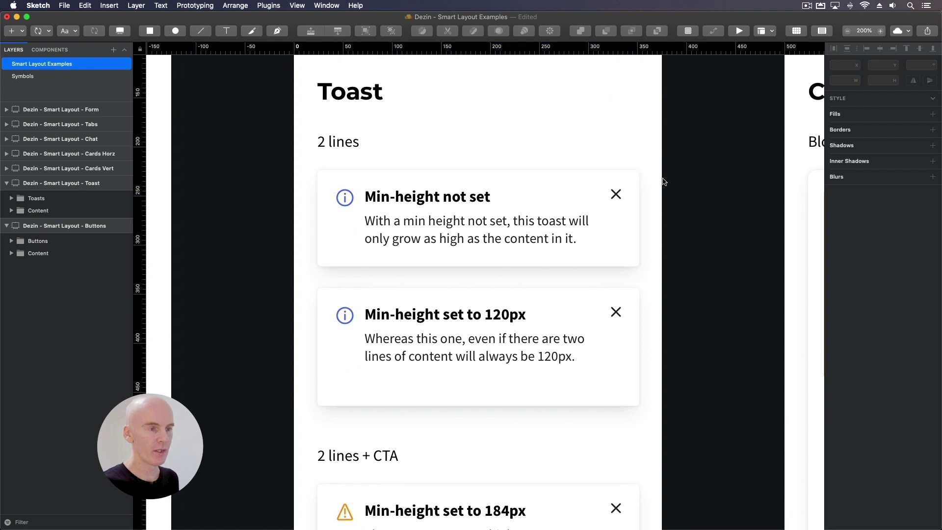
left_click(544, 181)
Step: Check the heights of the 120px toast and the 2 lines + CTA toast (184)
left_click(602, 352)
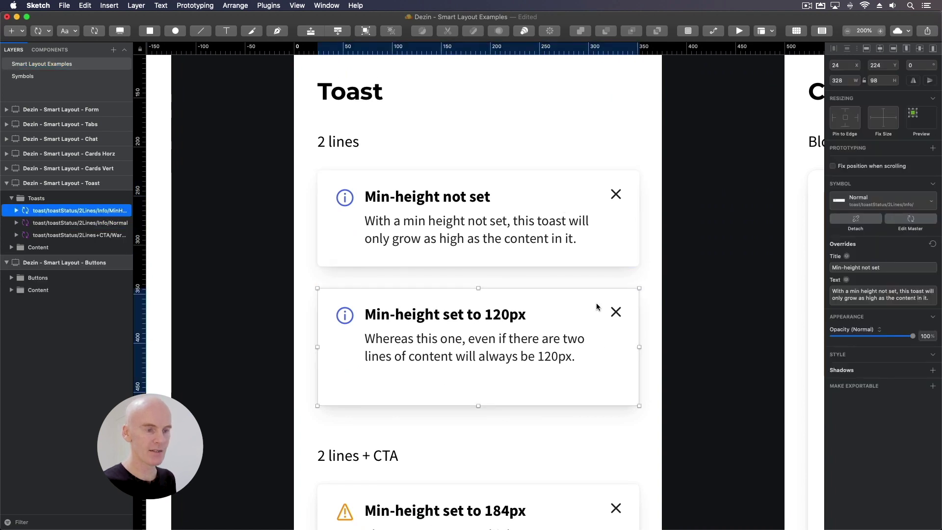
scroll(689, 259, "down", 1)
scroll(689, 259, "down", 9)
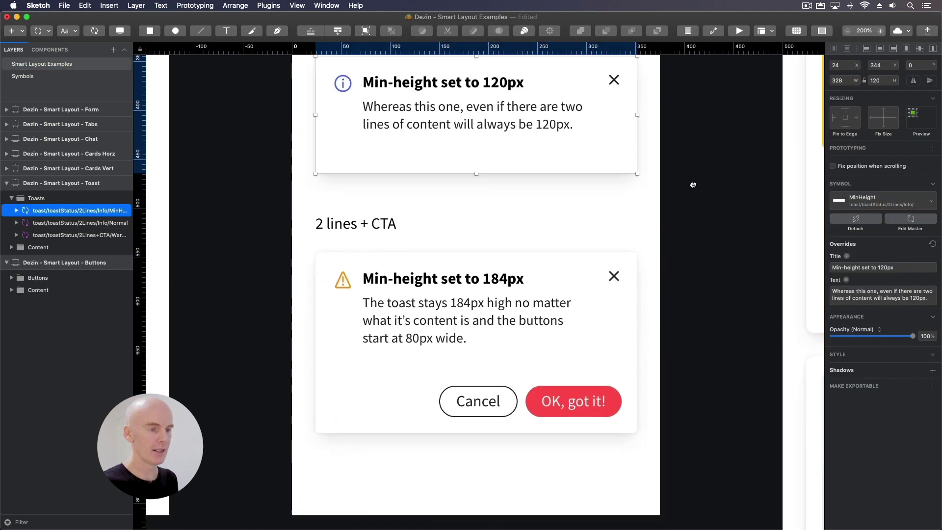
left_click(395, 280)
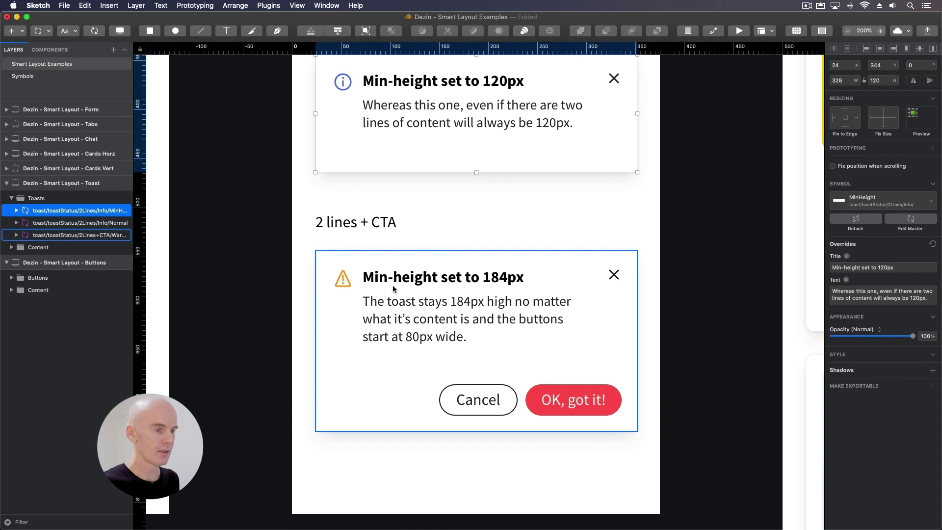
left_click(528, 314)
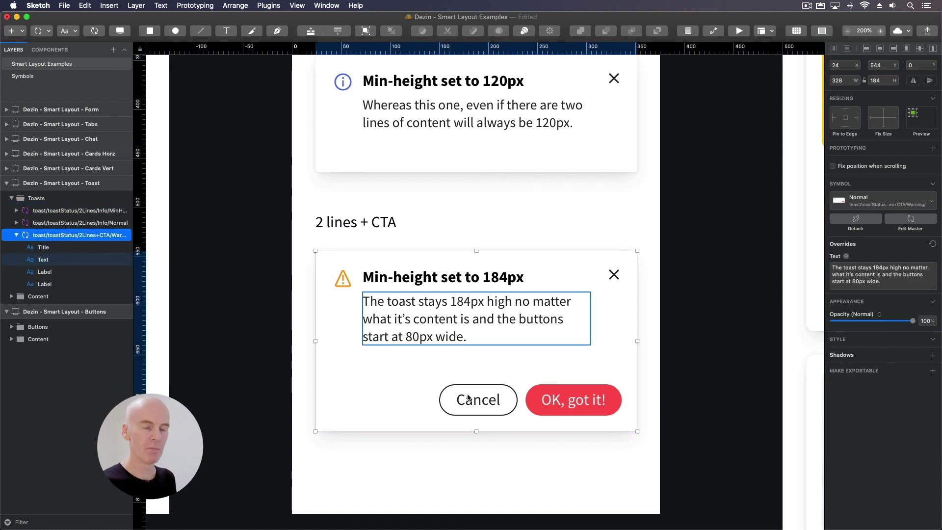
left_click(710, 282)
scroll(714, 145, "up", 9)
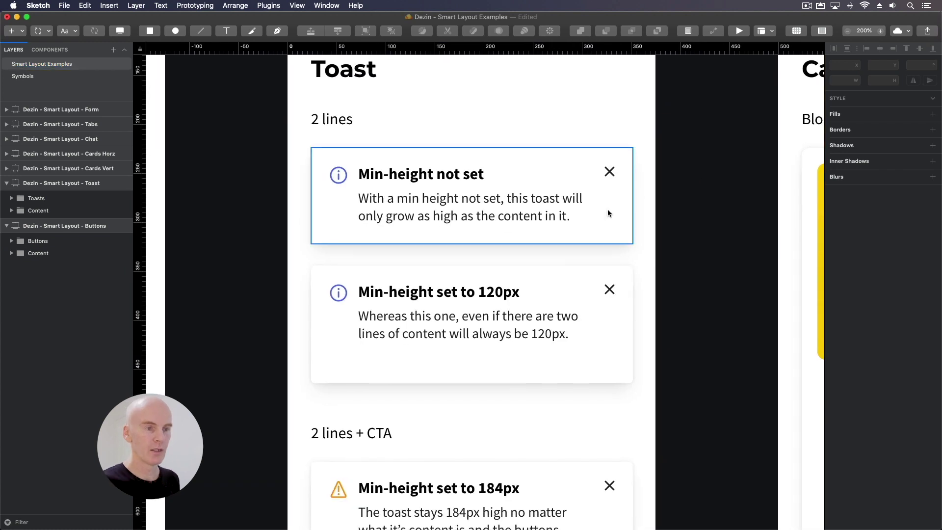
Step: Trim the first toast's body to 'With a min height not set', shrinking it to 80 high
left_click(607, 206)
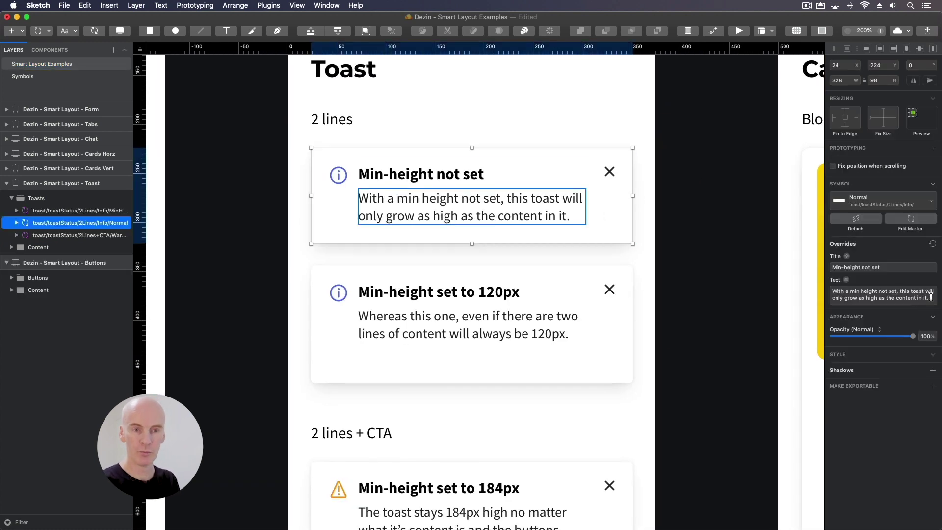
left_click_drag(930, 298, 898, 292)
key("BackSpace")
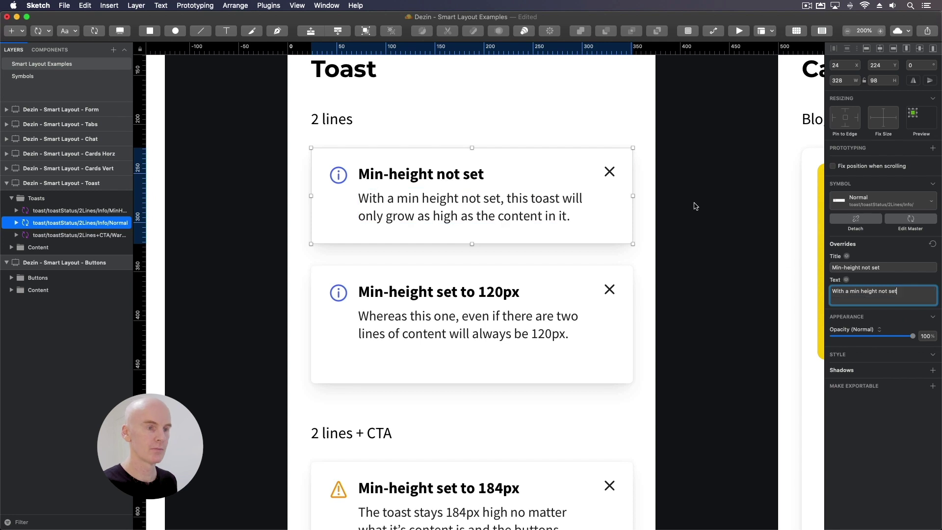
left_click(690, 201)
left_click(513, 205)
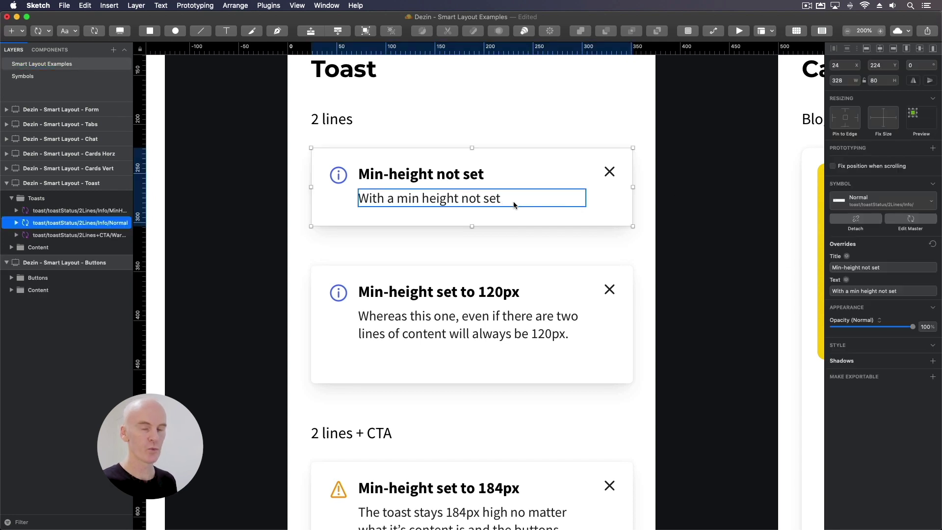
left_click(673, 232)
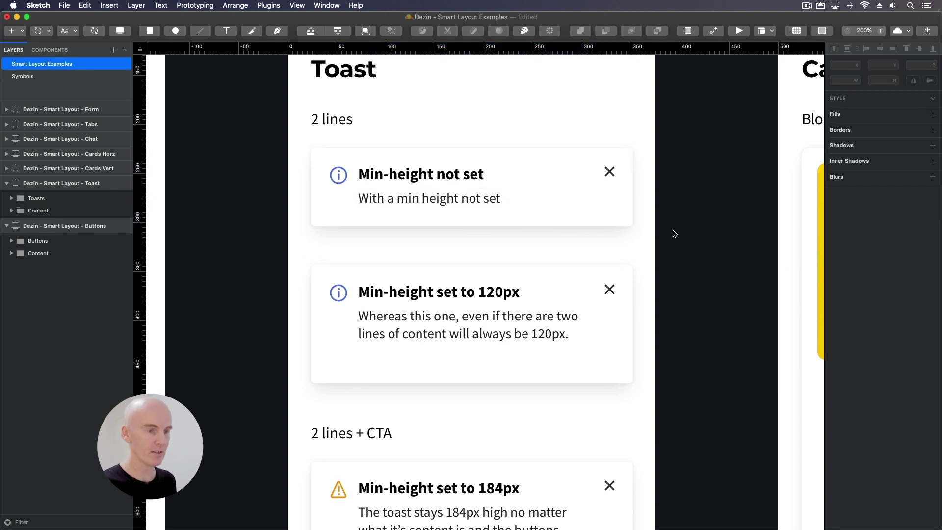
Step: Shorten the 120px toast's body after 'Whereas this one', then undo that edit
left_click(580, 340)
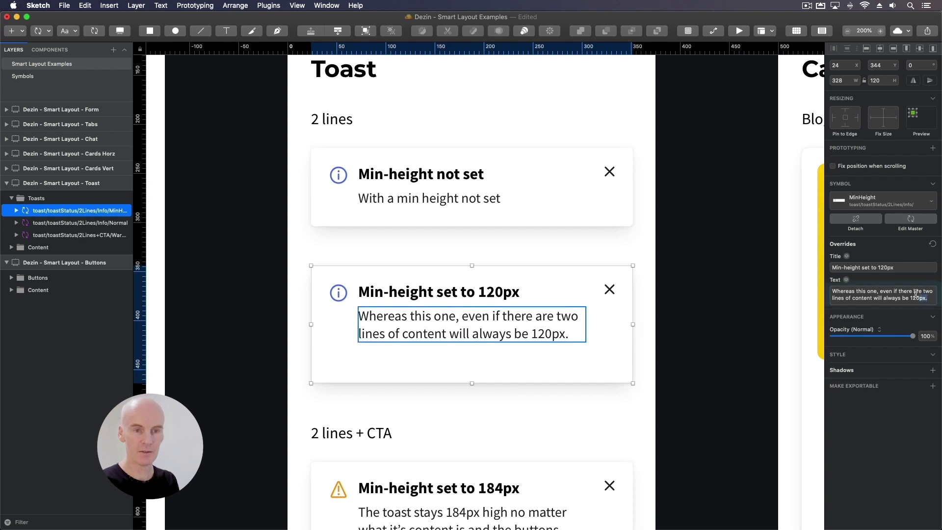
left_click(879, 291)
left_click(879, 291)
key("shift+super+Down")
key("BackSpace")
left_click(693, 256)
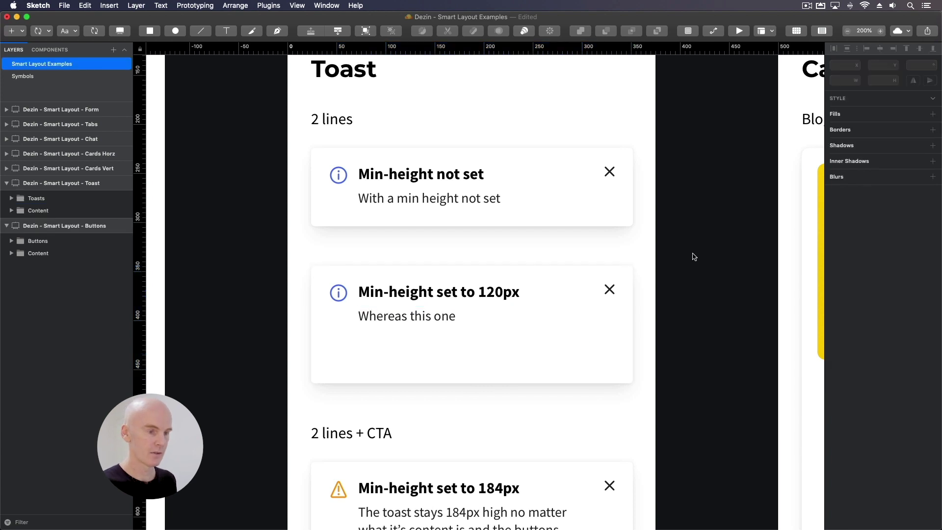
left_click(600, 327)
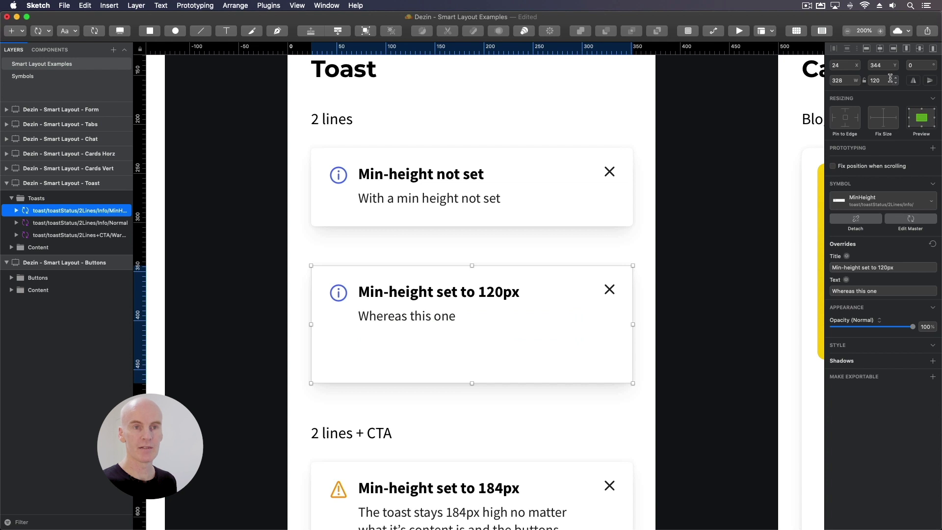
left_click(710, 194)
key("super+z")
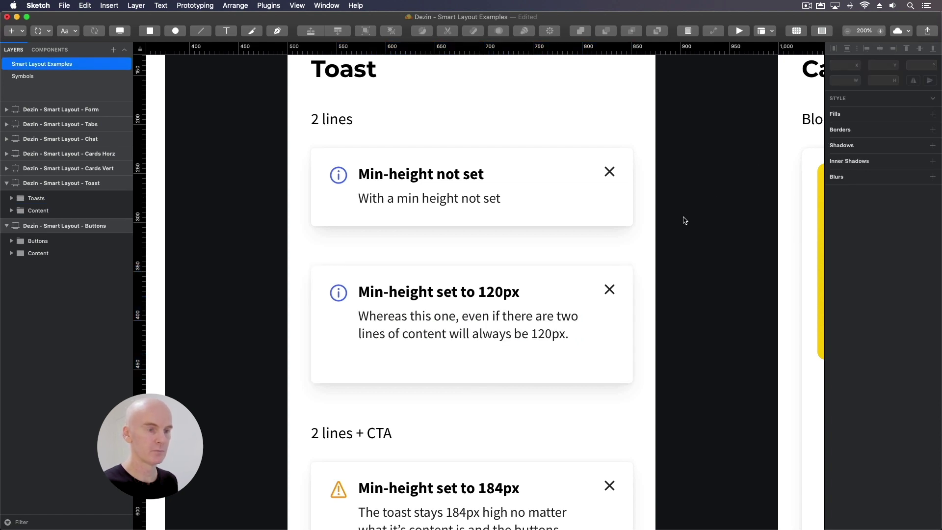
Step: Restore the first toast's body, try doubling its text to watch it grow, then undo
key("super+z")
left_click(596, 218)
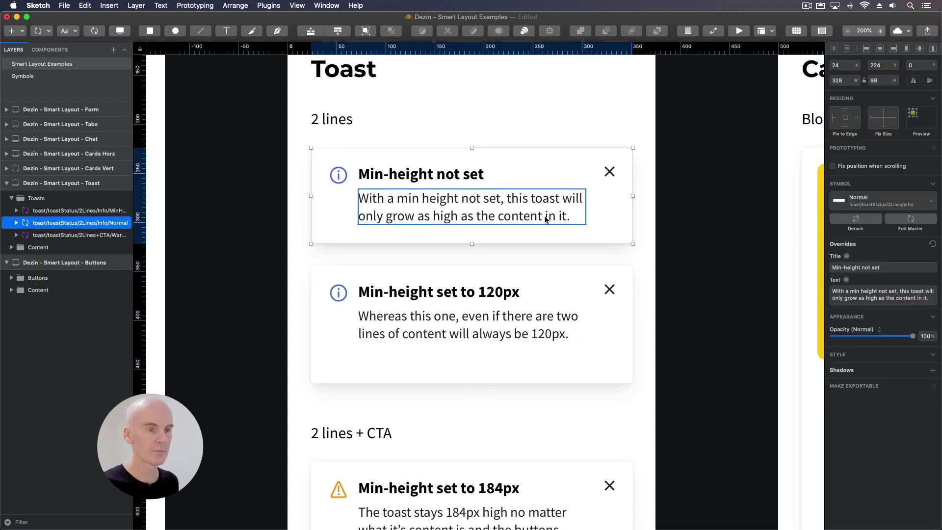
left_click(878, 272)
key("super+c")
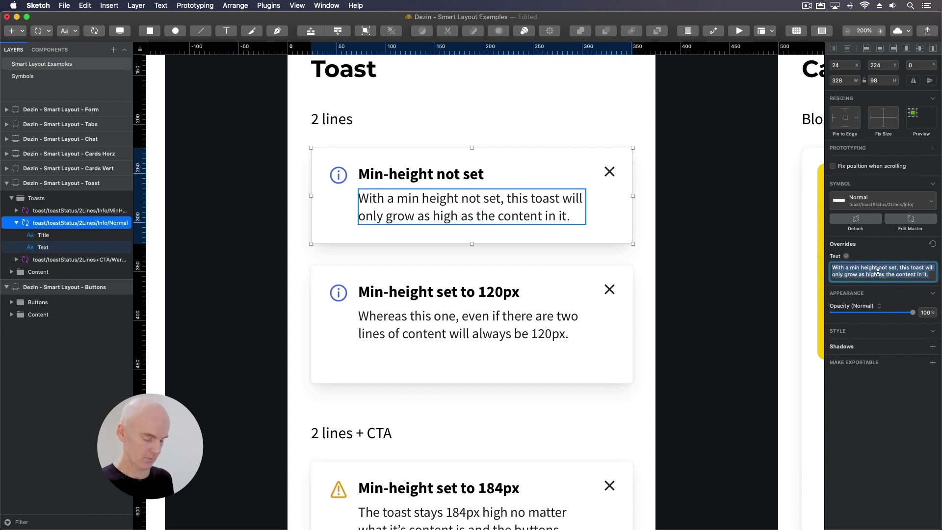
left_click(931, 273)
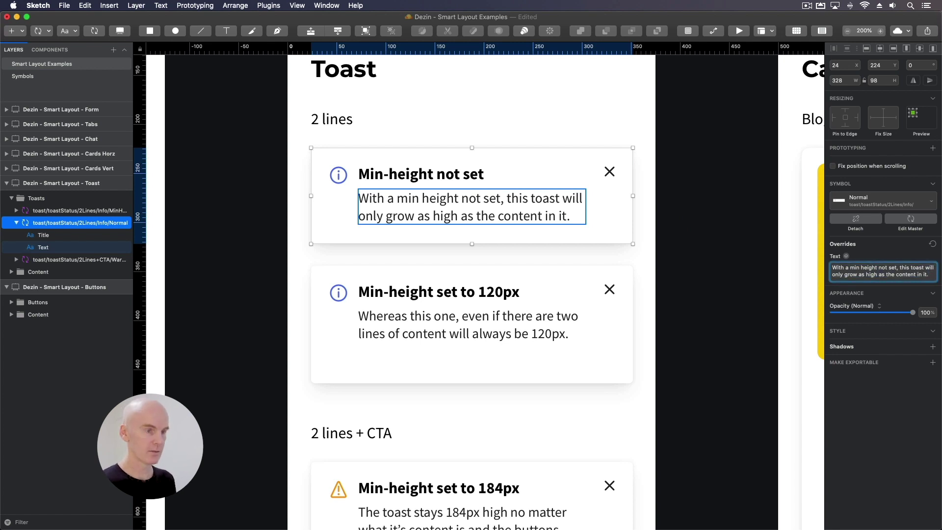
key("super+v")
left_click(740, 268)
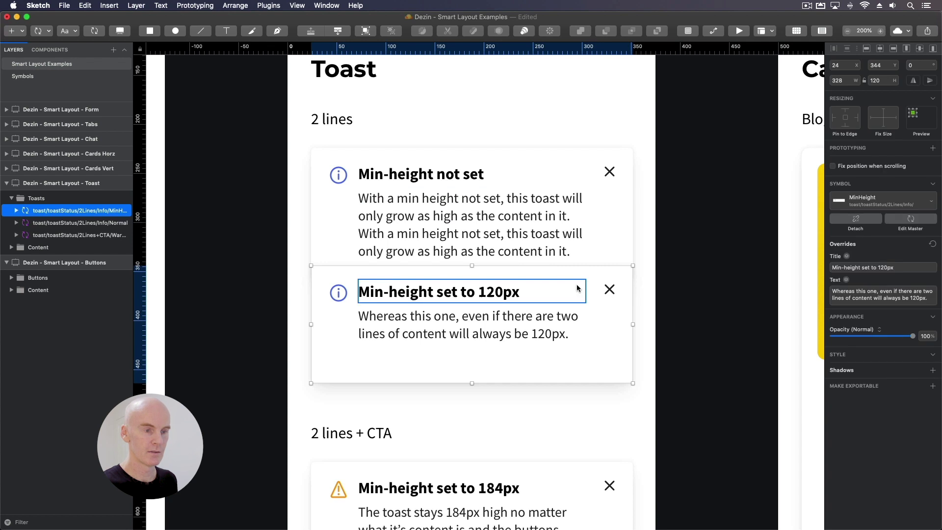
left_click(635, 273)
left_click(621, 240)
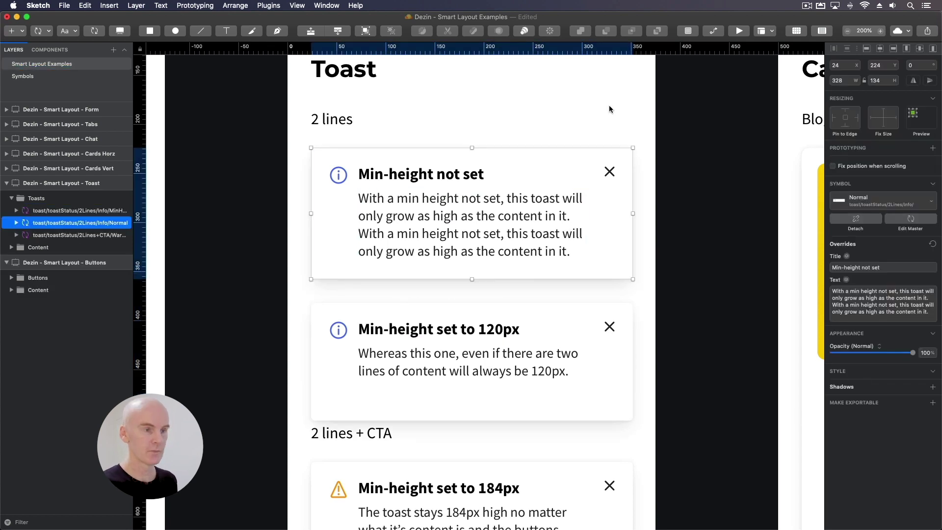
key("super+z")
key("super+z")
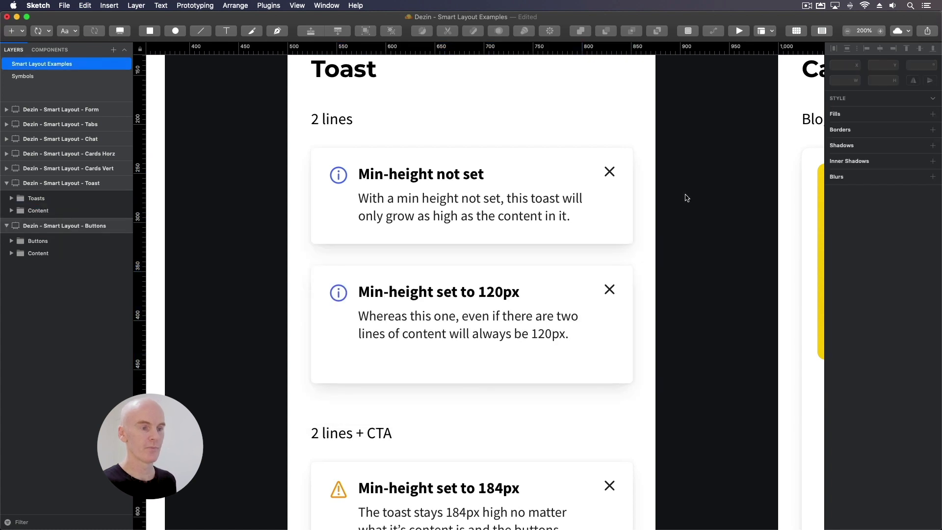
Step: Paste doubled body and title text into the 120px toast, then undo both changes
left_click(613, 327)
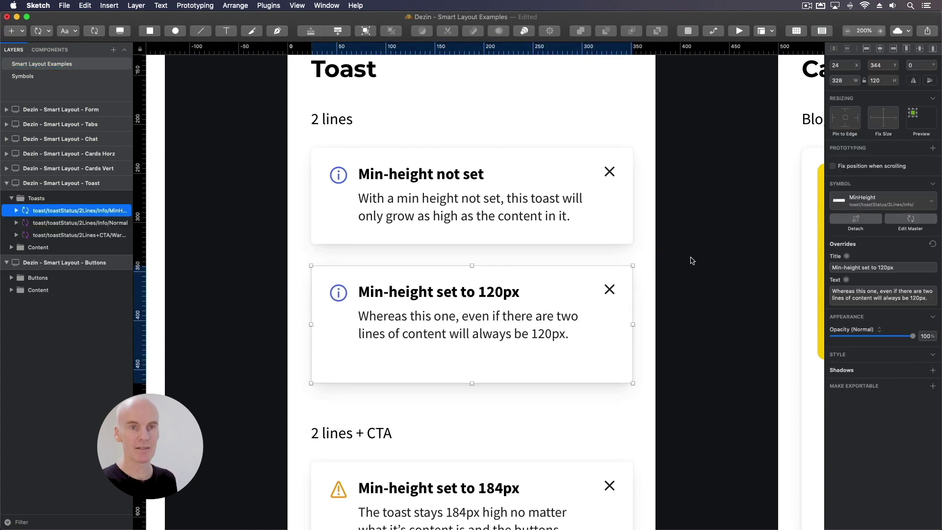
left_click(907, 298)
key("super+c")
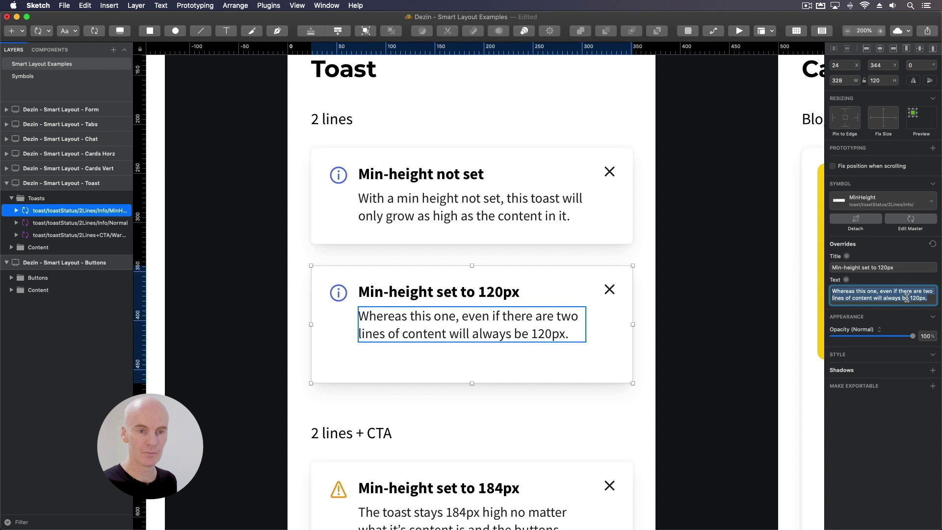
key("Right")
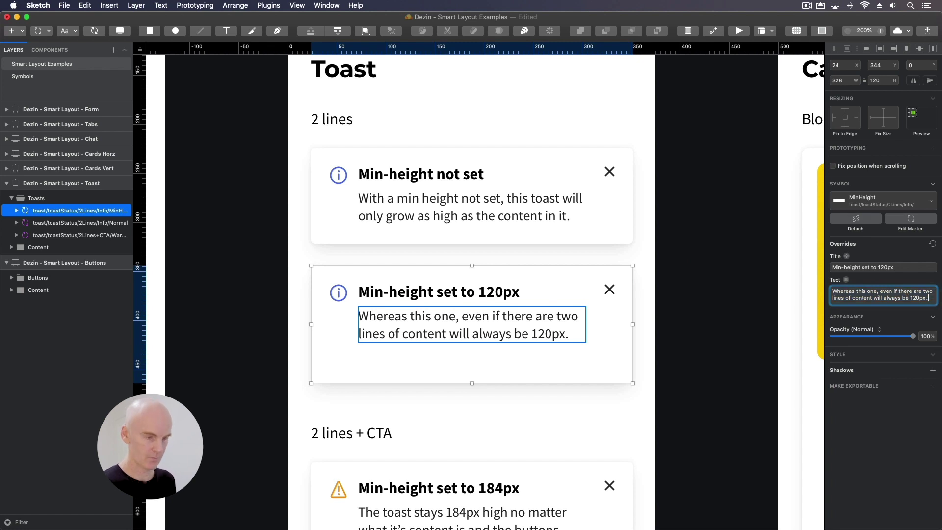
key("super+v")
key("Return")
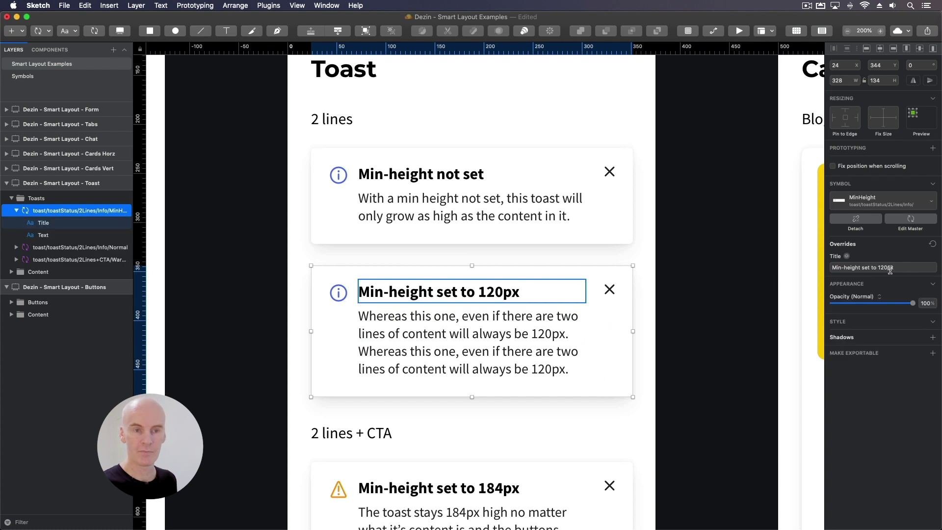
left_click(890, 270)
key("super+c")
key("Right")
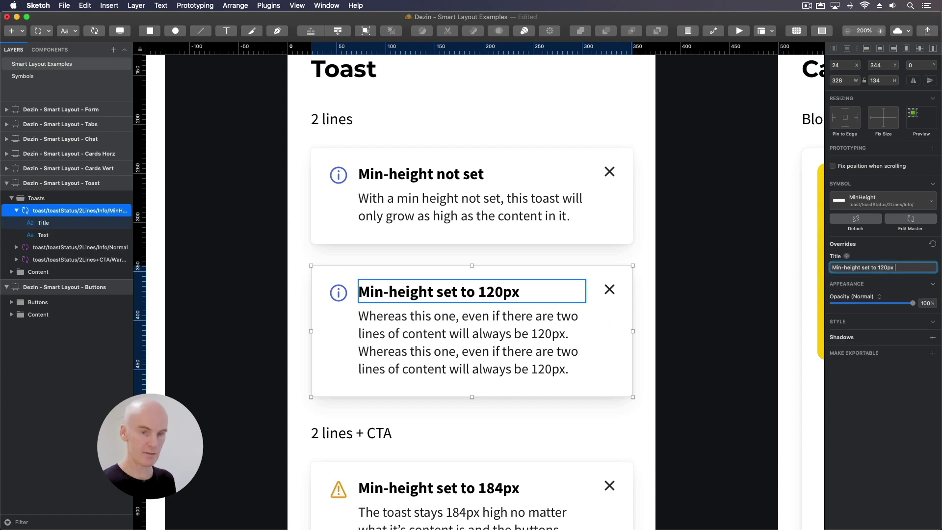
key("super+v")
left_click(705, 261)
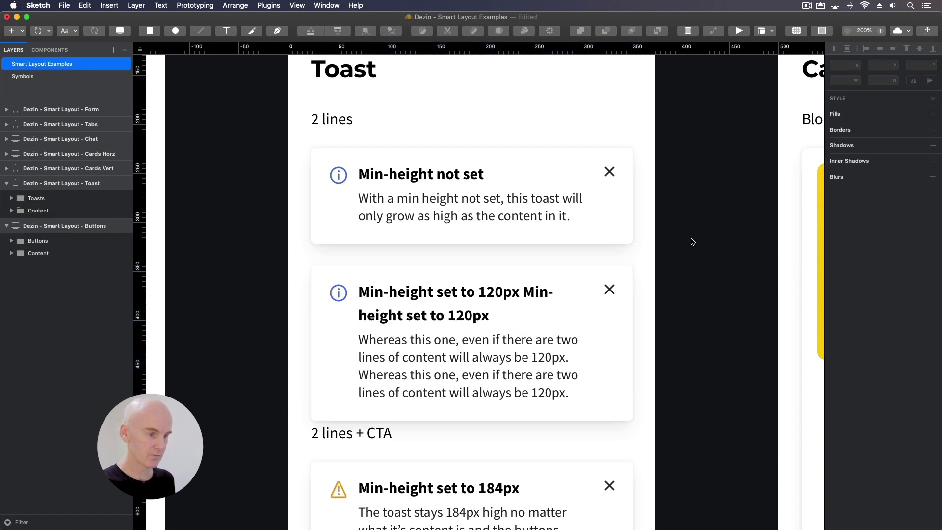
left_click(633, 372)
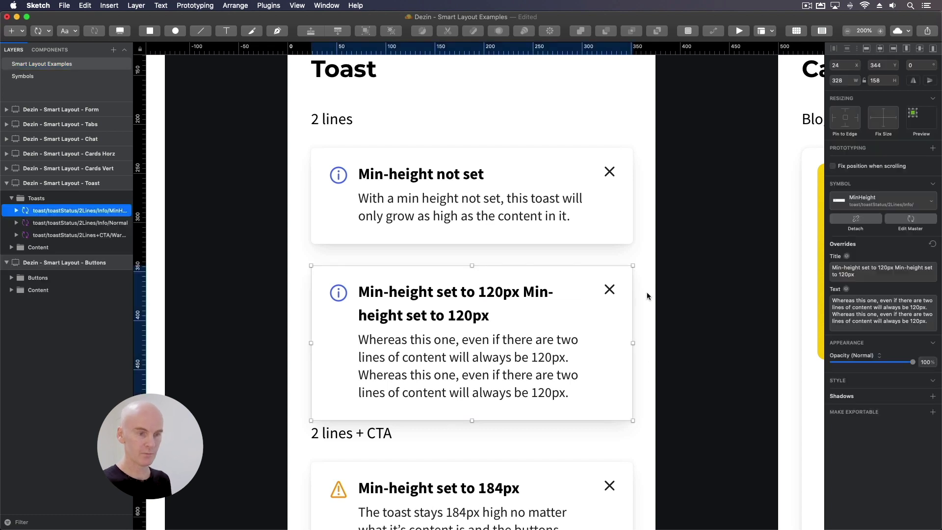
key("super+z")
key("super+z")
key("super+z")
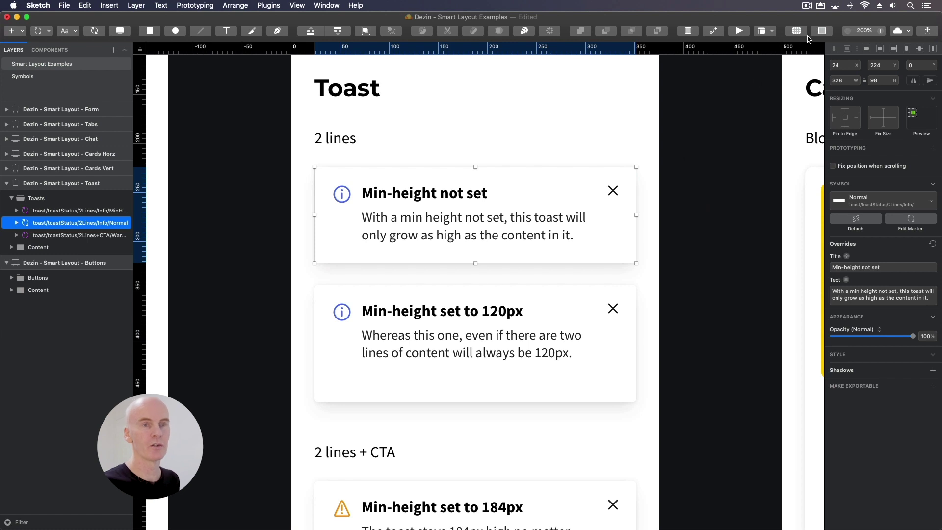
key("ctrl+l")
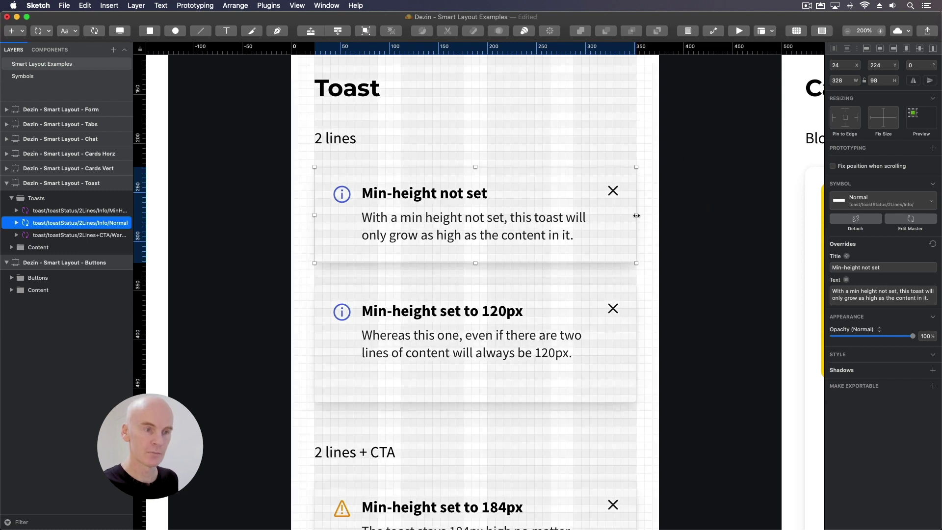
left_click_drag(636, 218, 550, 218)
left_click(619, 228)
left_click(508, 169)
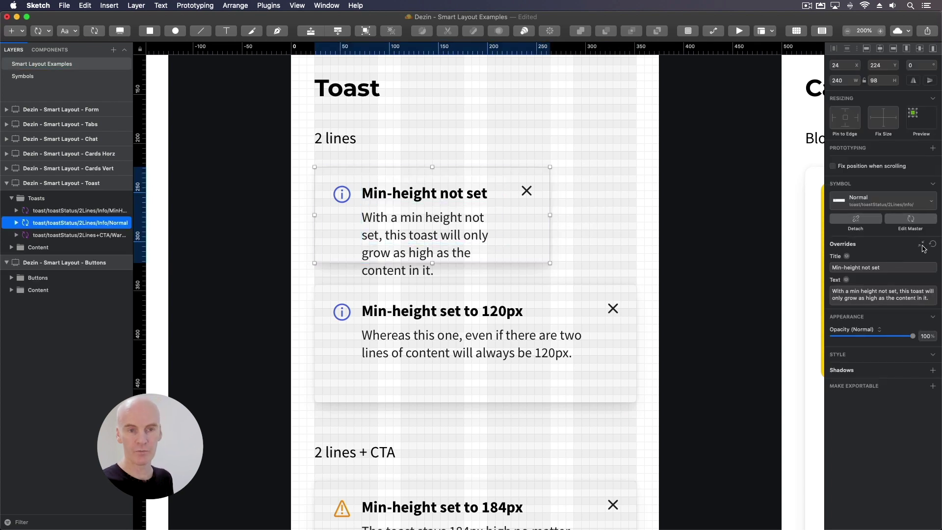
left_click(922, 245)
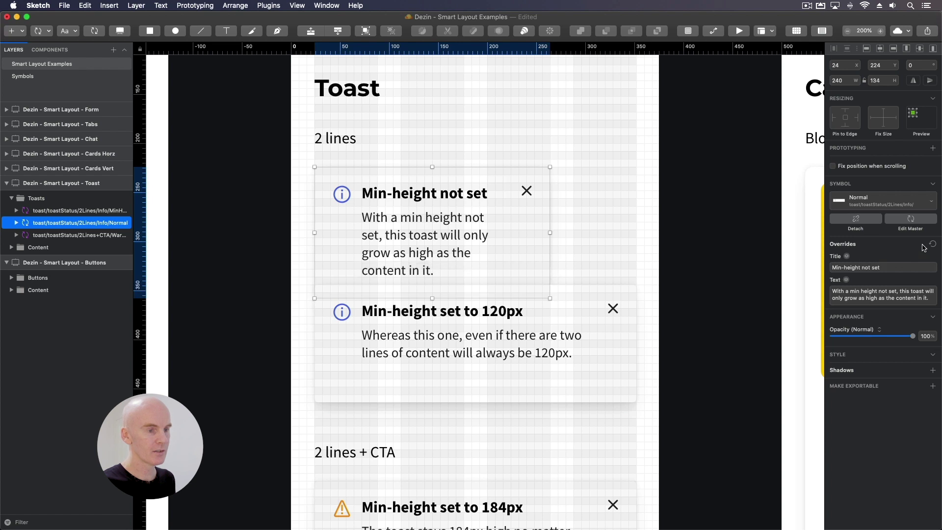
left_click(598, 229)
left_click(540, 218)
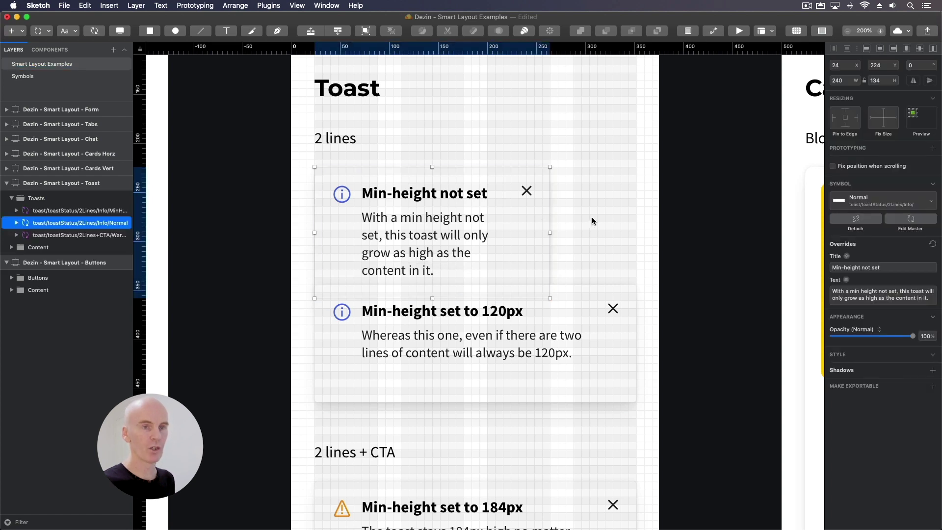
left_click(819, 31)
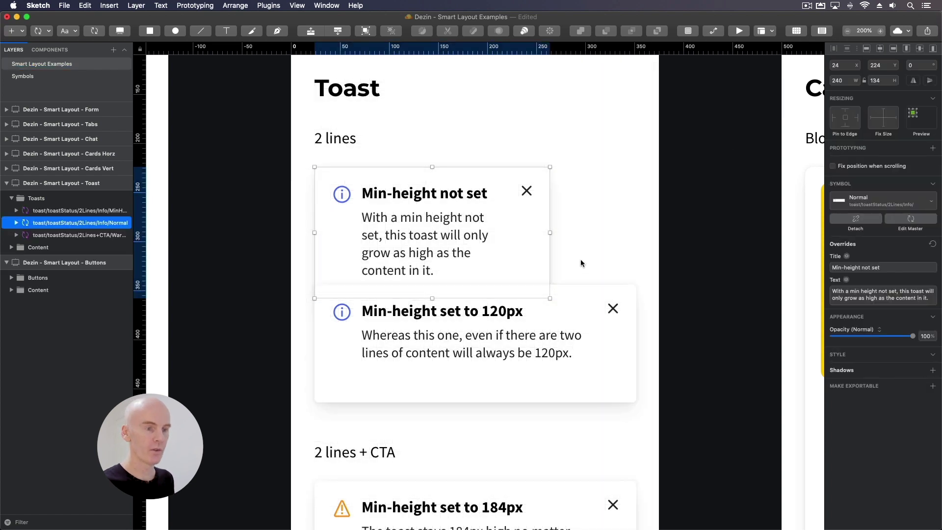
left_click(576, 368)
left_click(608, 203)
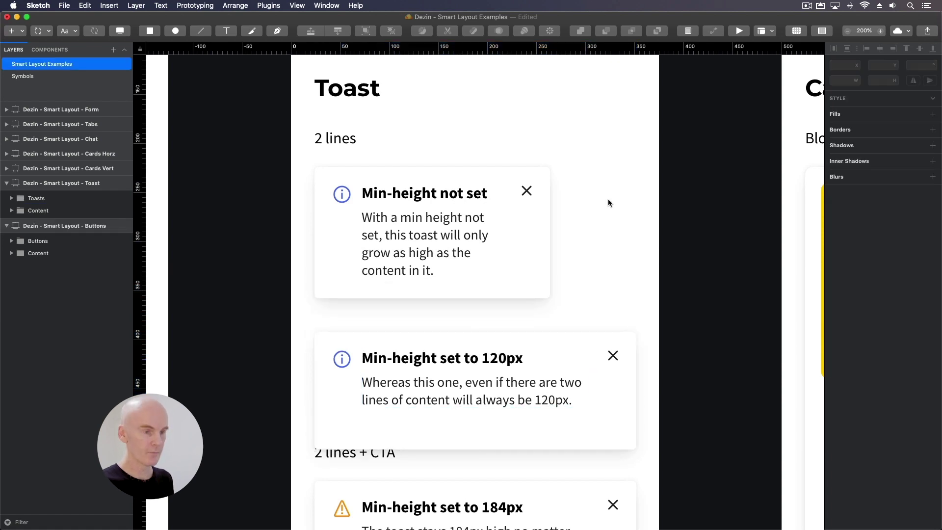
key("ctrl+z")
key("ctrl+l")
key("ctrl+z")
key("ctrl+z")
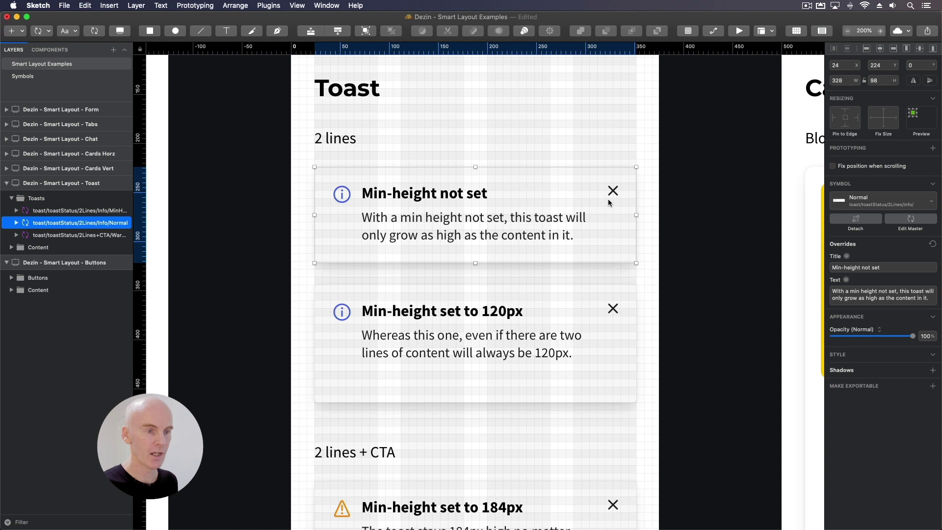
left_click(796, 31)
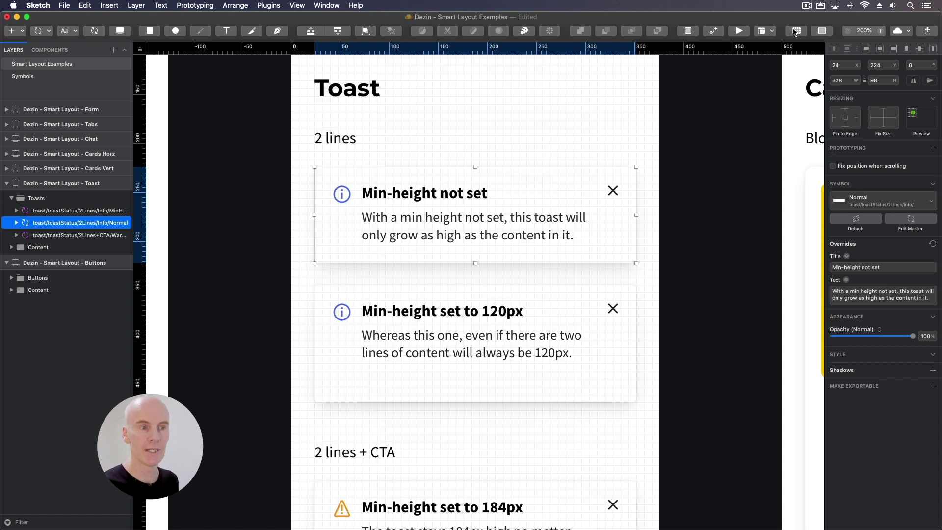
Step: Scroll down and confirm the Min-height set to 184px toast is 184 high
left_click(712, 316)
scroll(715, 204, "down", 8)
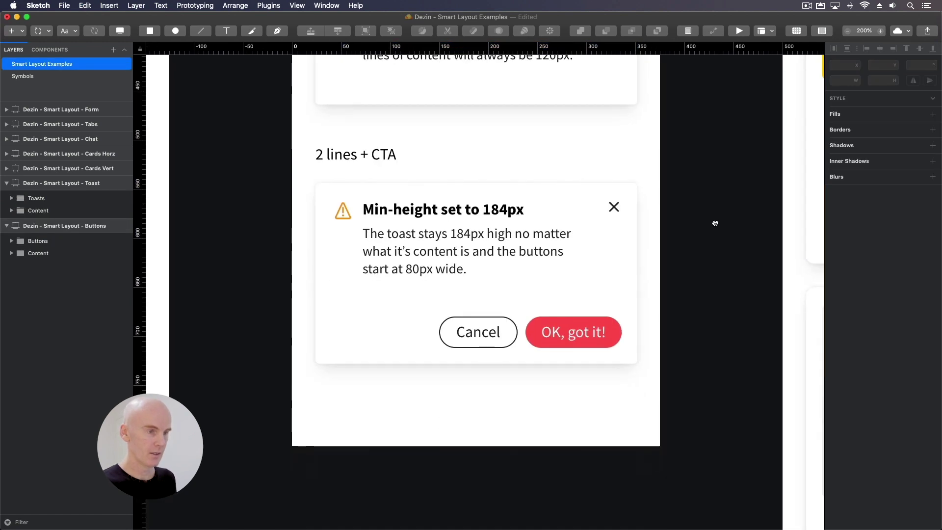
left_click(631, 242)
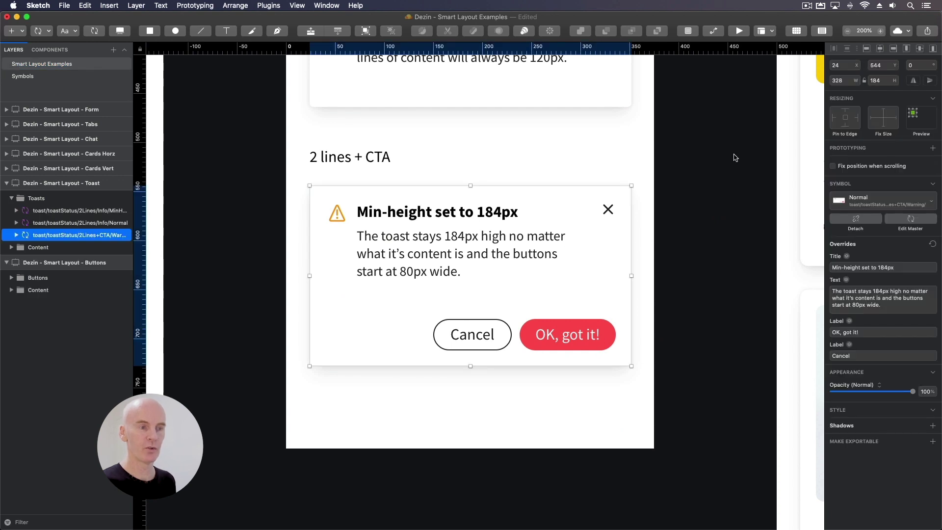
left_click(883, 81)
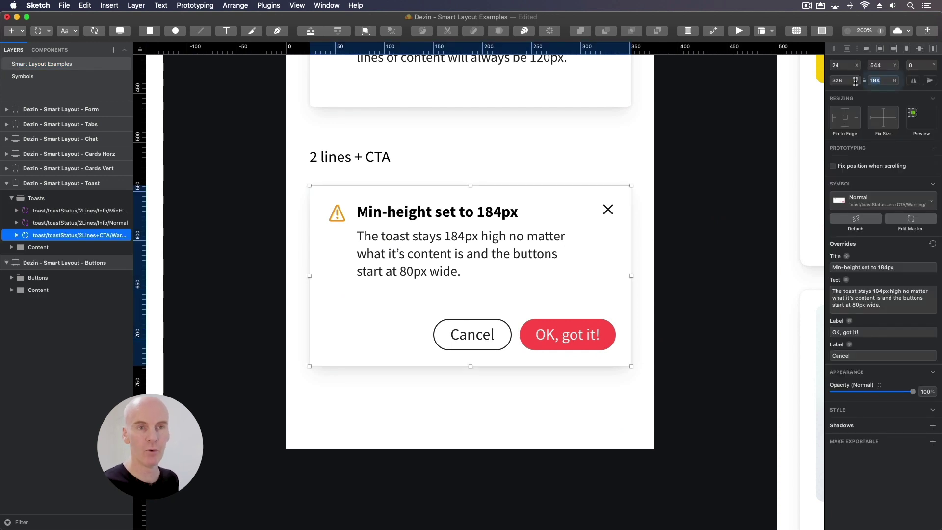
left_click(706, 335)
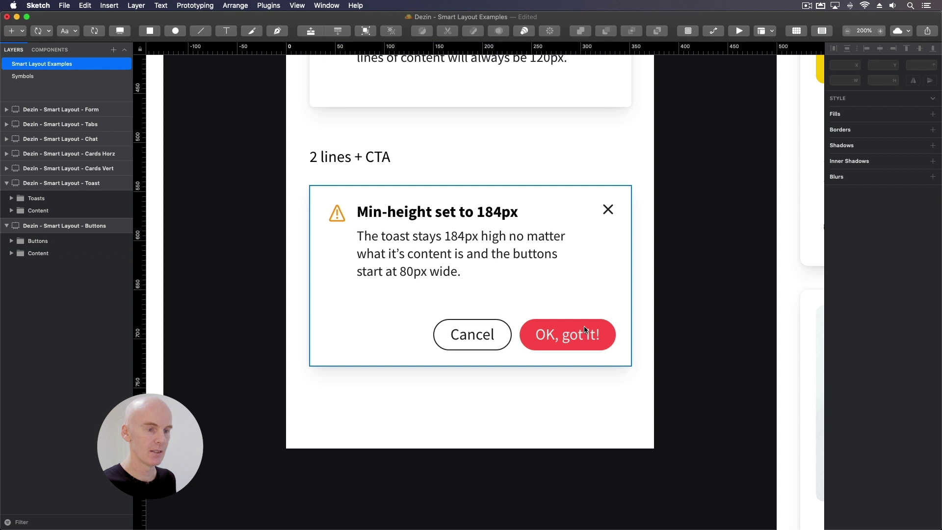
left_click(582, 323)
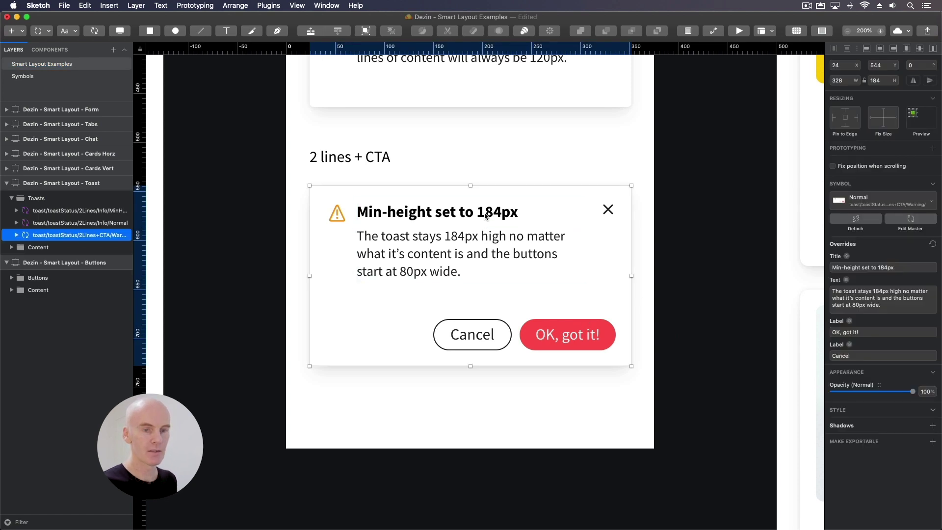
Step: Paste a doubled title into the 184px toast, then undo back to the original title
key("Return")
left_click(898, 267)
key("super+c")
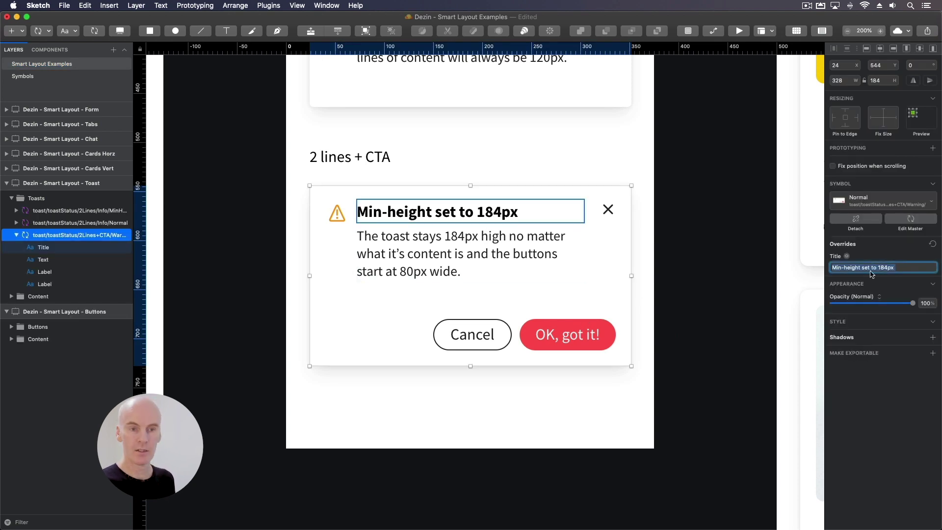
left_click(899, 266)
key("super+v")
left_click(712, 262)
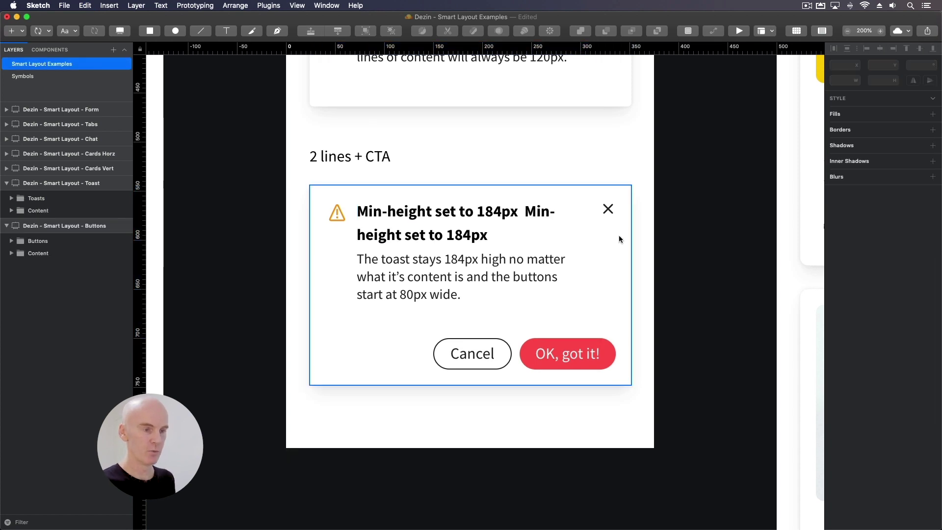
key("super+z")
left_click(603, 249)
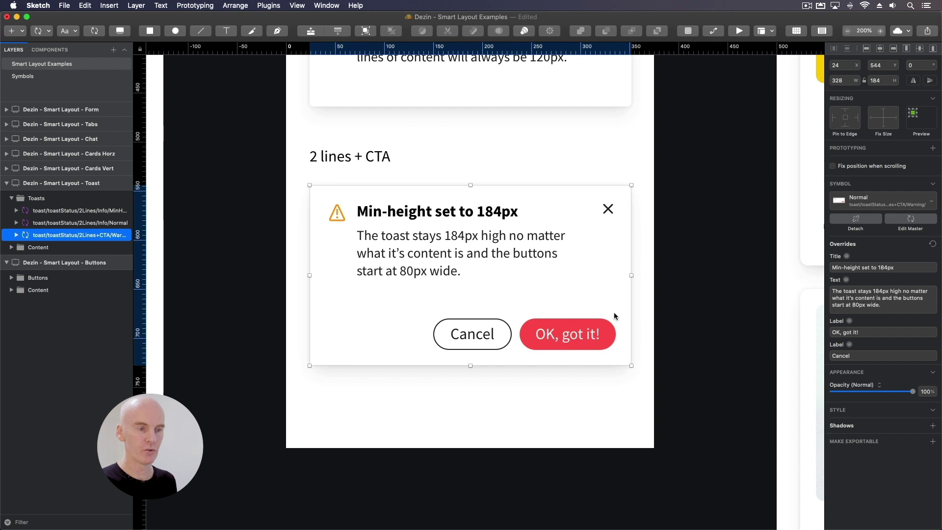
left_click(687, 319)
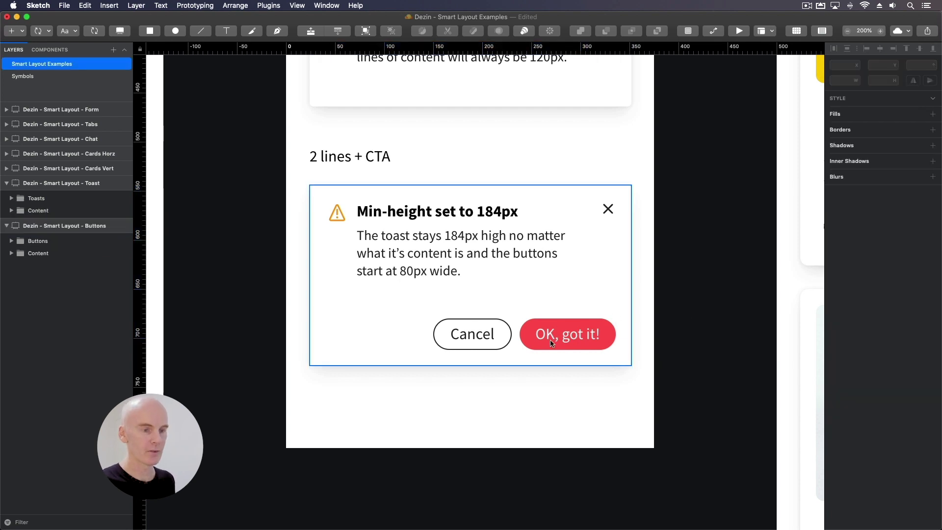
Step: Try 'OK' as the CTA toast's primary button label, then undo back to 'OK, got it!'
left_click(610, 306)
left_click(844, 333)
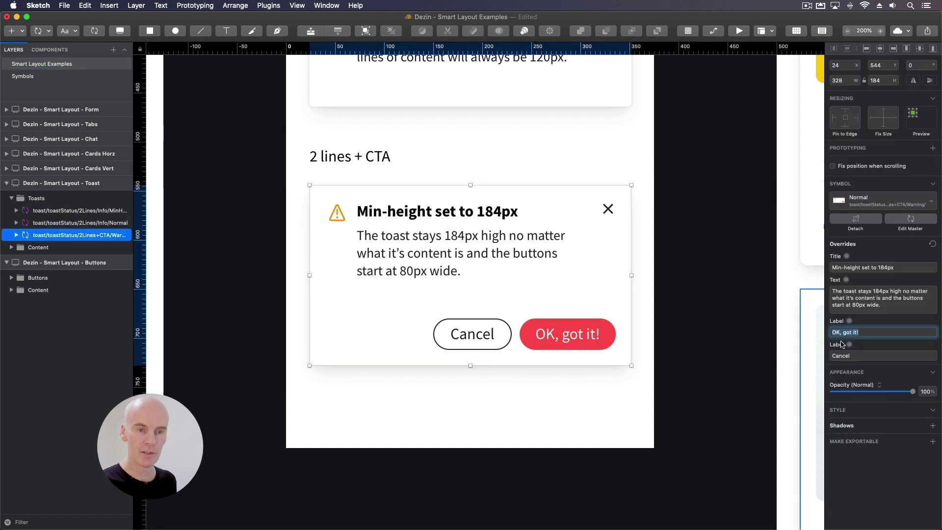
type("OK")
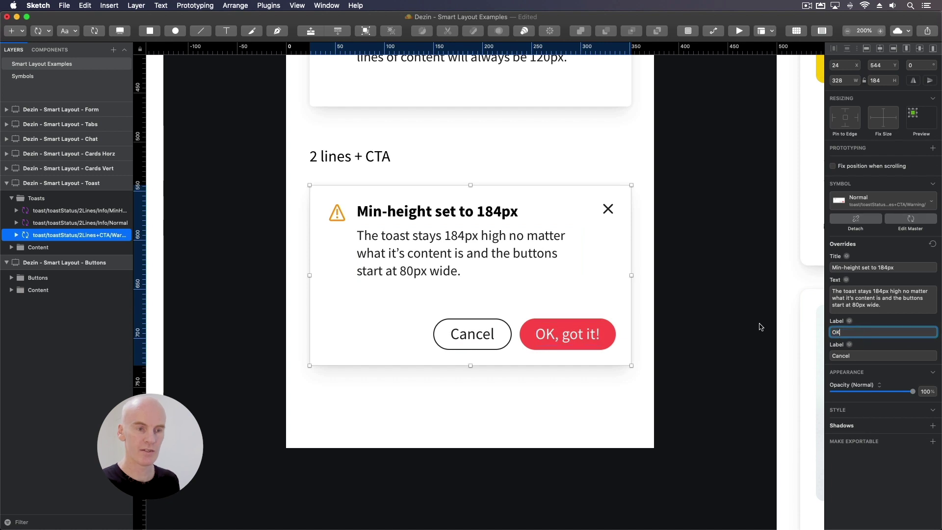
left_click(692, 302)
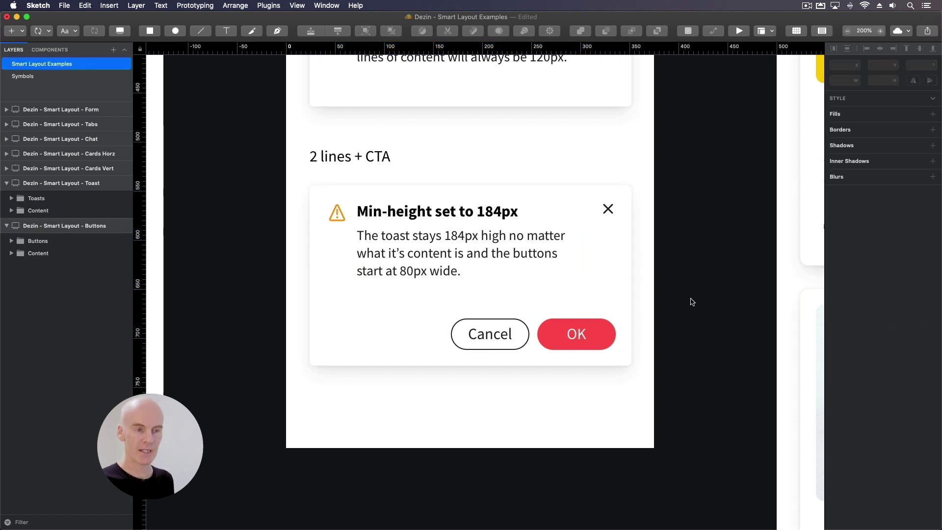
key("ctrl+z")
key("ctrl+z")
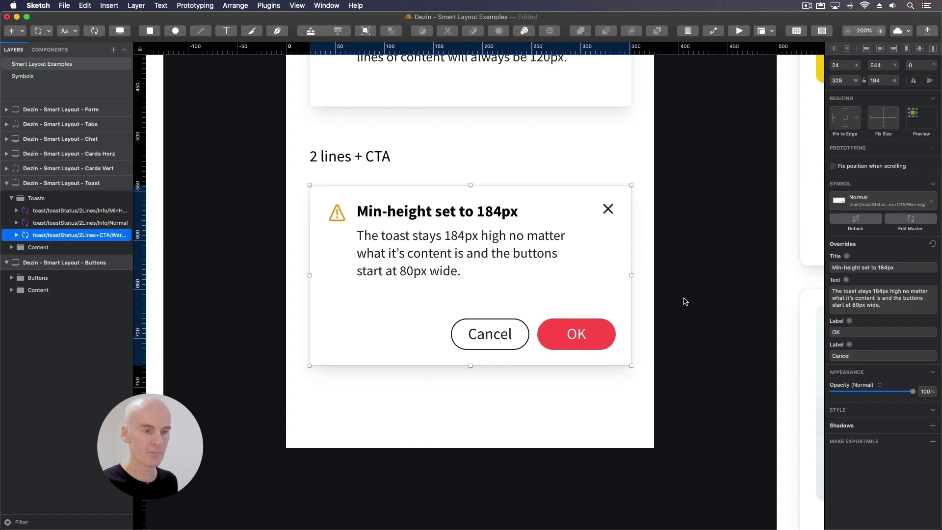
Step: Try 'Cancel right now' on the Cancel button, review the toast's overrides, then zoom to 100%
double_click(471, 335)
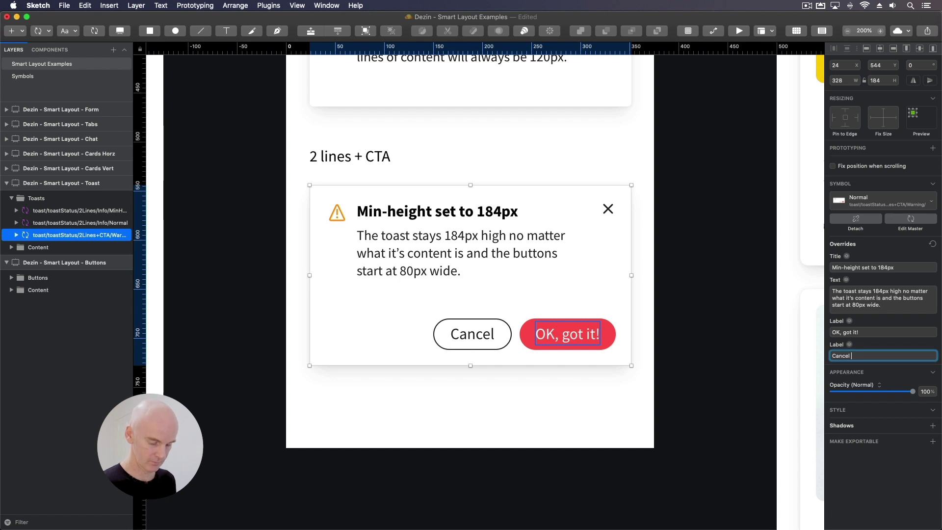
left_click(723, 311)
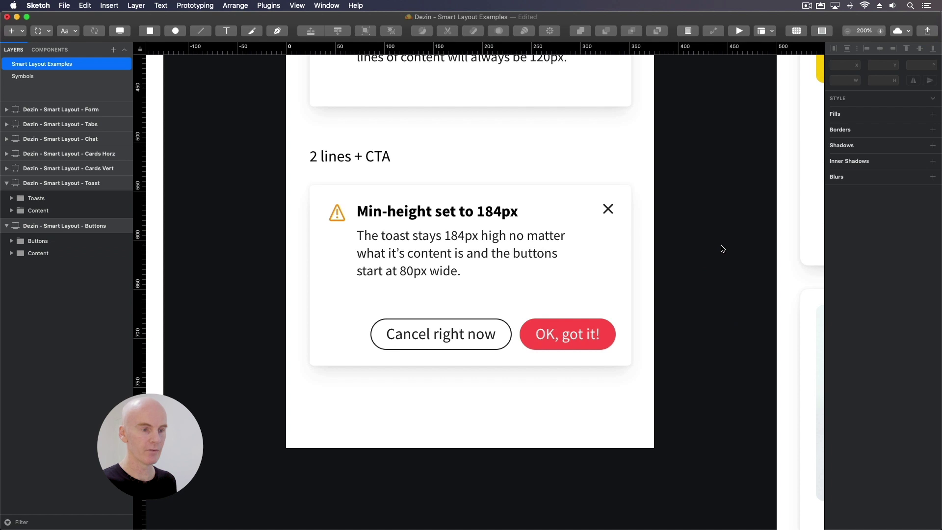
left_click(618, 281)
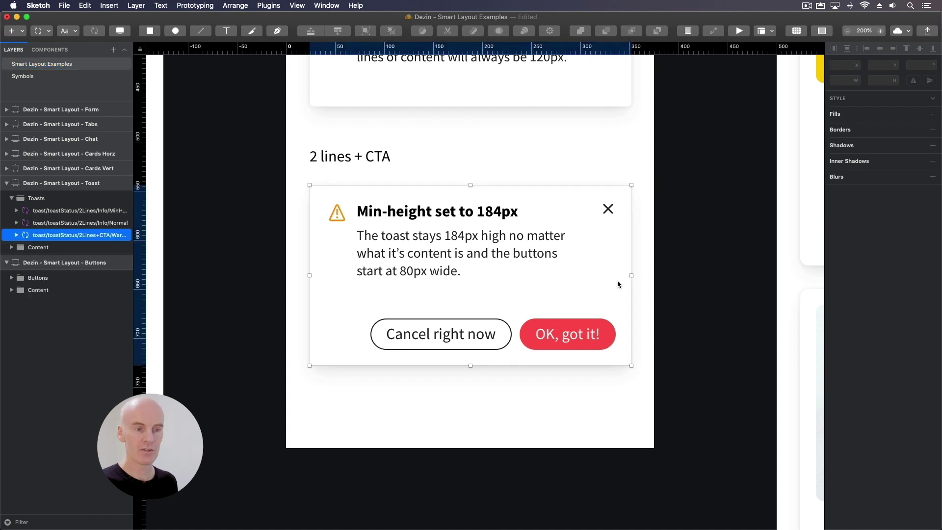
left_click(644, 257)
key("super+0")
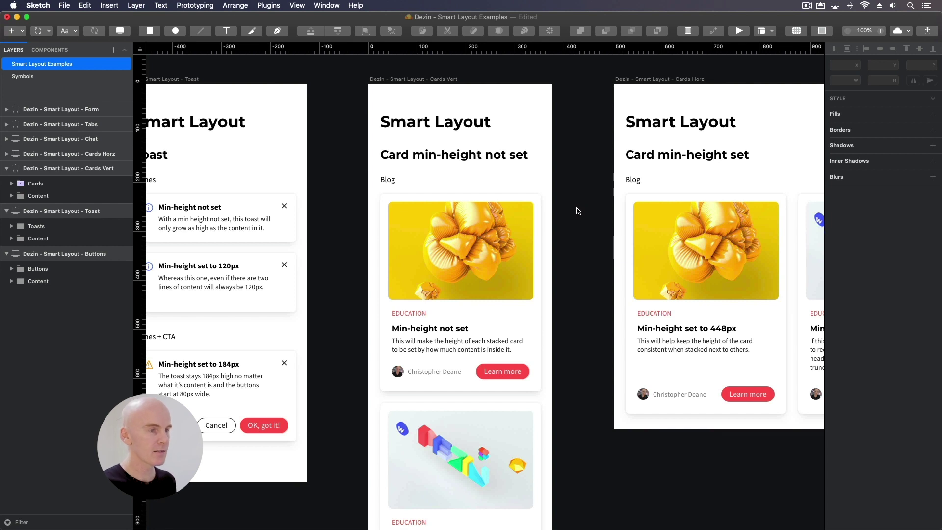
scroll(578, 211, "down", 2)
left_click(518, 232)
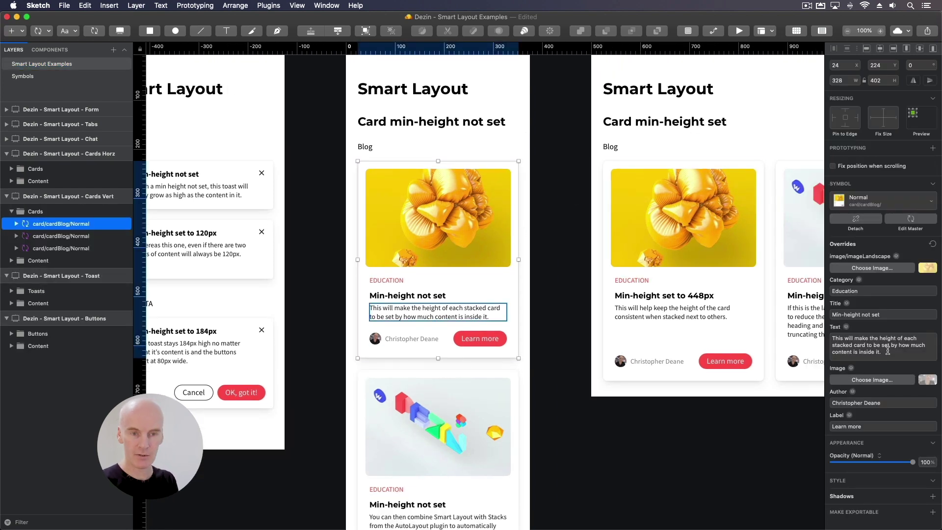
left_click_drag(888, 350, 833, 345)
key("BackSpace")
key("Return")
left_click(547, 301)
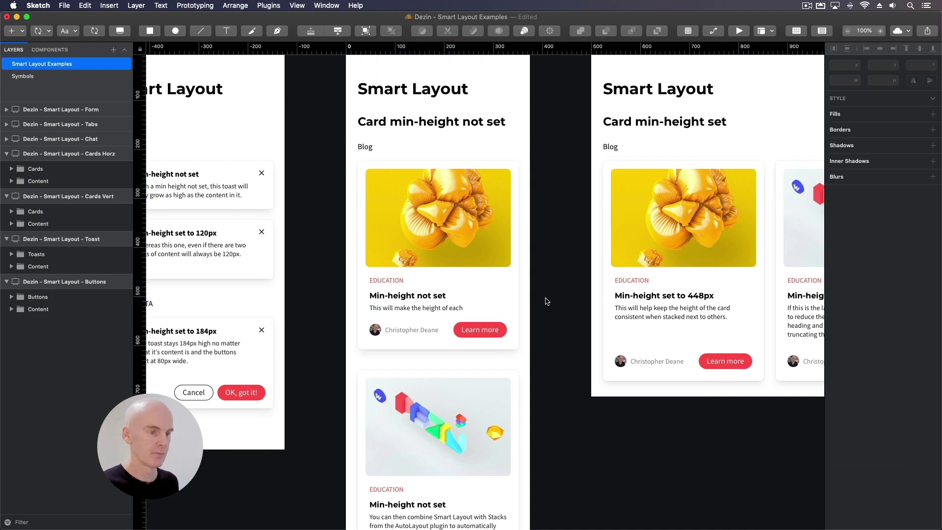
left_click(438, 228)
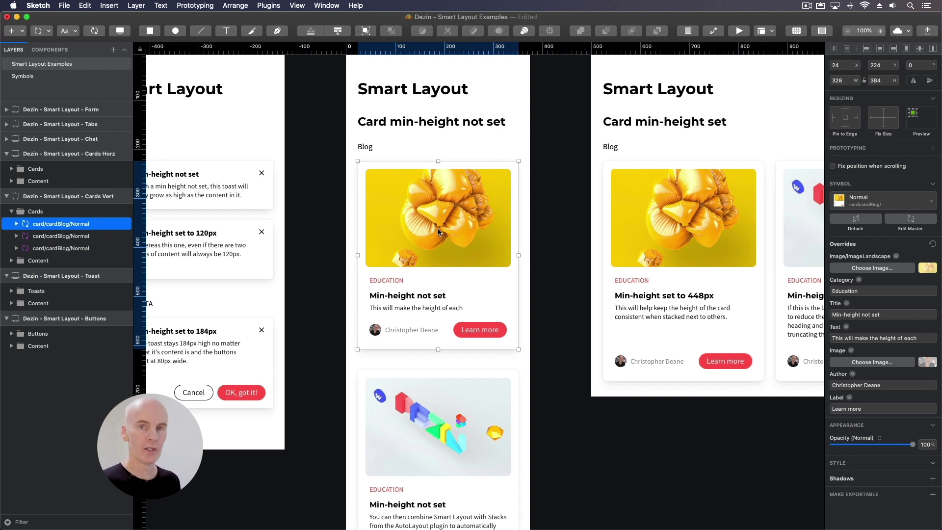
left_click(62, 212)
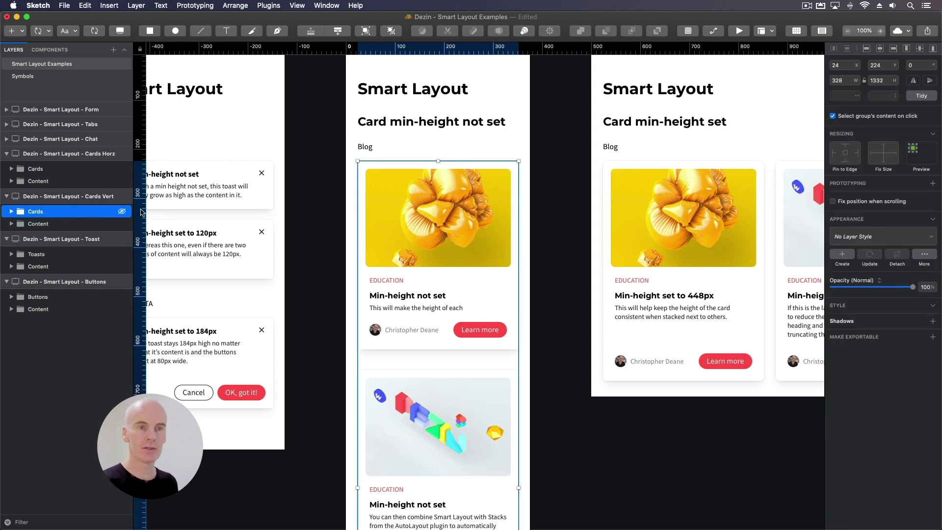
left_click(882, 95)
type("42")
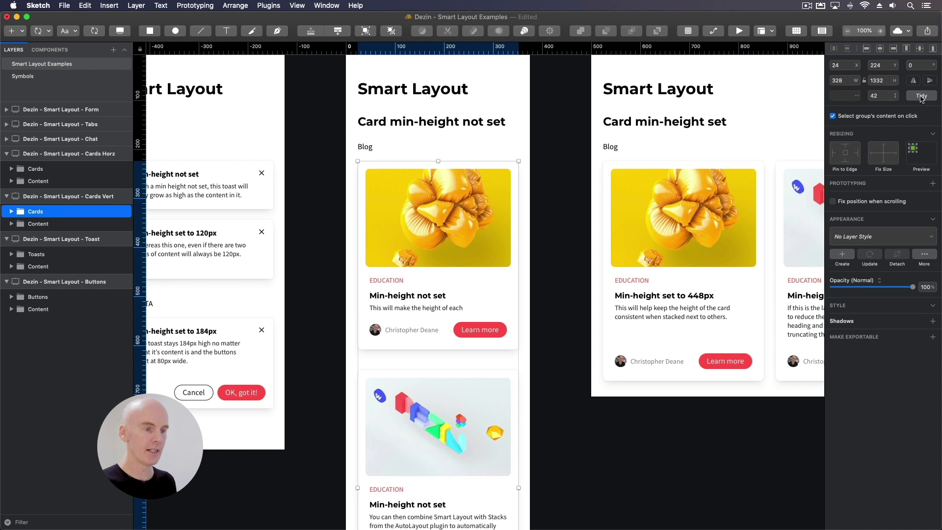
key("Return")
scroll(578, 171, "down", 1)
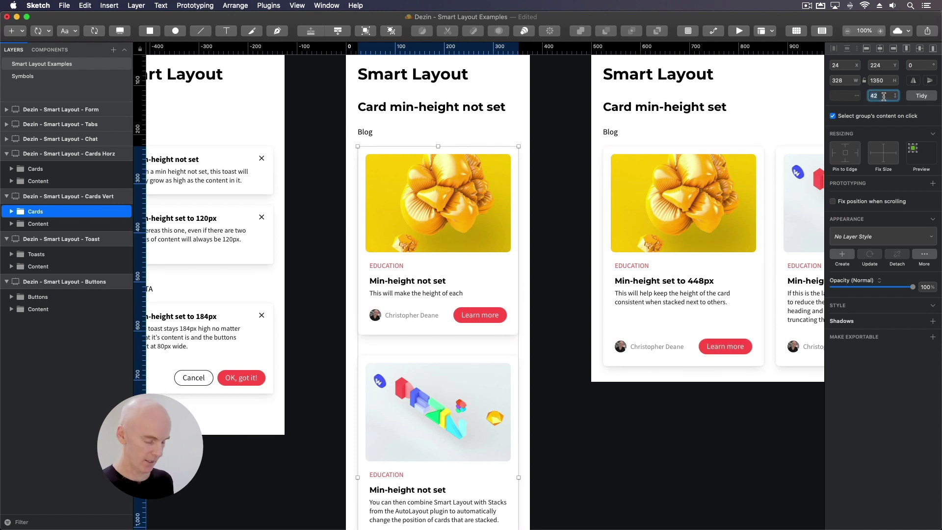
key("BackSpace")
key("BackSpace")
type("24")
key("Return")
scroll(567, 205, "up", 1)
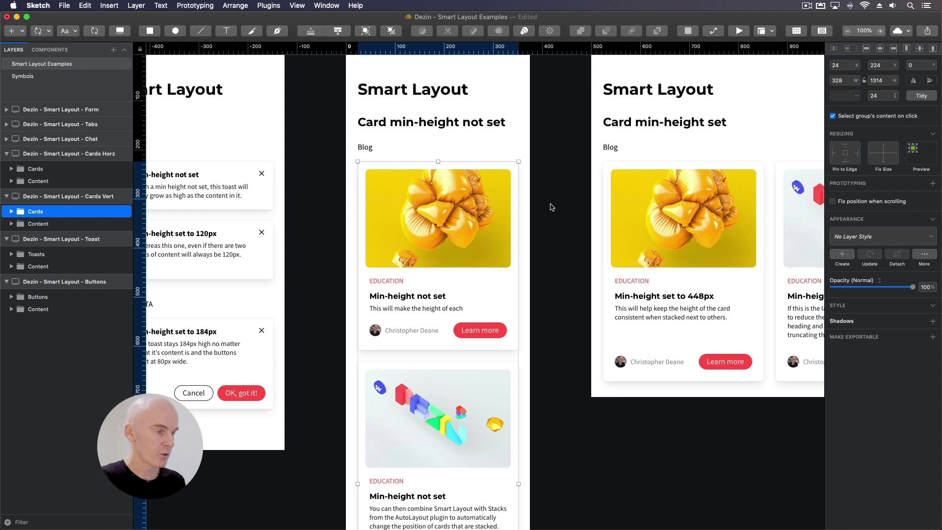
scroll(538, 210, "down", 3)
key("super+a")
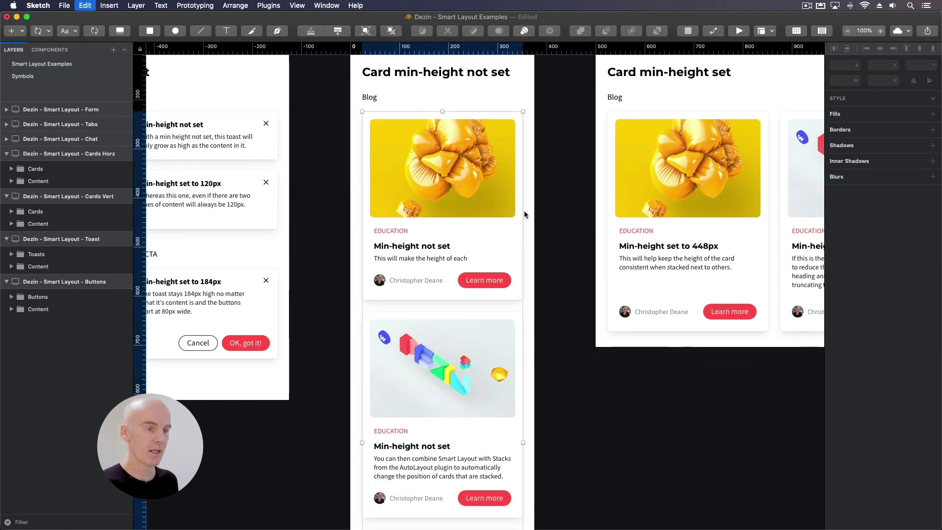
left_click(524, 212)
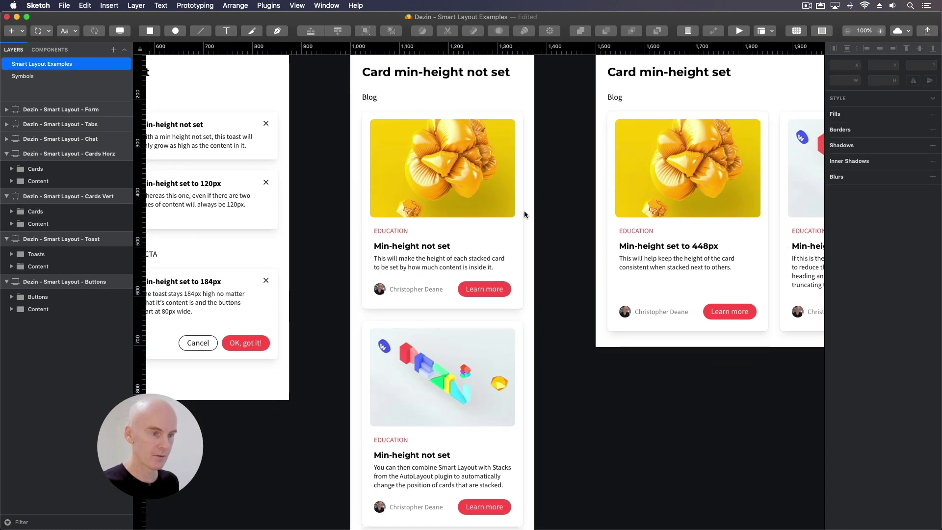
scroll(564, 372, "down", 10)
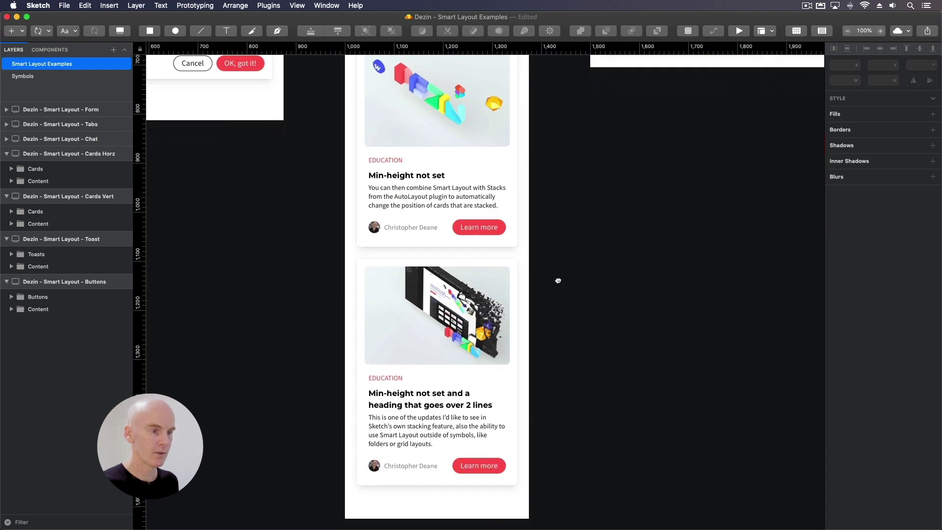
scroll(558, 281, "down", 2)
left_click(439, 318)
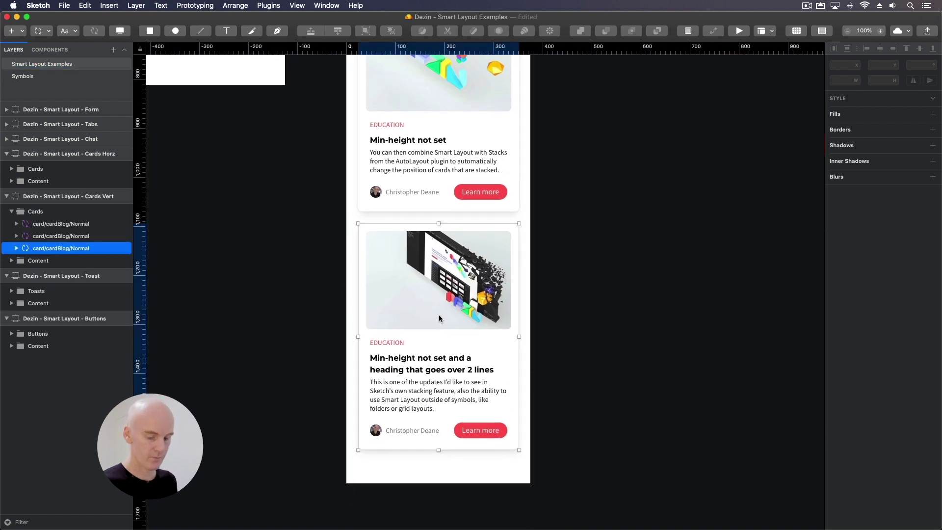
key("super+plus")
scroll(564, 314, "down", 2)
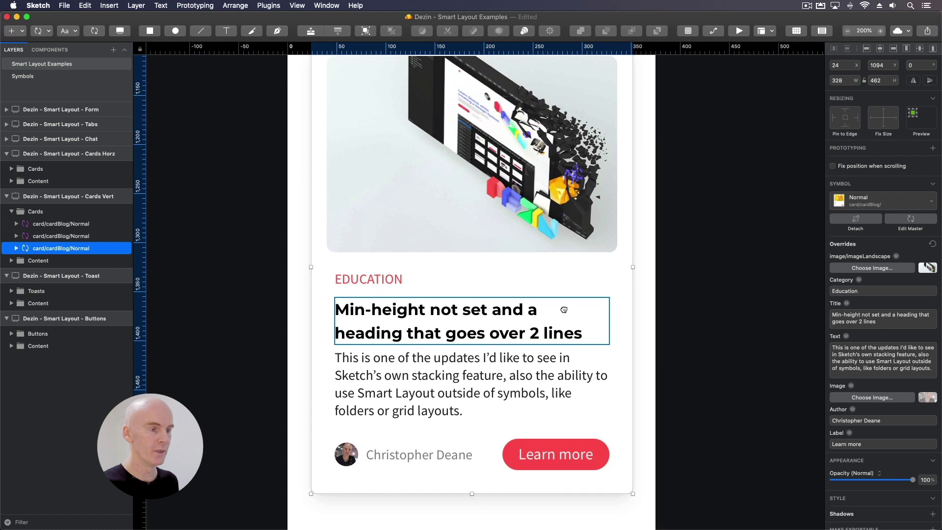
scroll(712, 310, "up", 2)
left_click(885, 316)
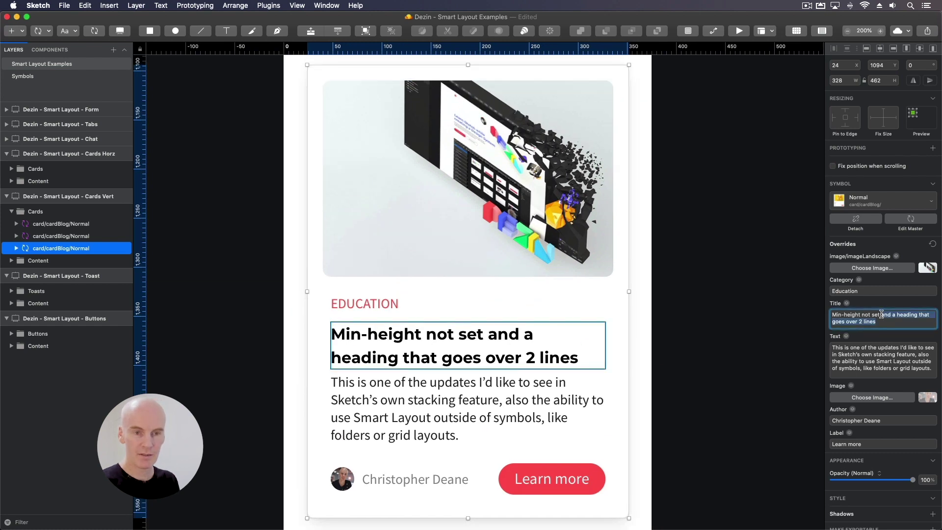
key("super+v")
key("Return")
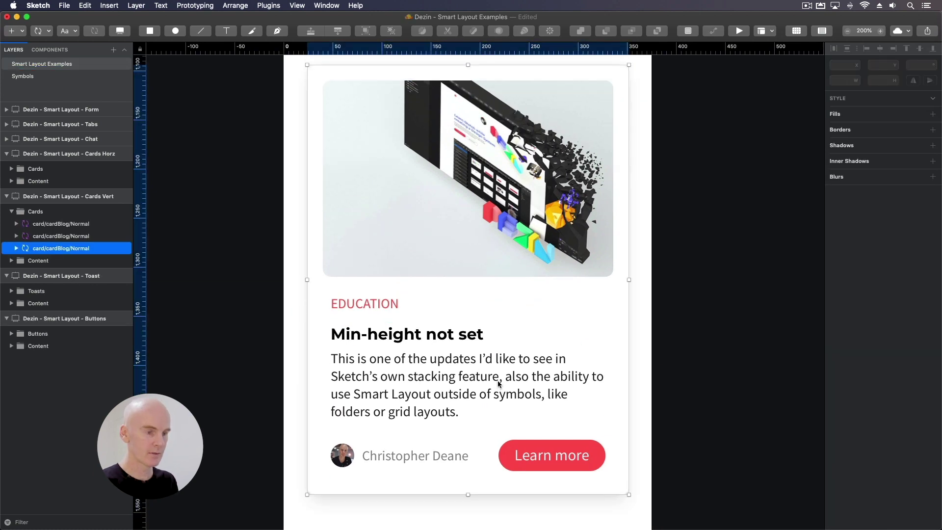
double_click(464, 376)
left_click_drag(932, 289, 916, 275)
key("BackSpace")
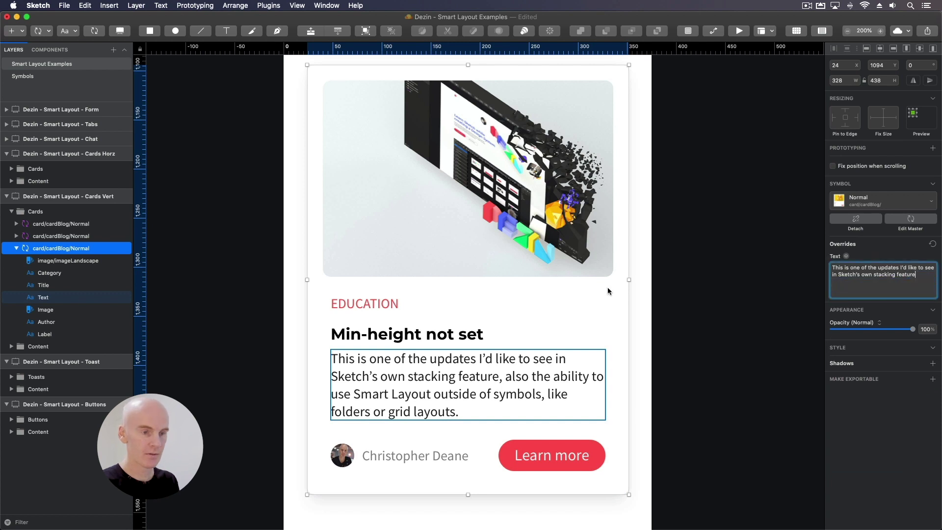
left_click(644, 267)
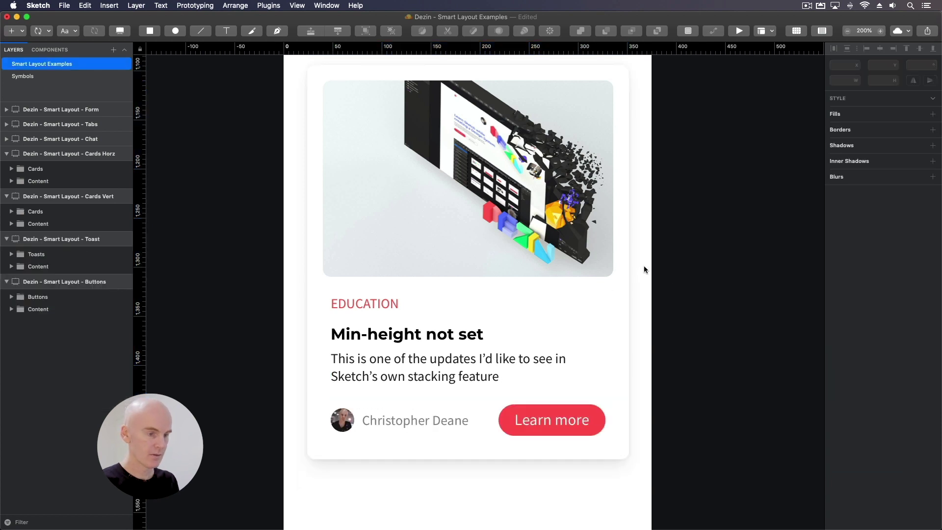
left_click(450, 444)
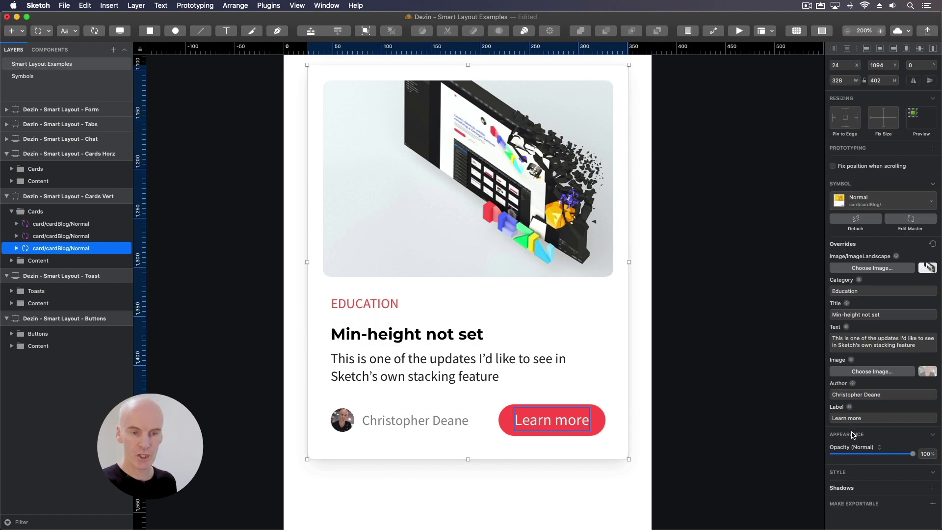
left_click(832, 417)
type("More")
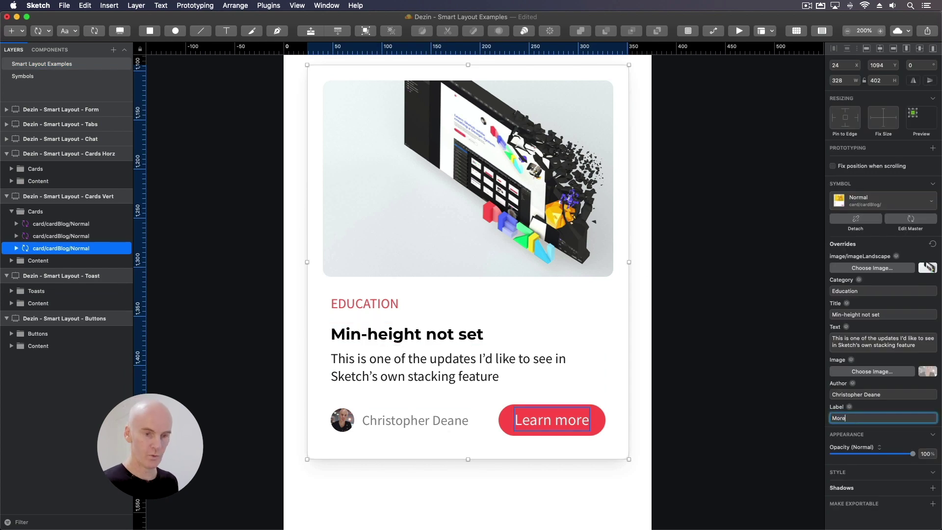
left_click(720, 362)
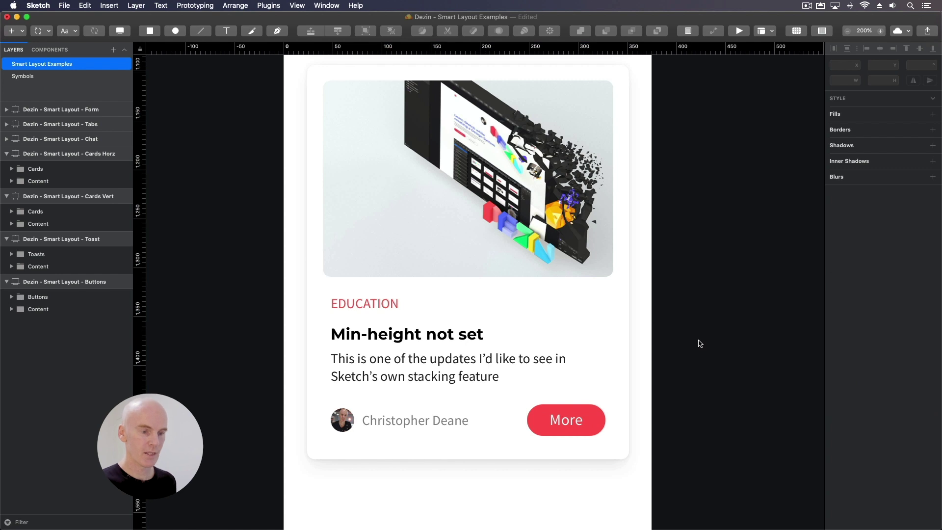
left_click(481, 441)
scroll(481, 441, "right", 1)
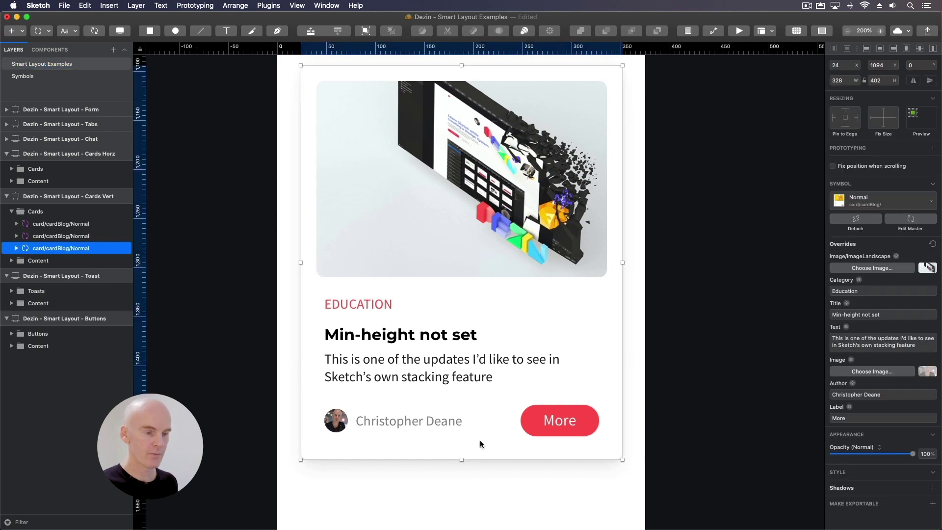
left_click_drag(462, 463, 462, 505)
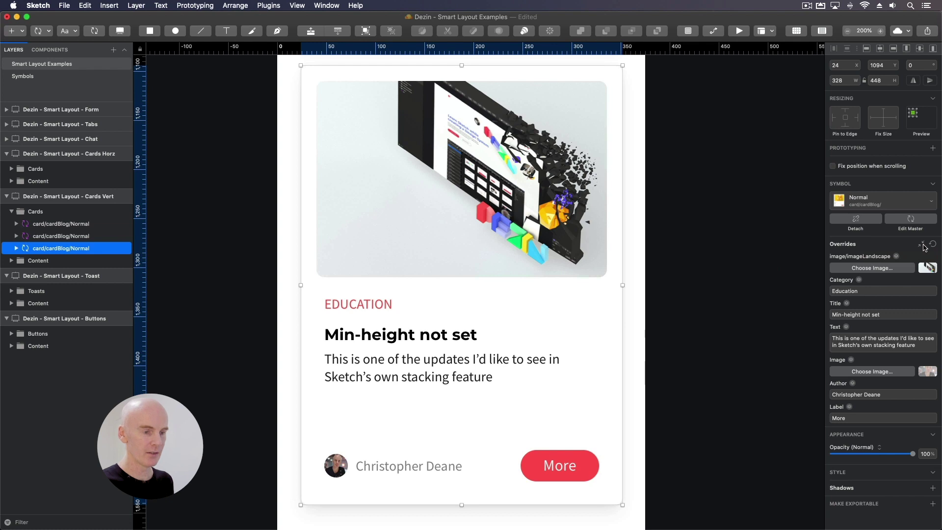
left_click(923, 244)
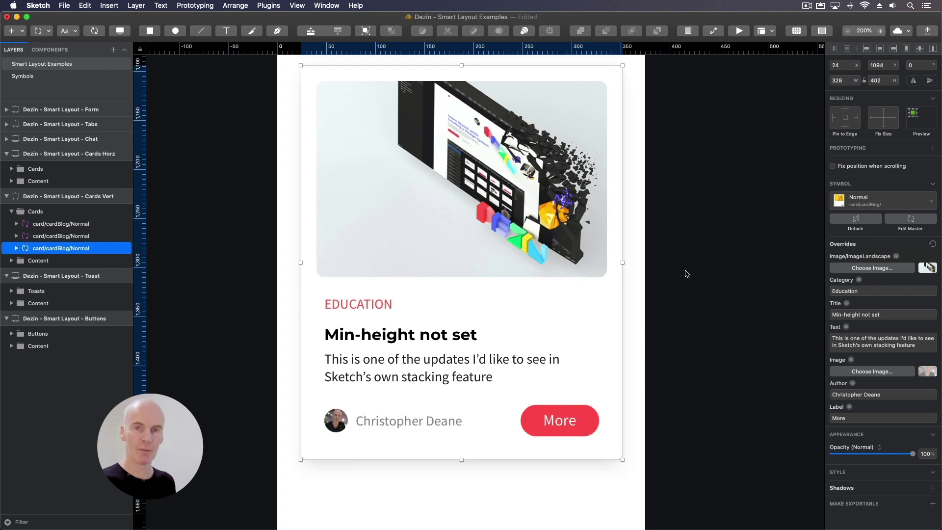
key("super+z")
key("super+z")
key("super+z")
key("super+z")
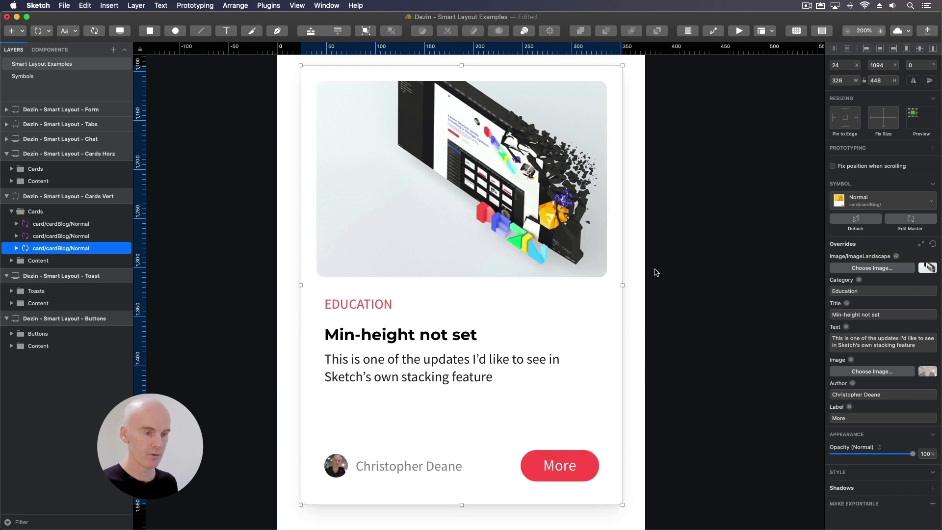
key("super+z")
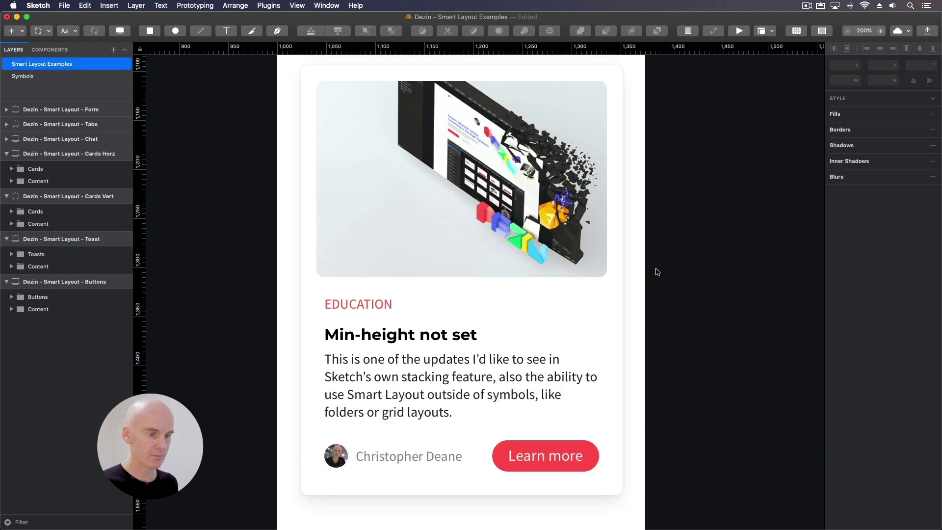
key("super+z")
Step: Zoom to the Cards Horz artboard and select the third horizontal blog card
scroll(658, 272, "down", 10)
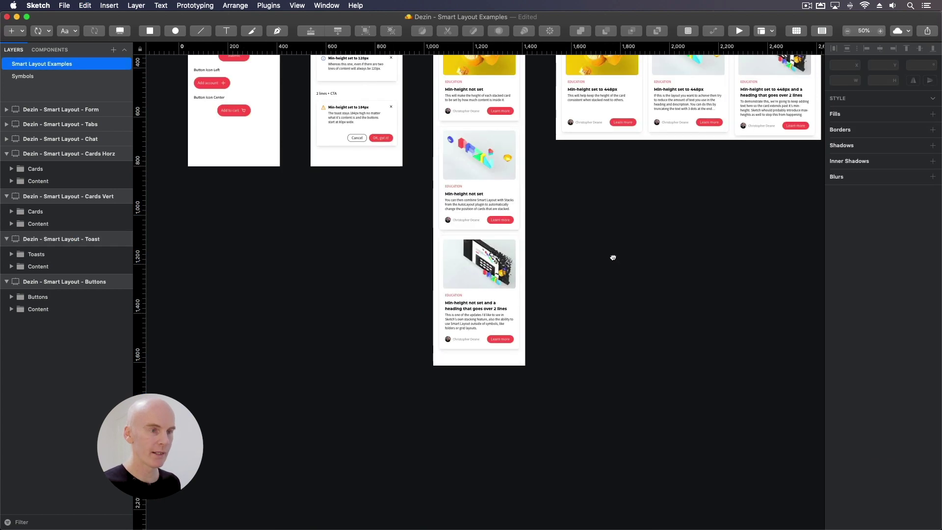
scroll(612, 257, "up", 5)
left_click(383, 143)
key("super+2")
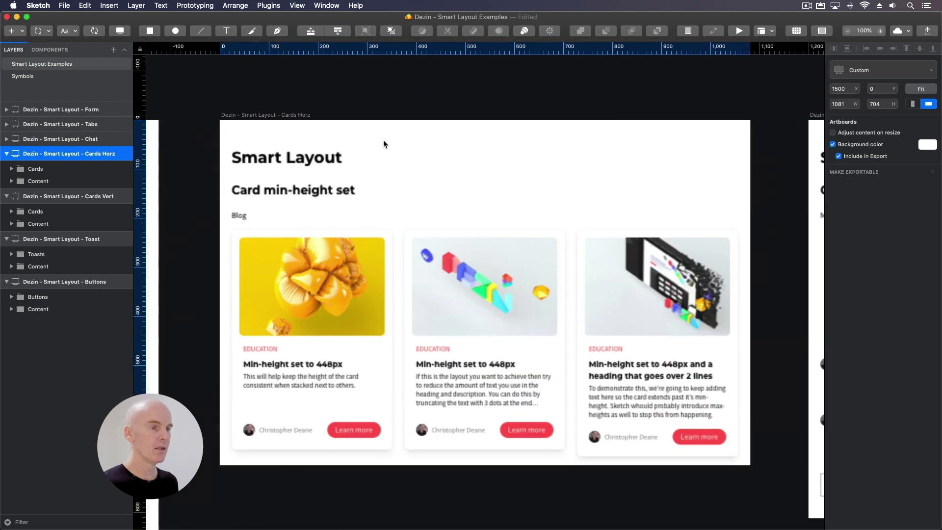
scroll(369, 90, "left", 2)
left_click(369, 90)
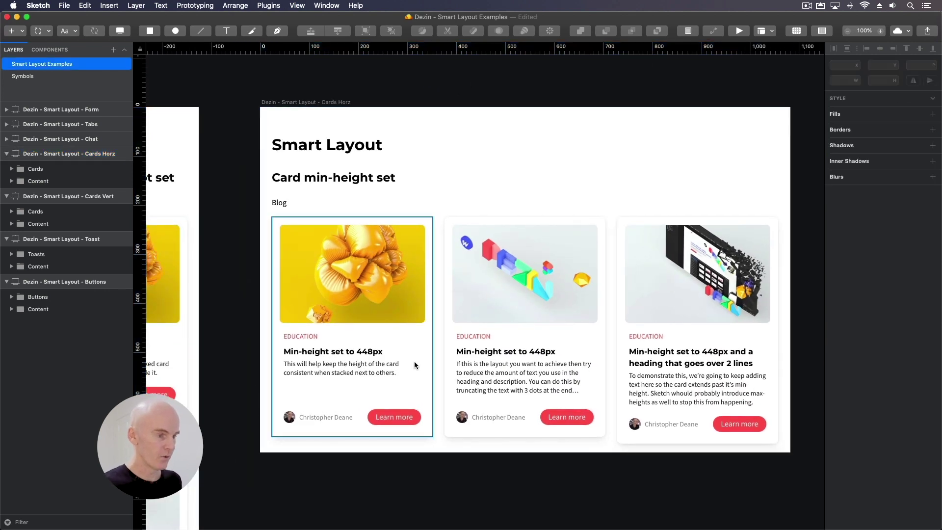
left_click(414, 385)
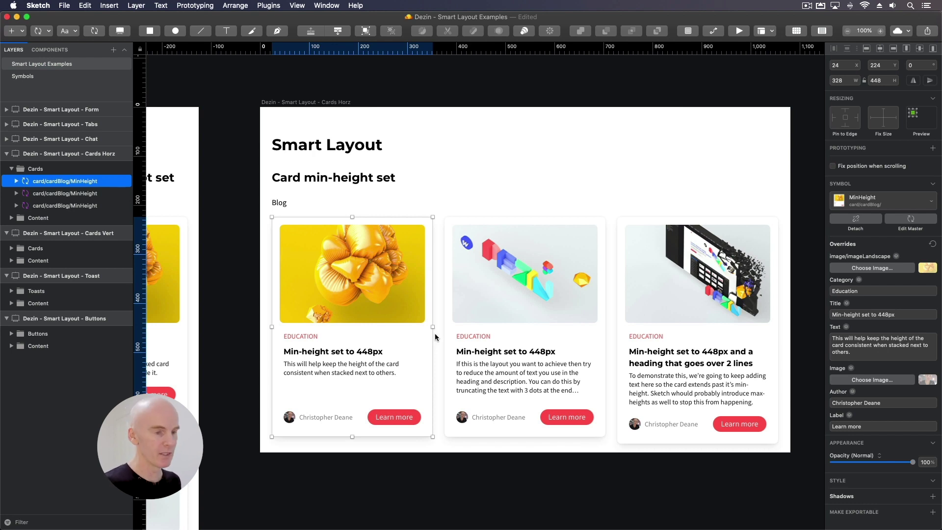
left_click(540, 275)
left_click(687, 305)
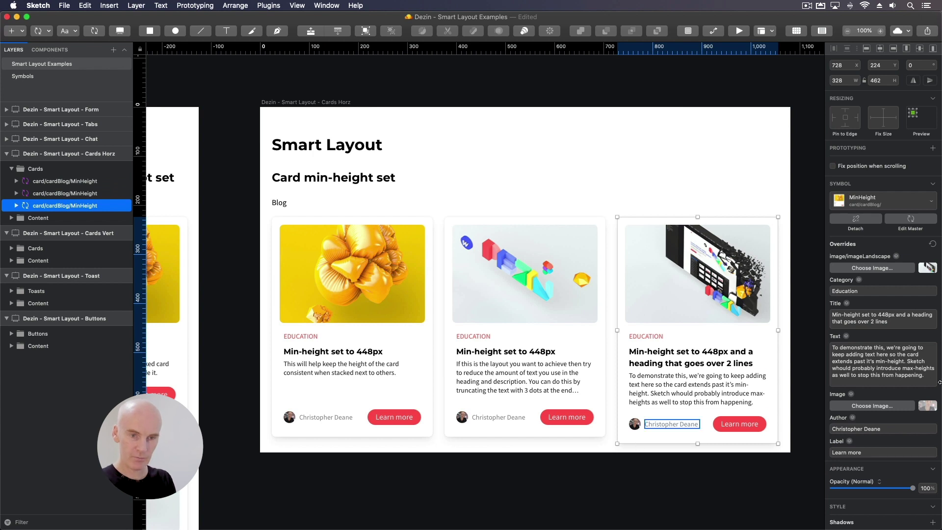
Step: Replace the end of the third card's description with '...'
left_click_drag(925, 375, 906, 369)
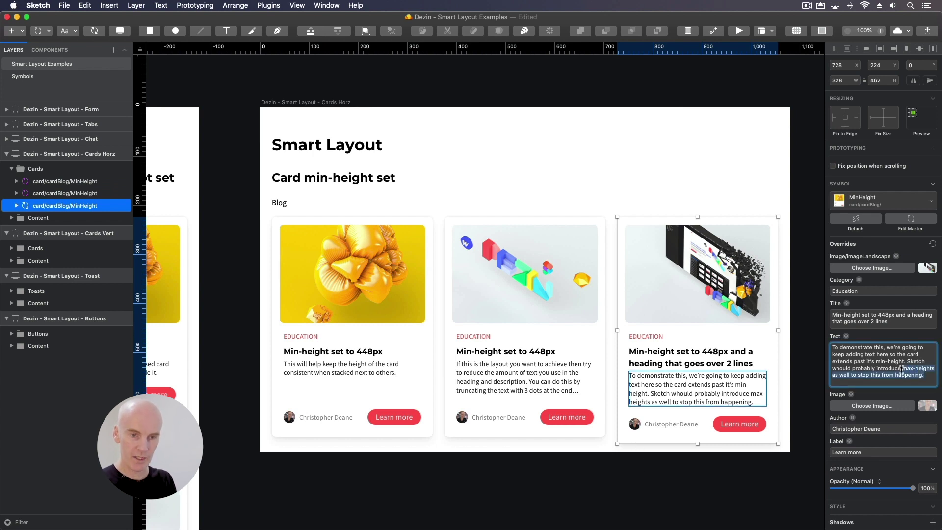
type("...")
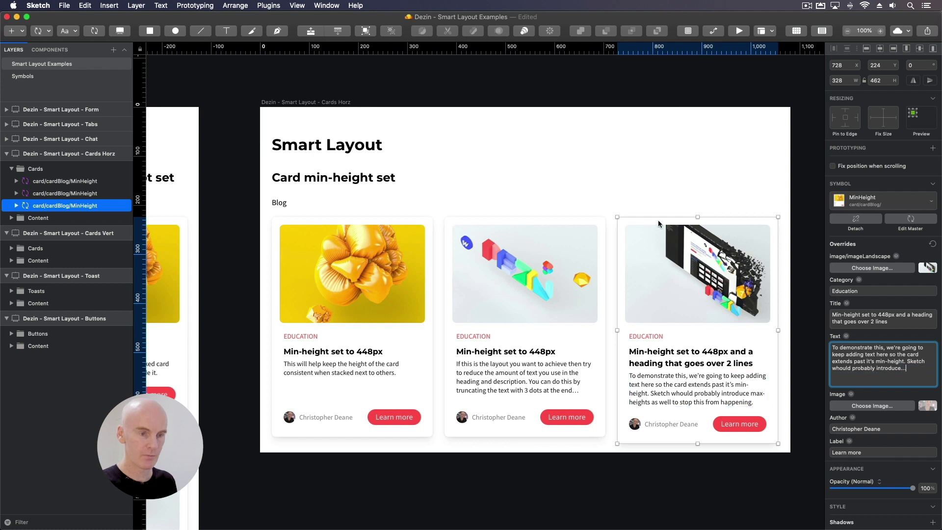
left_click(584, 177)
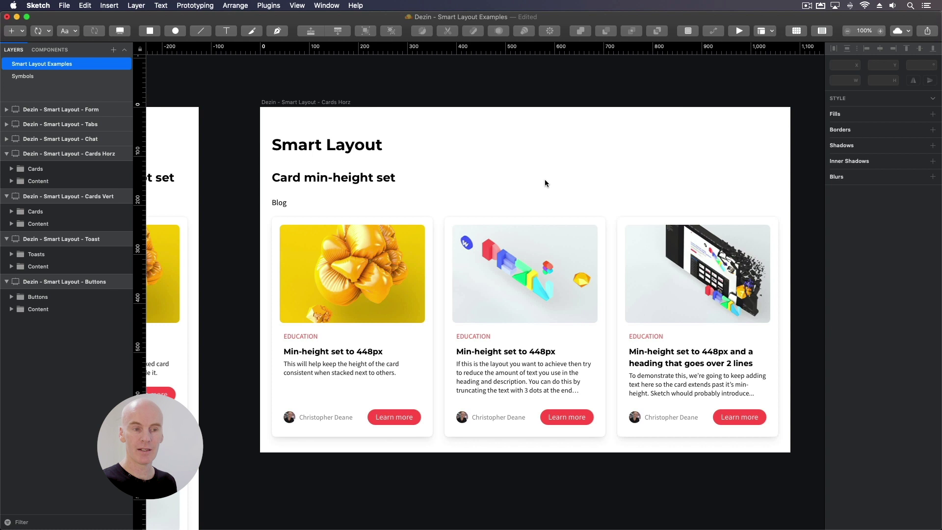
Step: Undo to restore the card's full text, then scroll to the Chat and Tabs artboards
key("super+z")
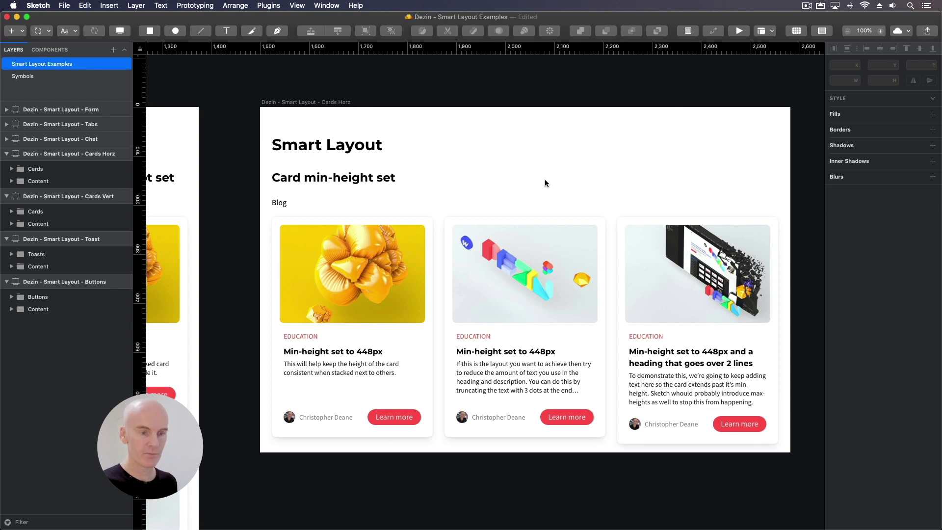
key("super+z")
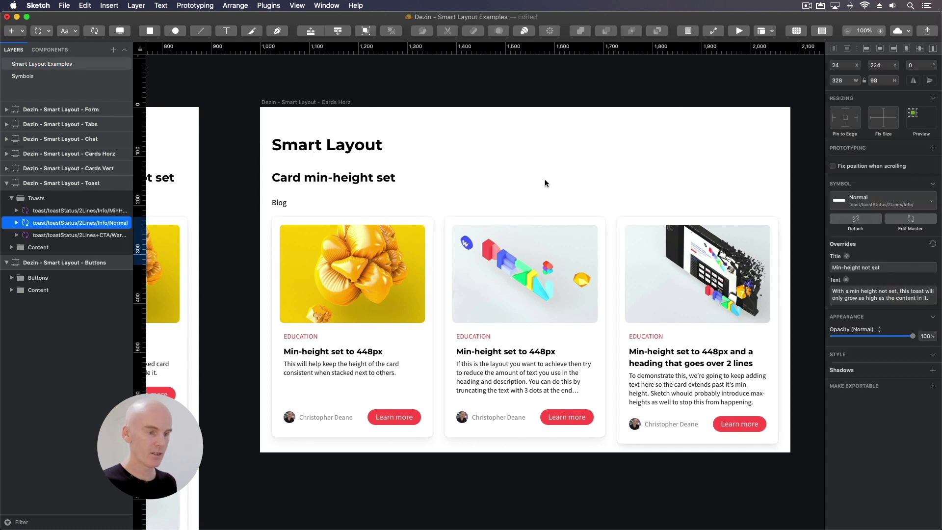
scroll(540, 177, "right", 10)
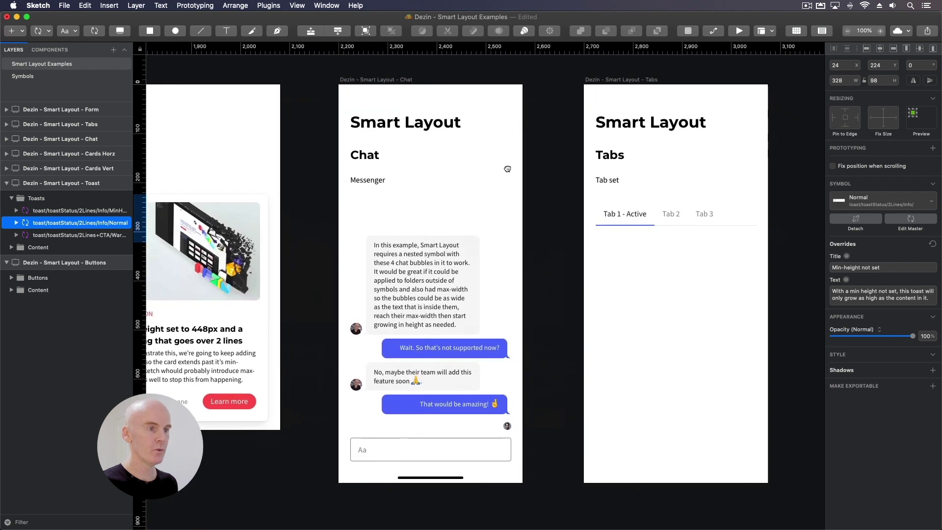
scroll(508, 169, "right", 1)
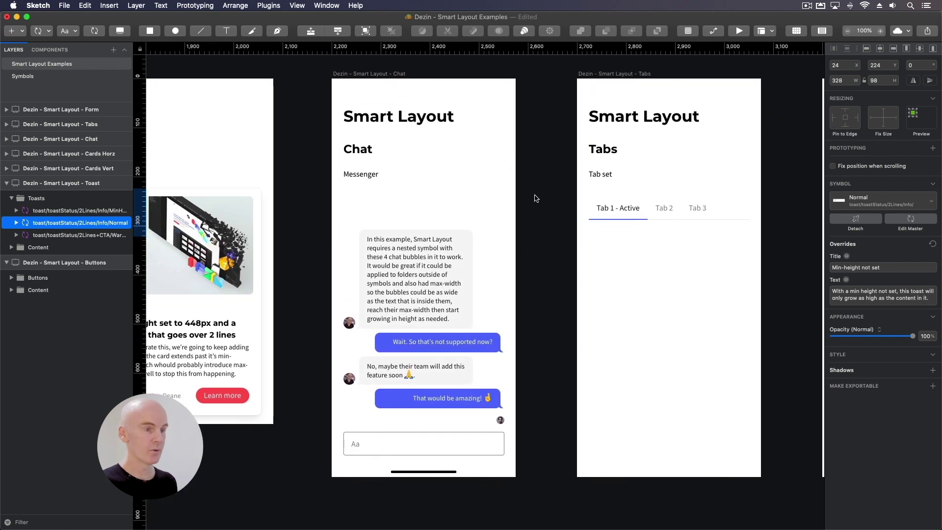
scroll(547, 194, "left", 1)
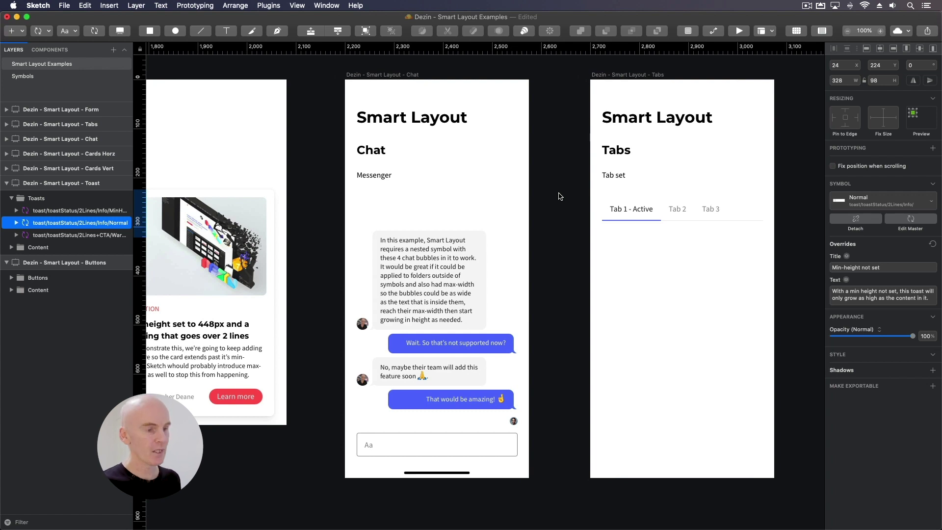
left_click(476, 298)
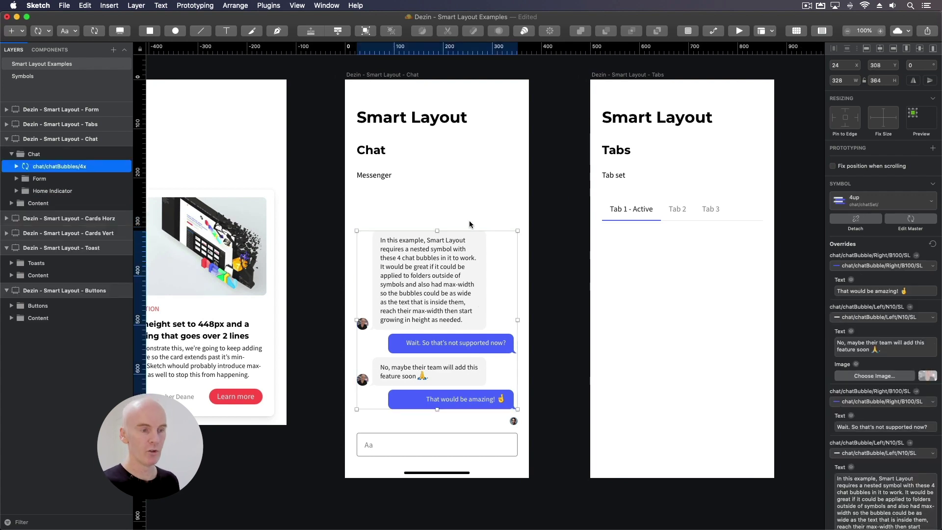
left_click(851, 320)
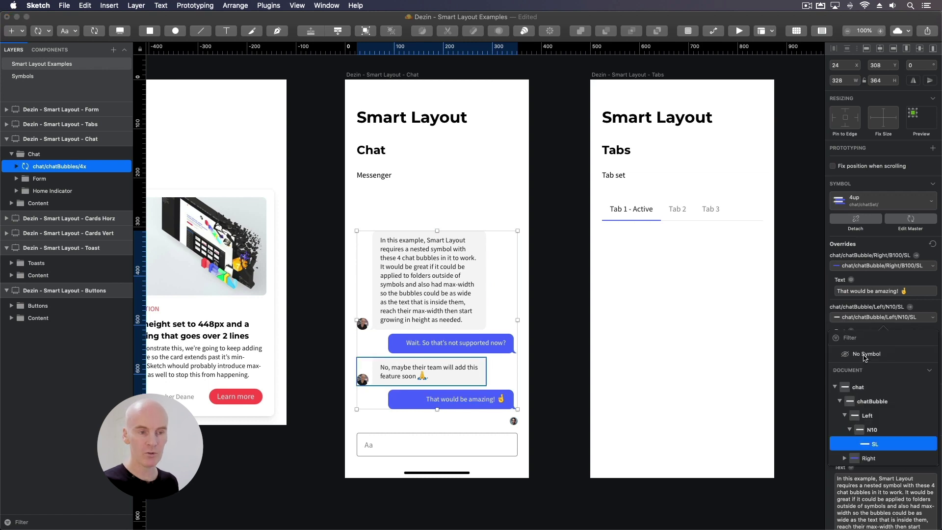
left_click(543, 196)
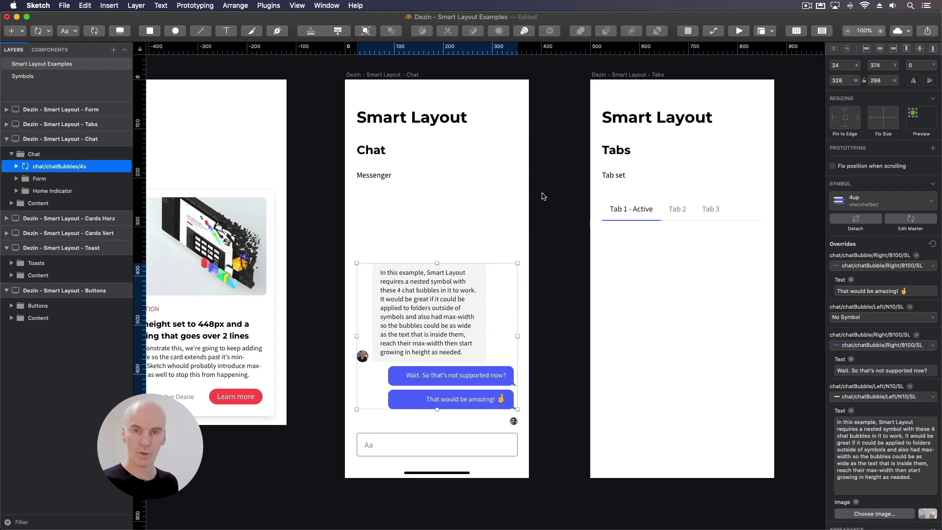
key("super+z")
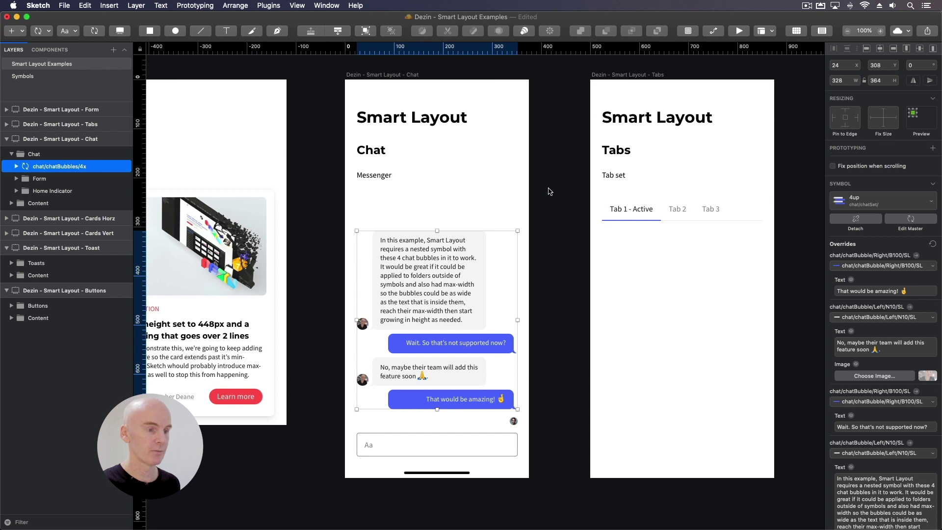
Step: Zoom in on the chat bubbles, down to 'That would be amazing!' and the Aa input
left_click(549, 191)
key("super+plus")
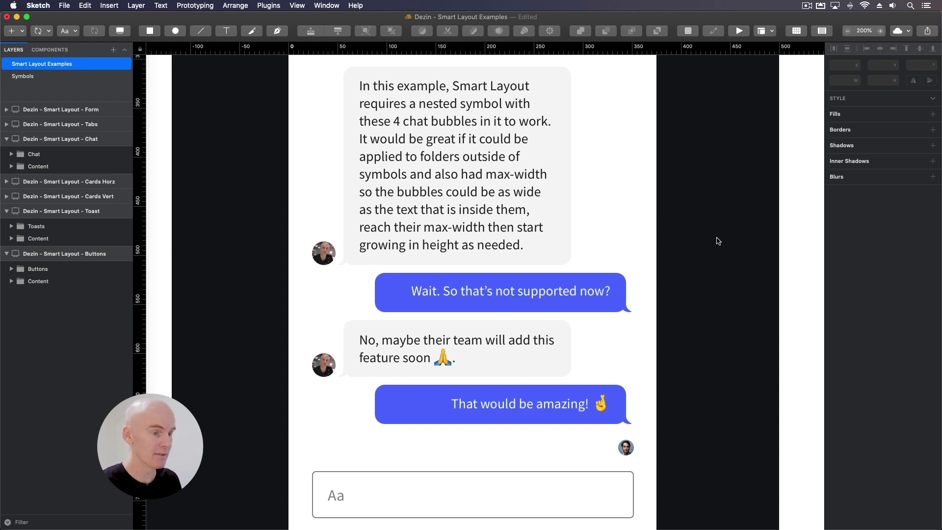
Step: Zoom back out to the Chat artboard and shorten the first bubble's text
left_click(353, 201)
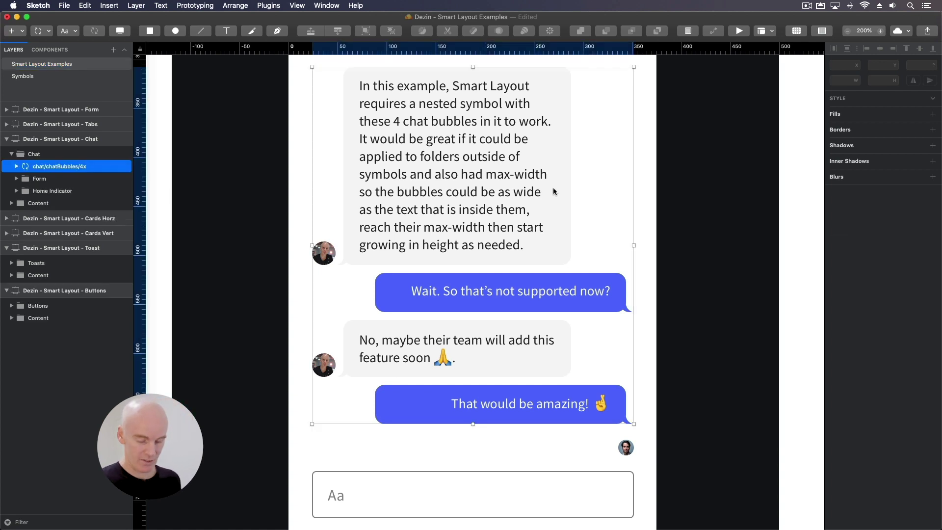
key("cmd+minus")
left_click_drag(534, 205, 522, 205)
double_click(424, 214)
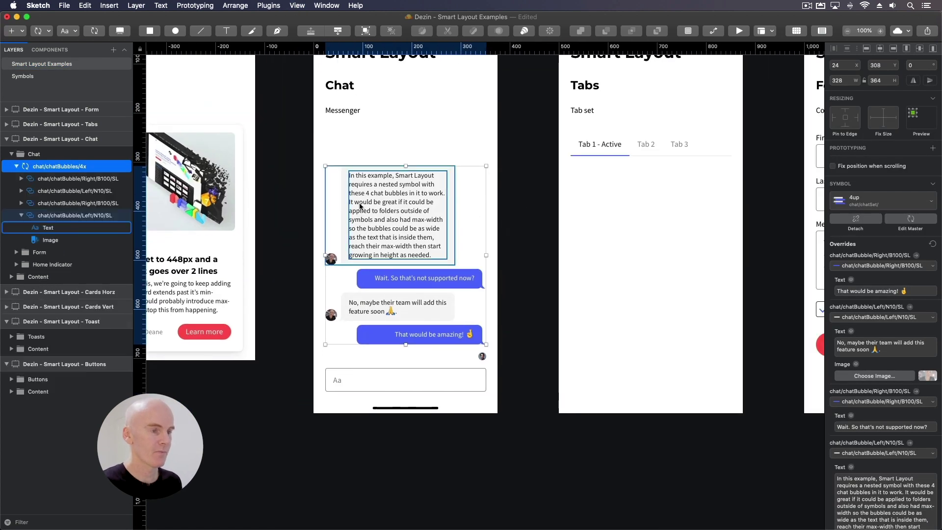
left_click_drag(914, 346, 894, 332)
key("BackSpace")
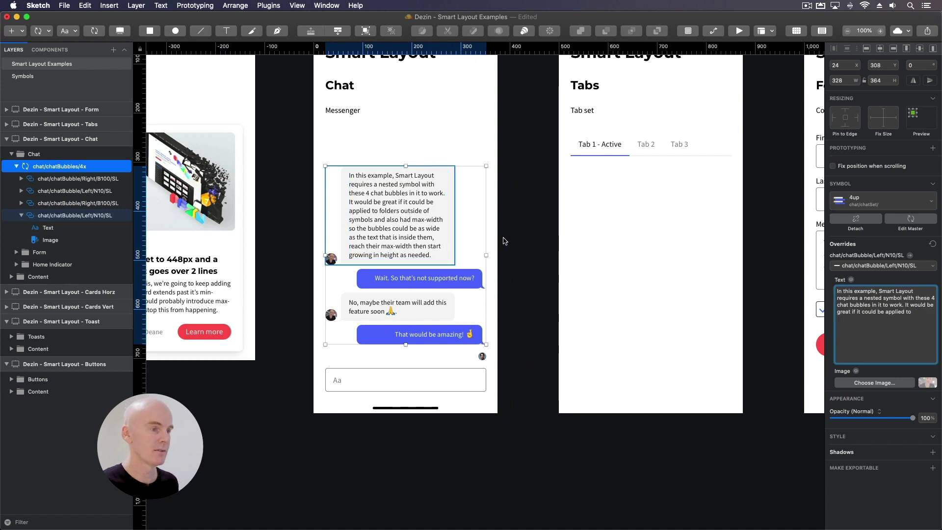
left_click(523, 241)
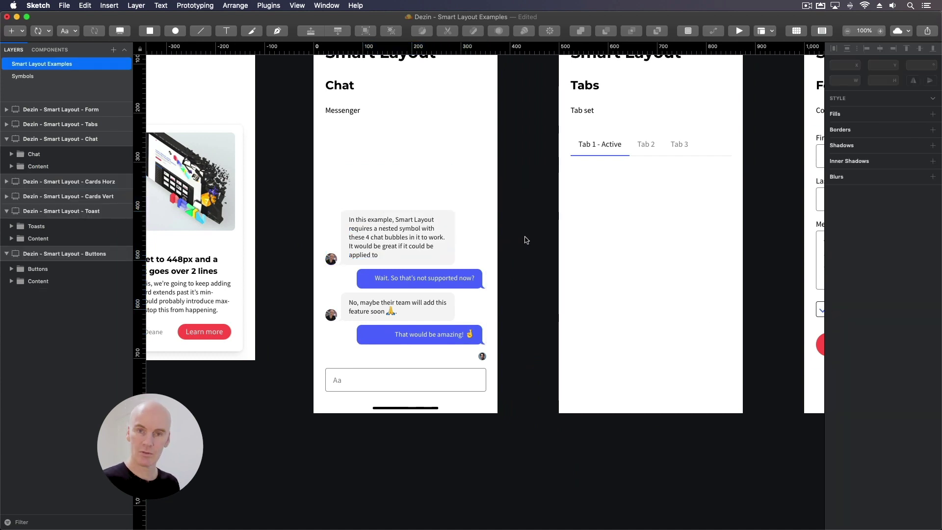
Step: Delete the end of the 'No, maybe' bubble's message
left_click(422, 308)
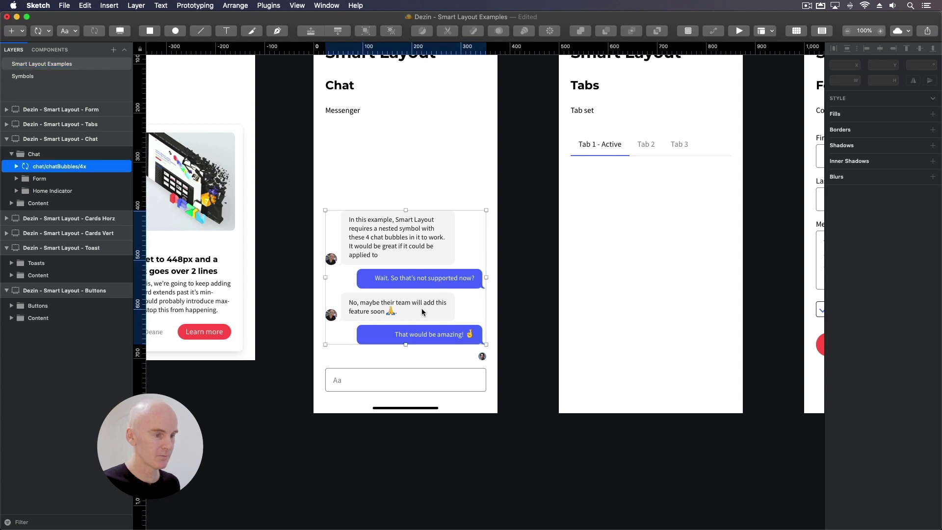
left_click(420, 301)
left_click(893, 290)
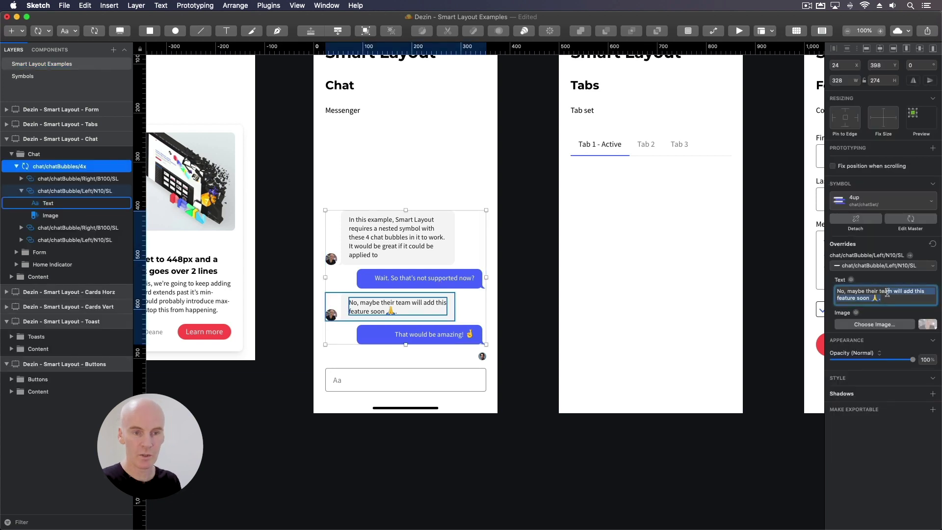
key("BackSpace")
left_click(546, 236)
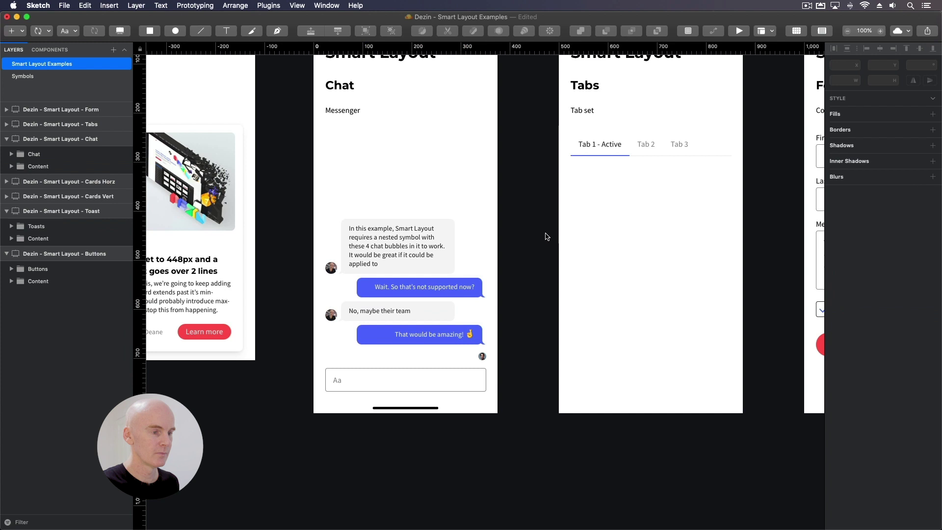
Step: Set the Wait bubble to No Symbol, then undo all edits to restore the conversation
left_click(428, 297)
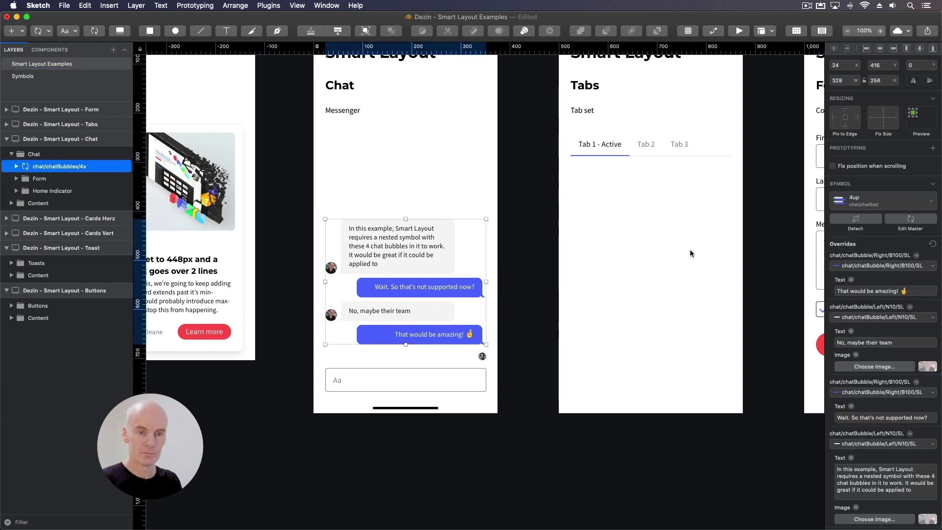
scroll(864, 308, "down", 3)
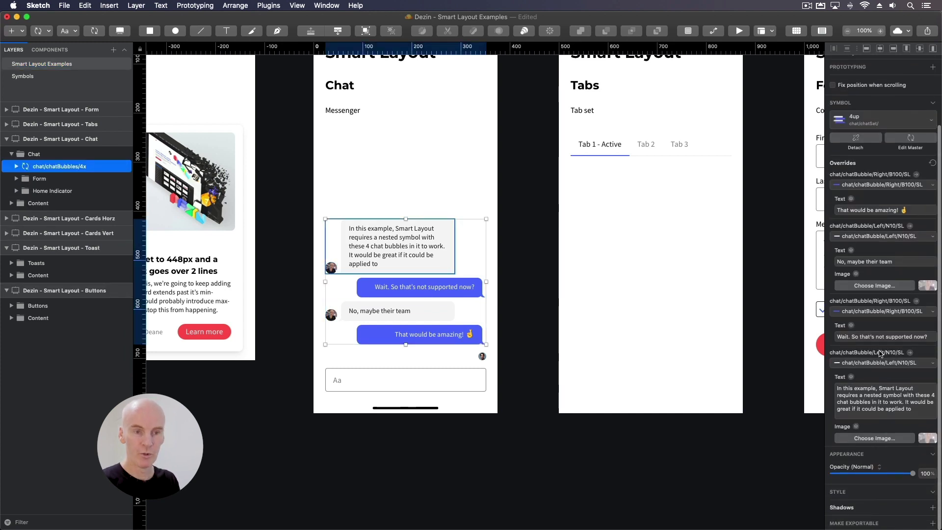
left_click(864, 311)
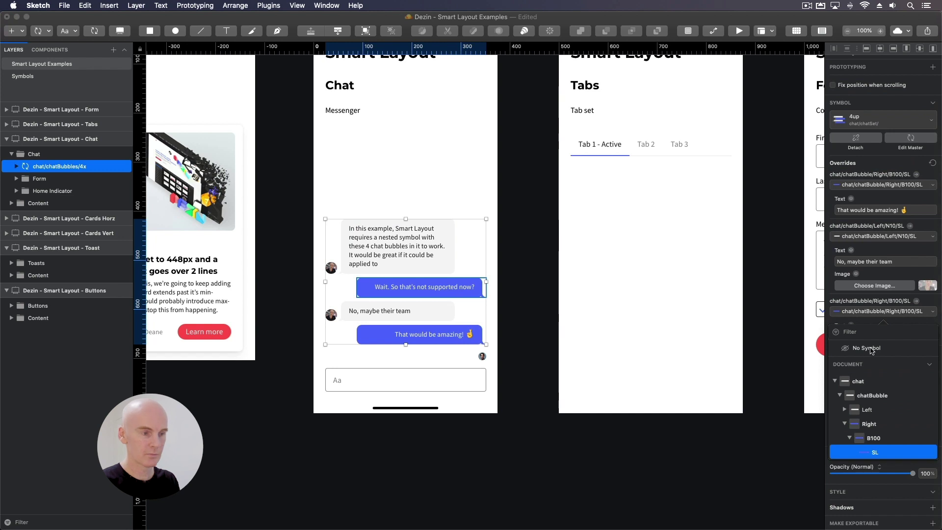
left_click(584, 292)
left_click(521, 240)
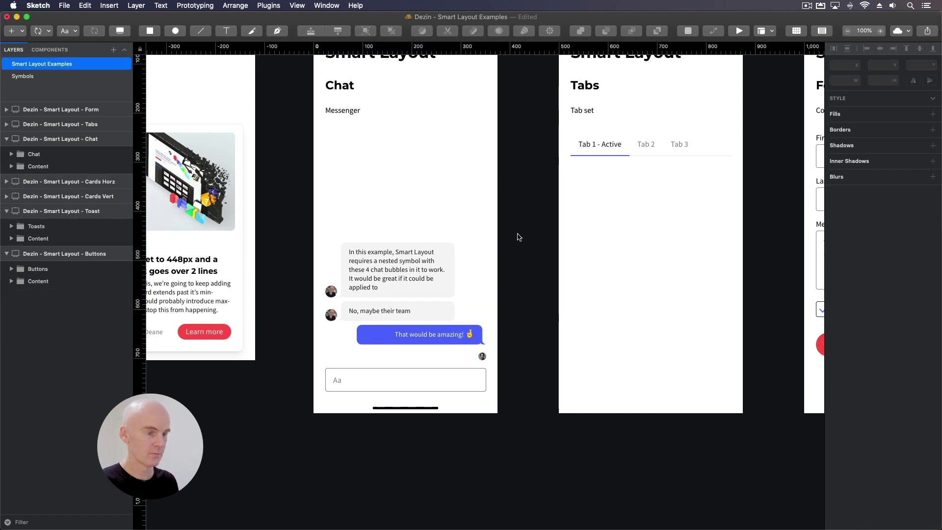
key("super+z")
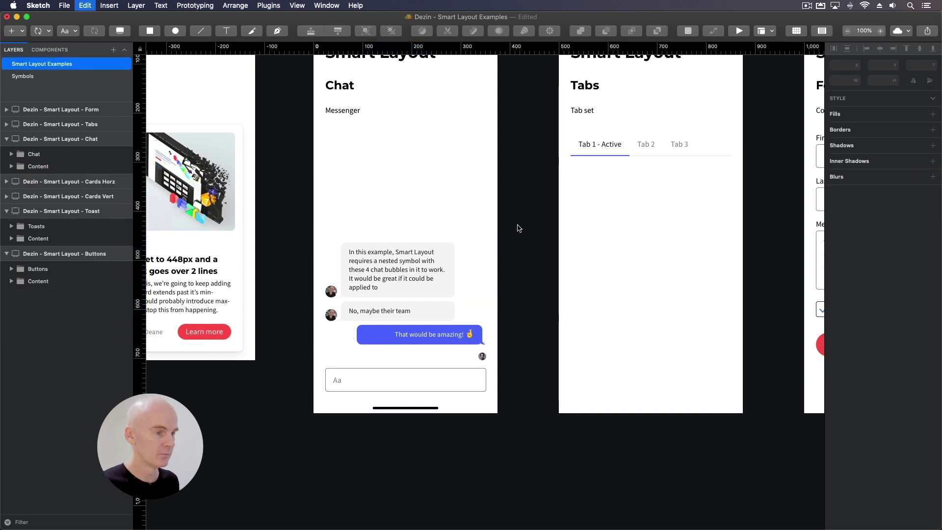
left_click(518, 228)
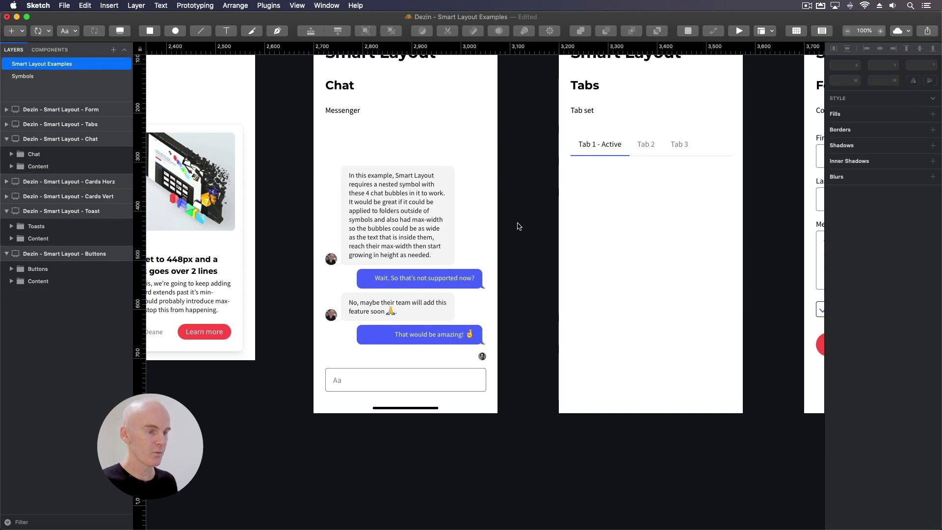
Step: Zoom in on the tab set and reset the first tab's overrides to defaults
left_click_drag(515, 225, 358, 246)
left_click_drag(568, 247, 555, 253)
left_click(471, 217)
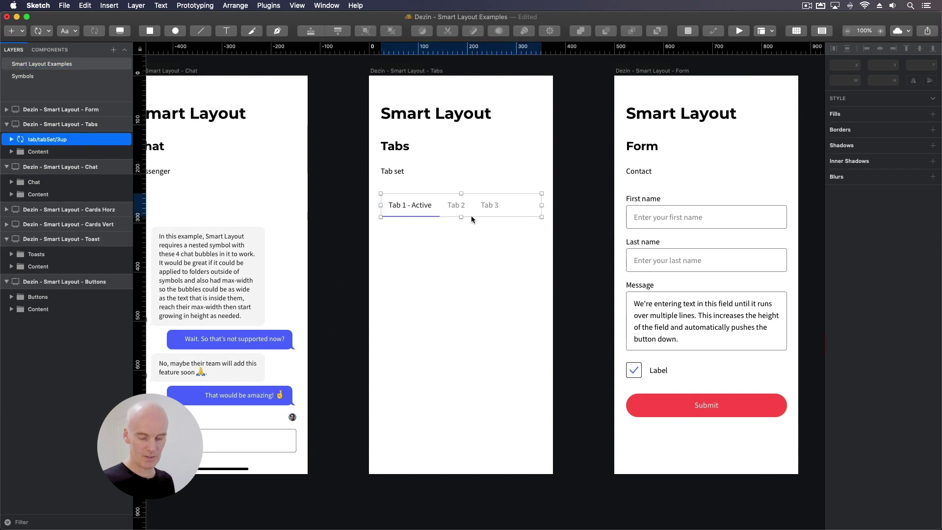
key("super+plus")
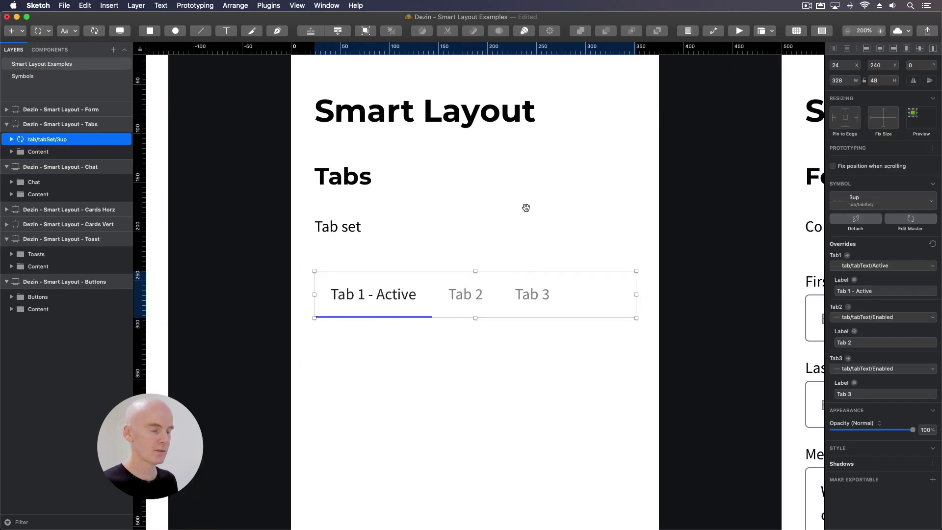
double_click(332, 275)
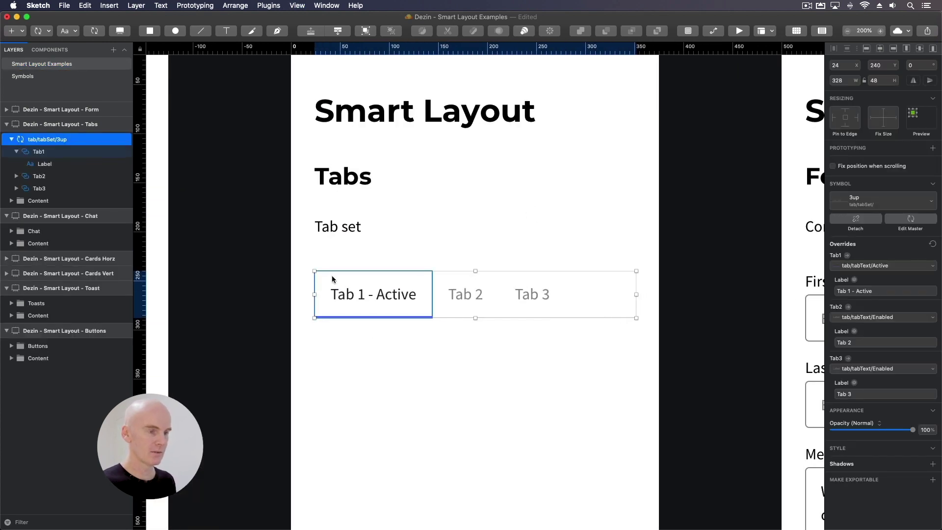
left_click(933, 245)
Step: Reset the second and third tabs' Label overrides so they read Label
left_click(717, 262)
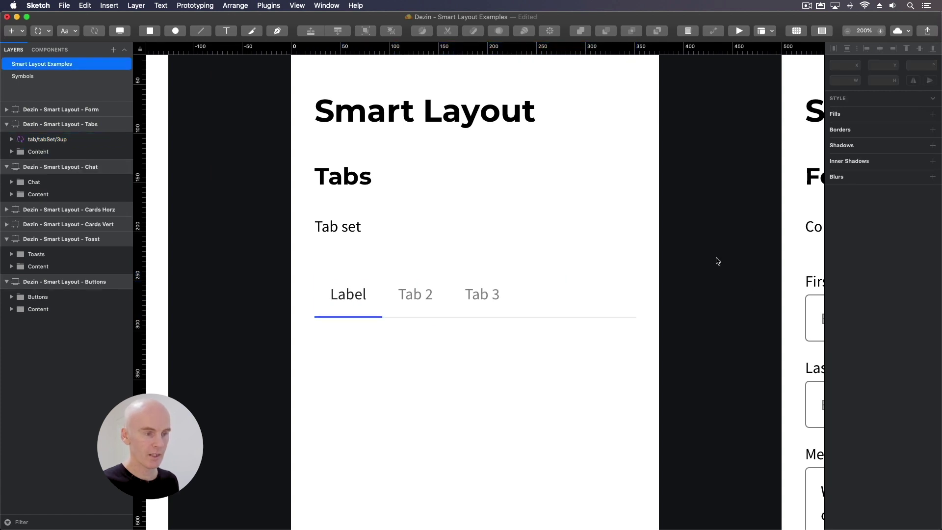
left_click(426, 293)
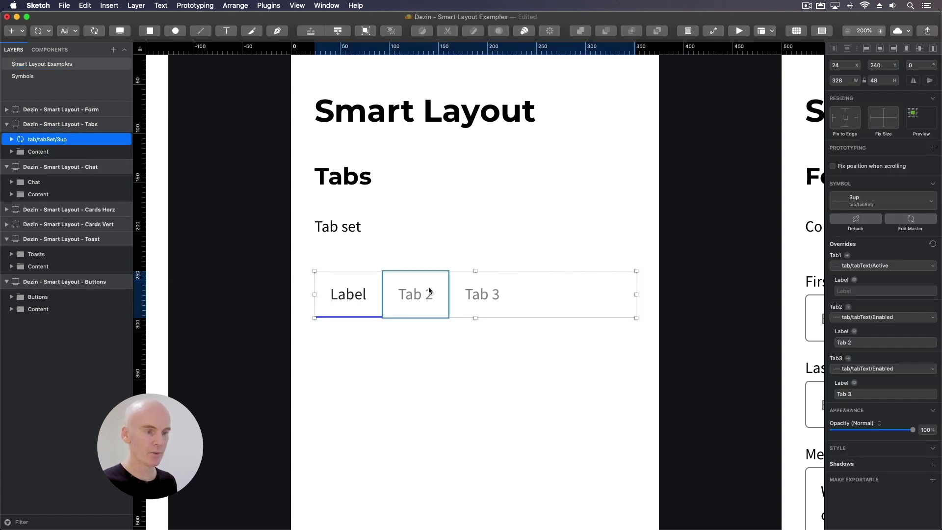
left_click(933, 244)
left_click(483, 293)
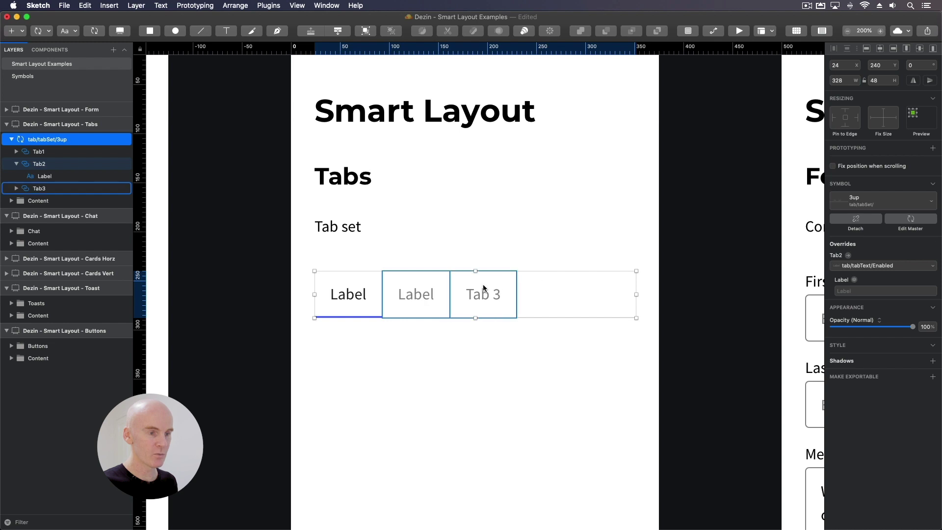
left_click(933, 245)
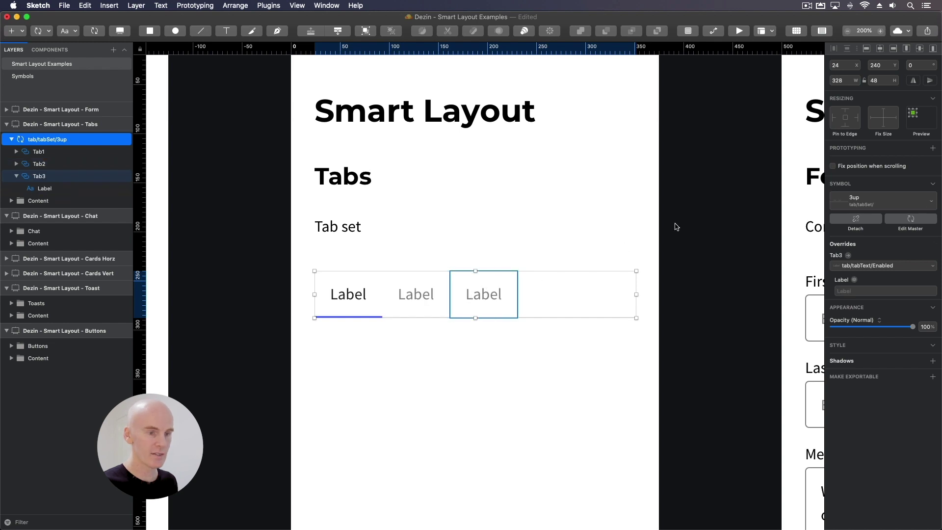
left_click(706, 212)
left_click(352, 281)
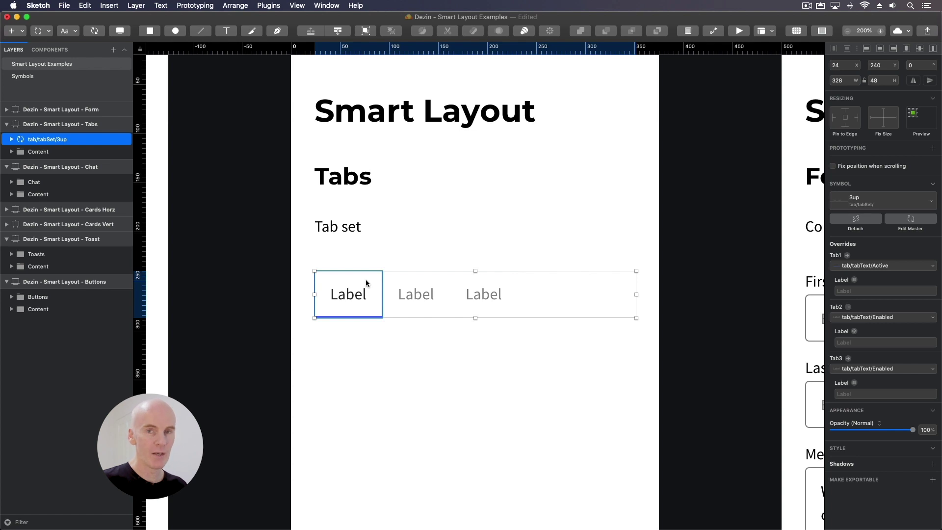
Step: Relabel the first tab 'Tab1 - Active'
double_click(334, 281)
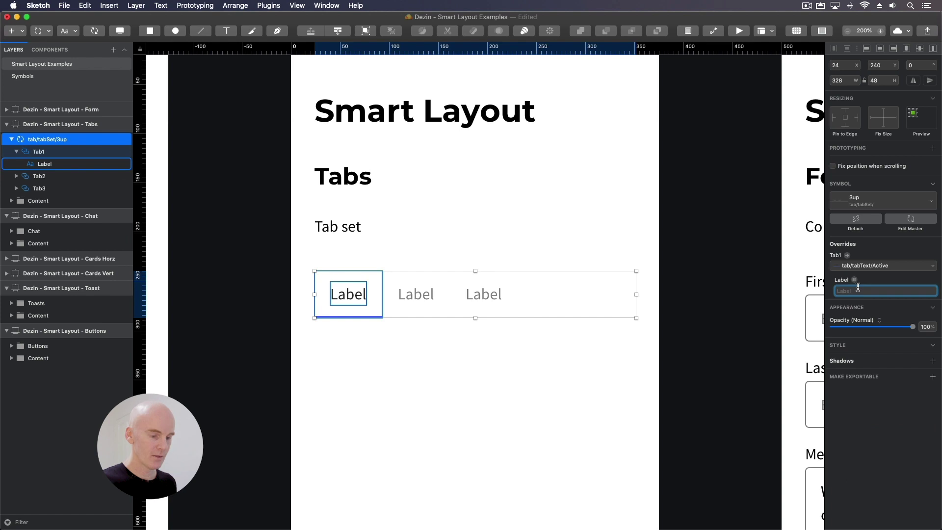
type("Tab1")
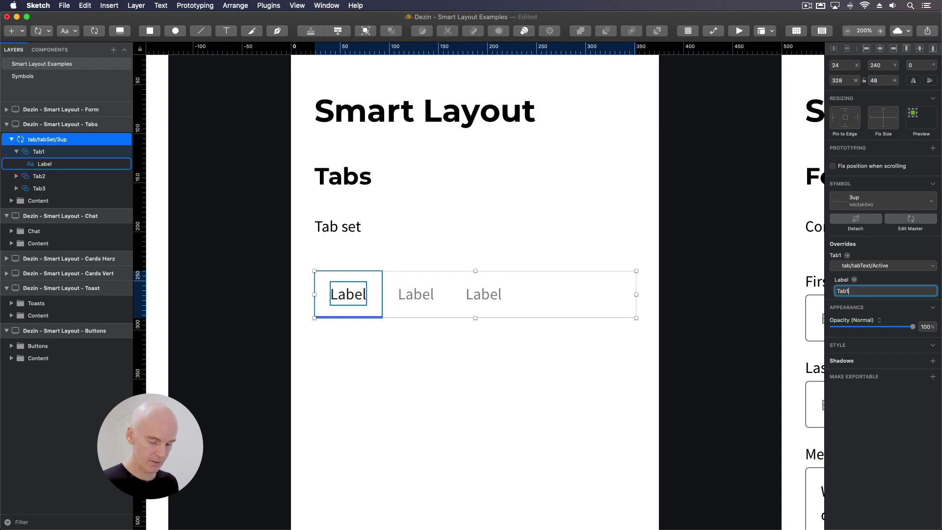
type(" - Active")
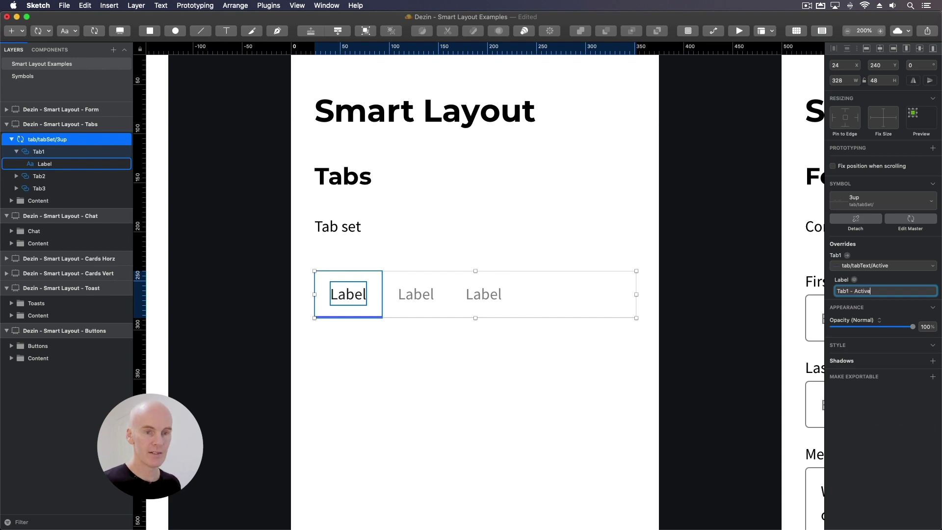
key("Return")
left_click(664, 265)
Step: Relabel the second tab 'Tab 2'
left_click(497, 282)
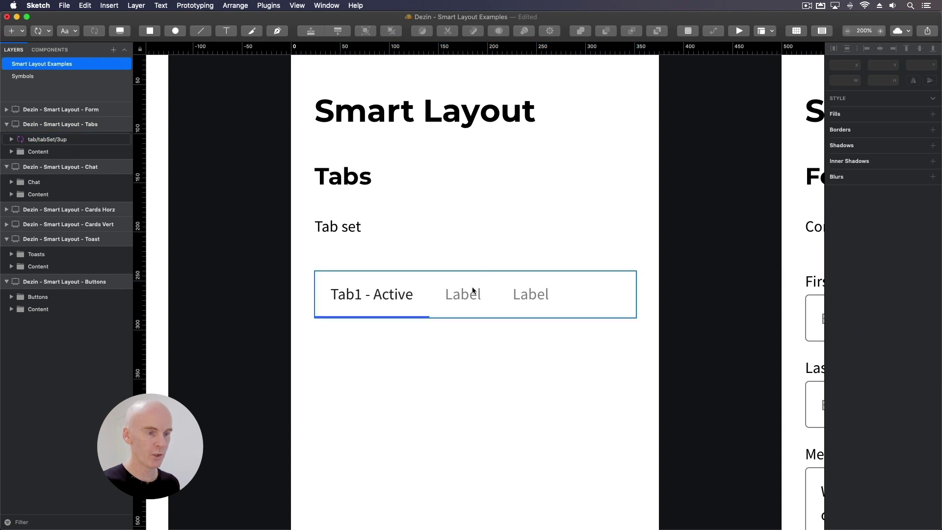
double_click(465, 295)
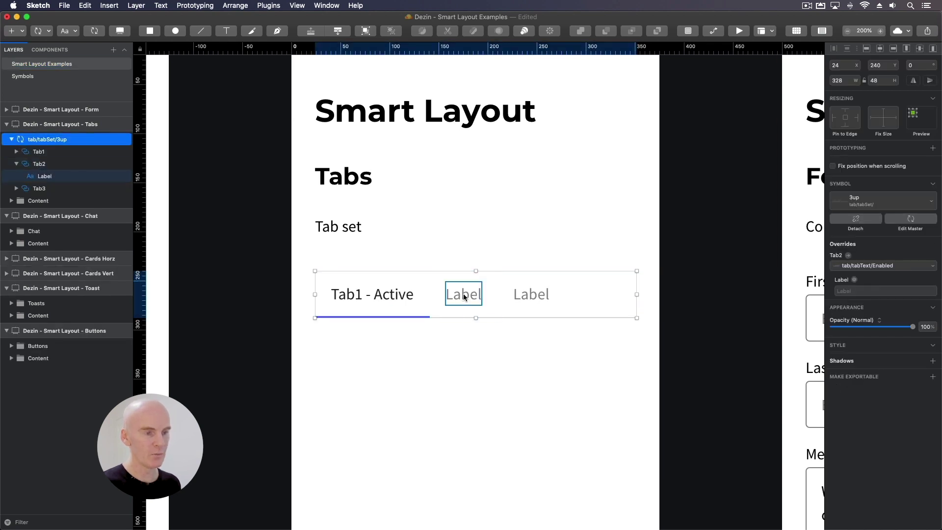
double_click(464, 294)
type("Tab 2")
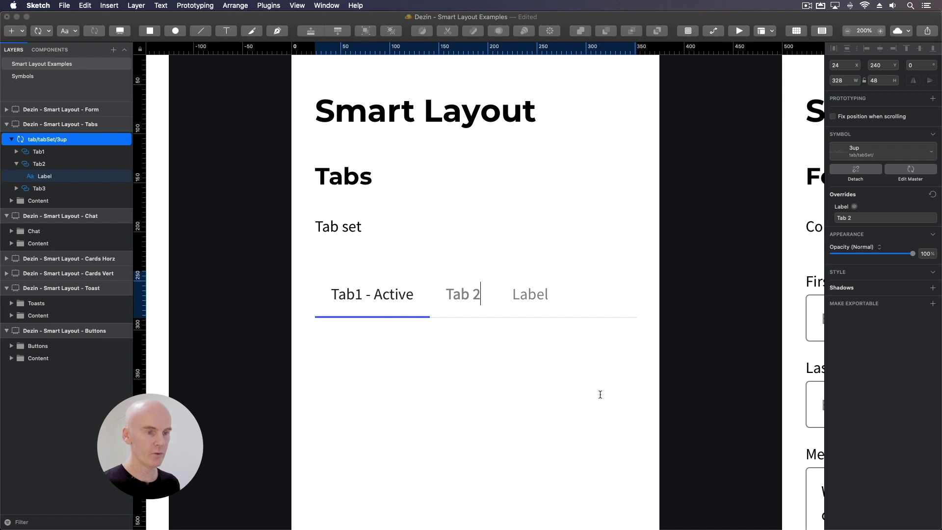
key("Escape")
Step: Relabel the third tab 'Tab 3' through its Label override
left_click(535, 287)
double_click(543, 279)
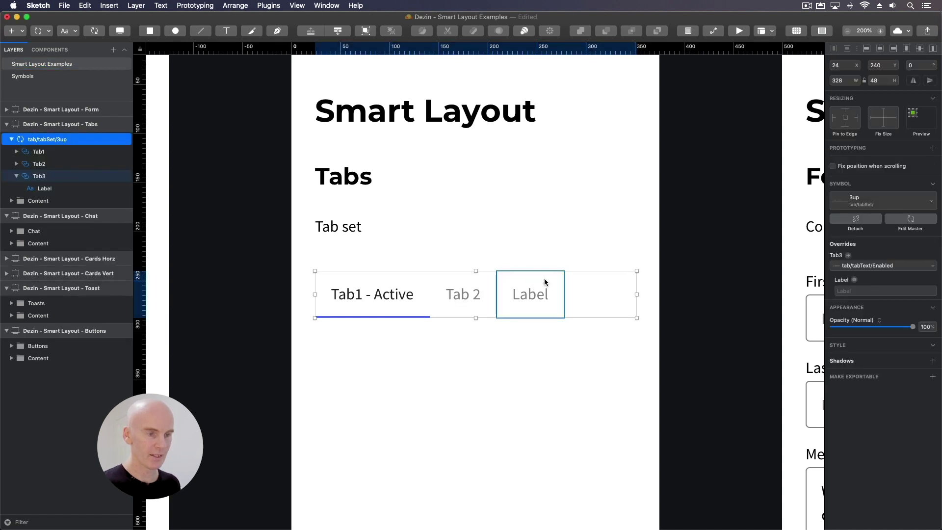
left_click(882, 292)
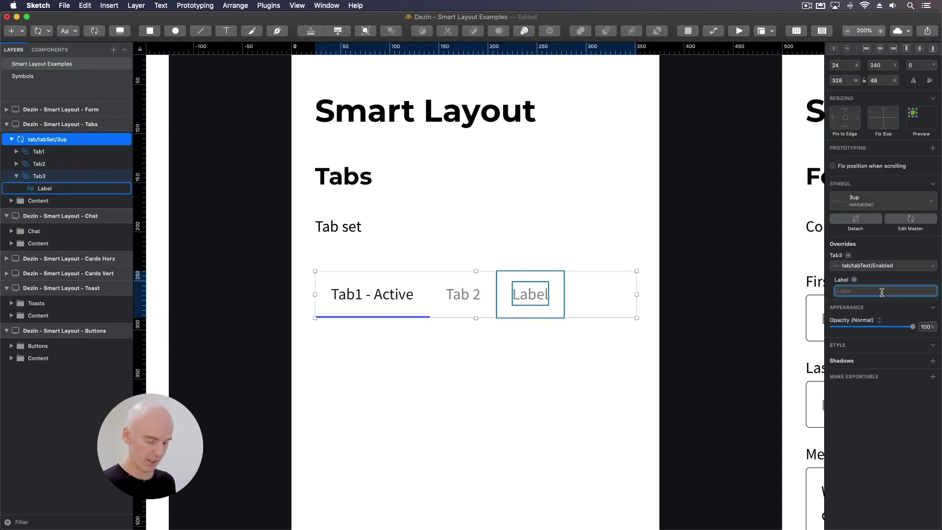
type("Tab 3")
key("Return")
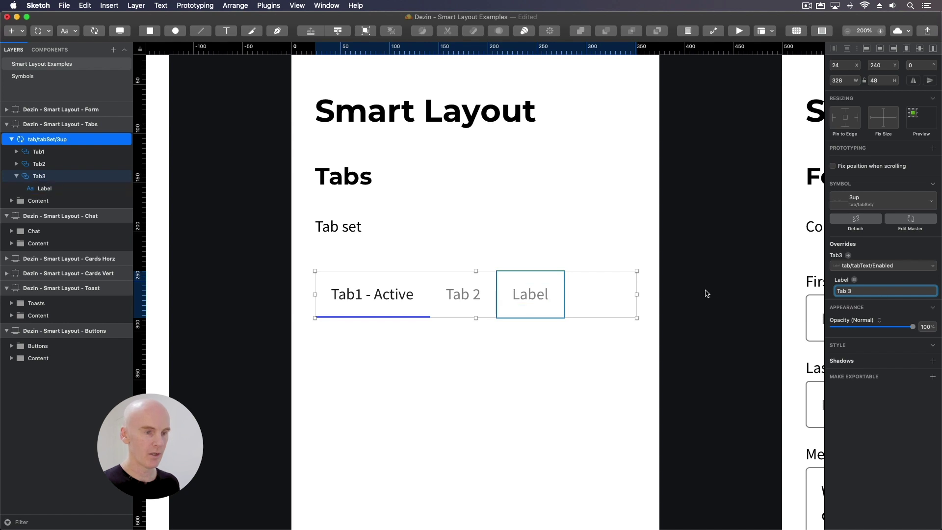
left_click(707, 294)
scroll(672, 247, "down", 5)
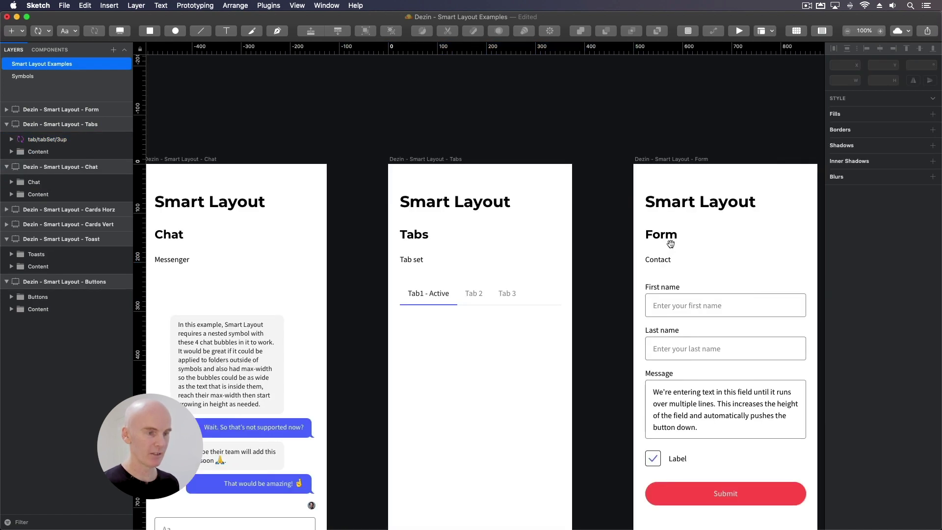
Step: Correct the first tab's label to 'Tab 1 - Active', then select the Form example's contact form
scroll(551, 217, "right", 3)
left_click(454, 246)
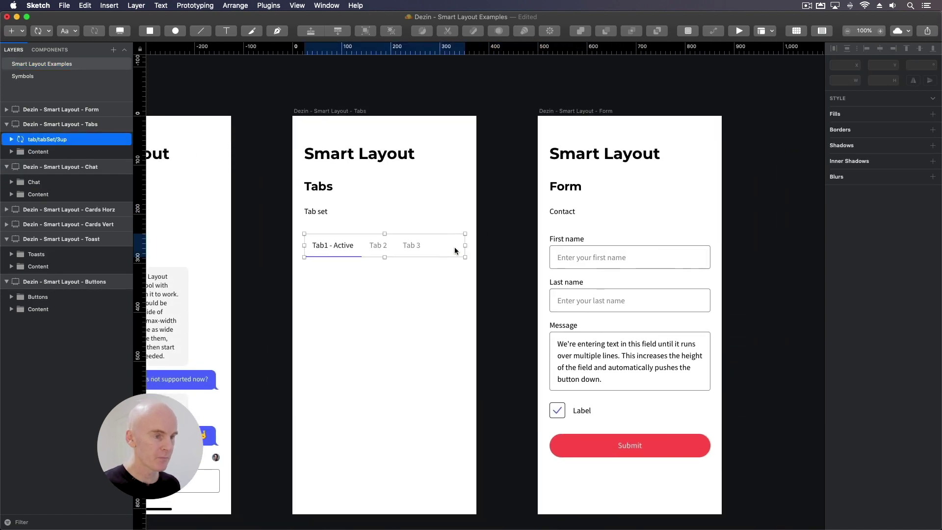
double_click(325, 245)
double_click(324, 245)
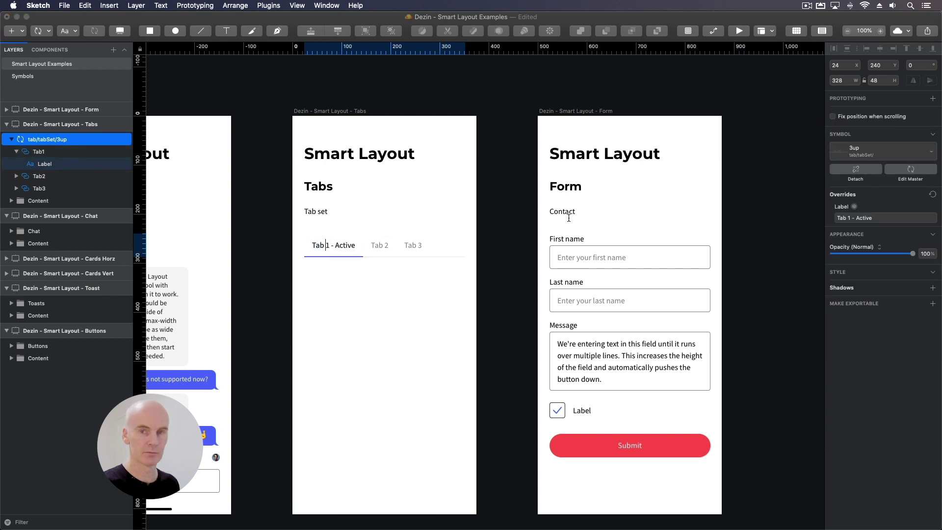
left_click(544, 199)
scroll(633, 223, "right", 5)
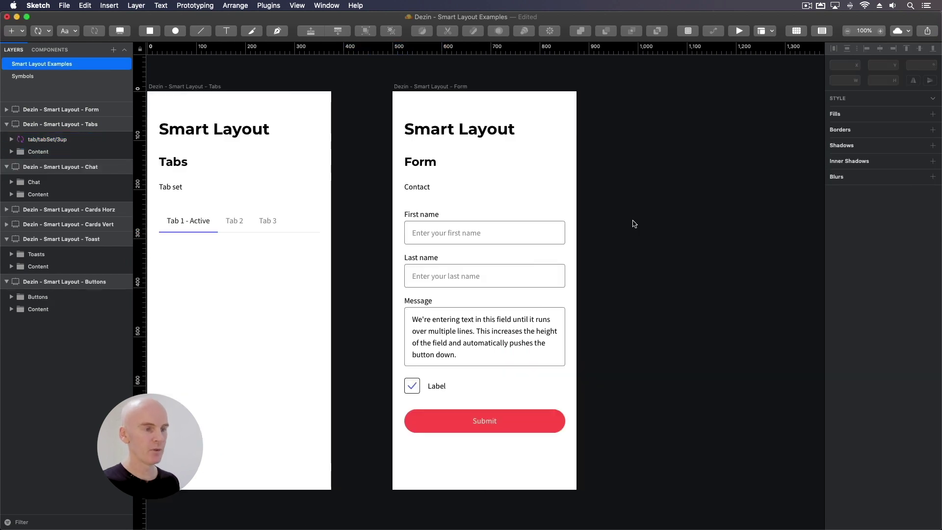
left_click(523, 276)
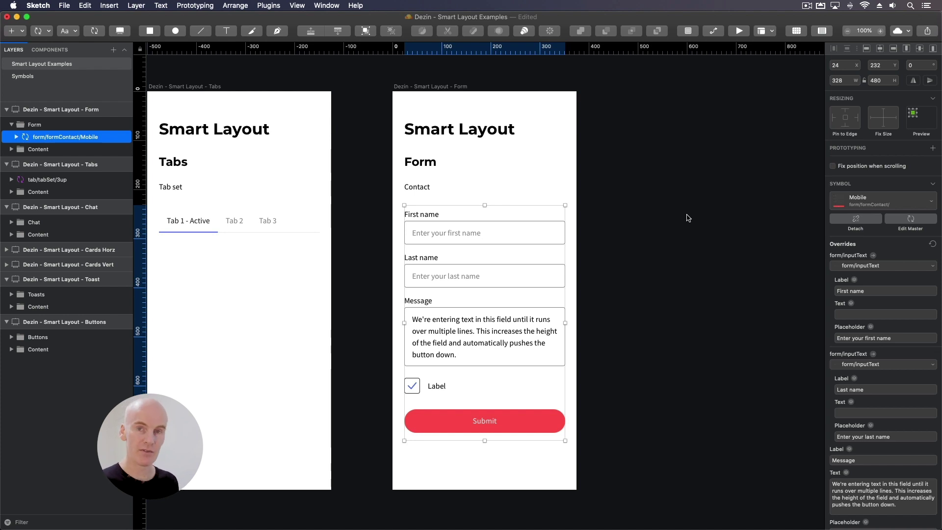
Step: Delete a selected sentence from the contact form's Message text
double_click(490, 245)
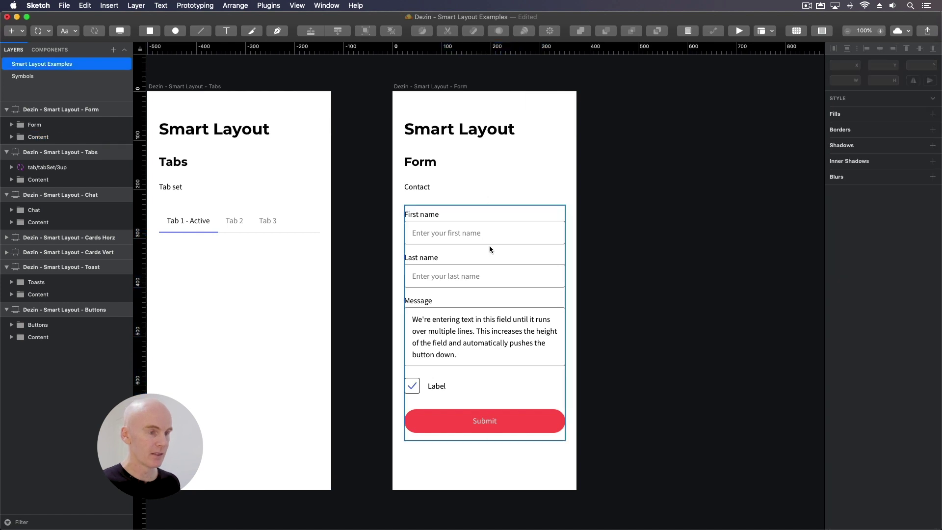
key("Escape")
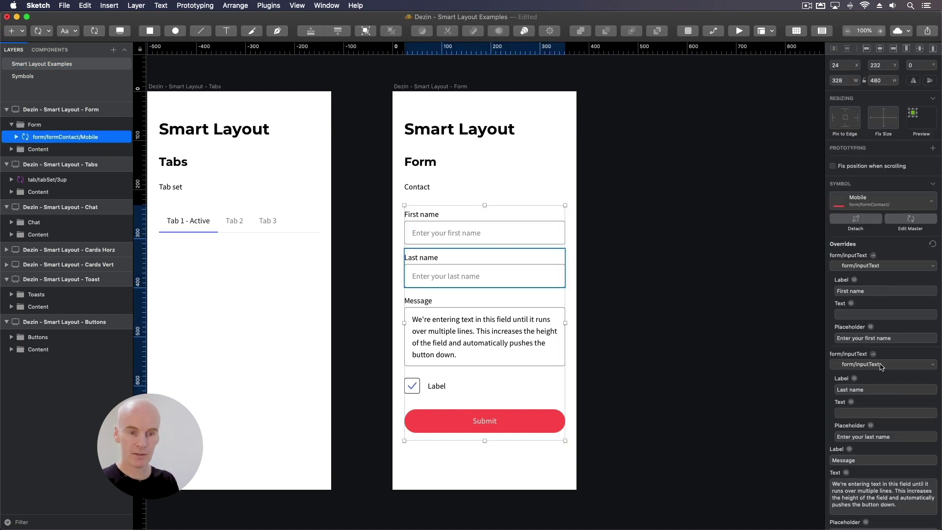
scroll(881, 367, "down", 2)
scroll(882, 366, "down", 1)
left_click_drag(904, 385, 896, 368)
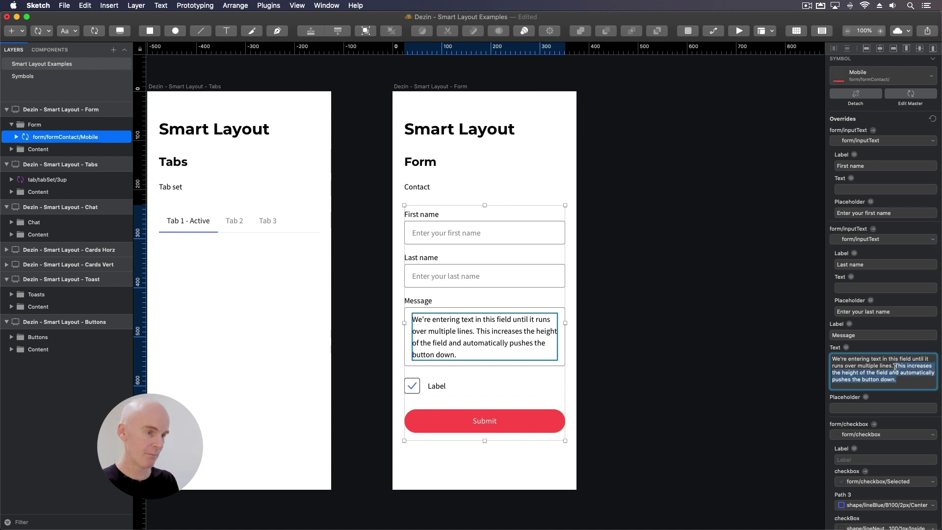
key("BackSpace")
left_click(626, 255)
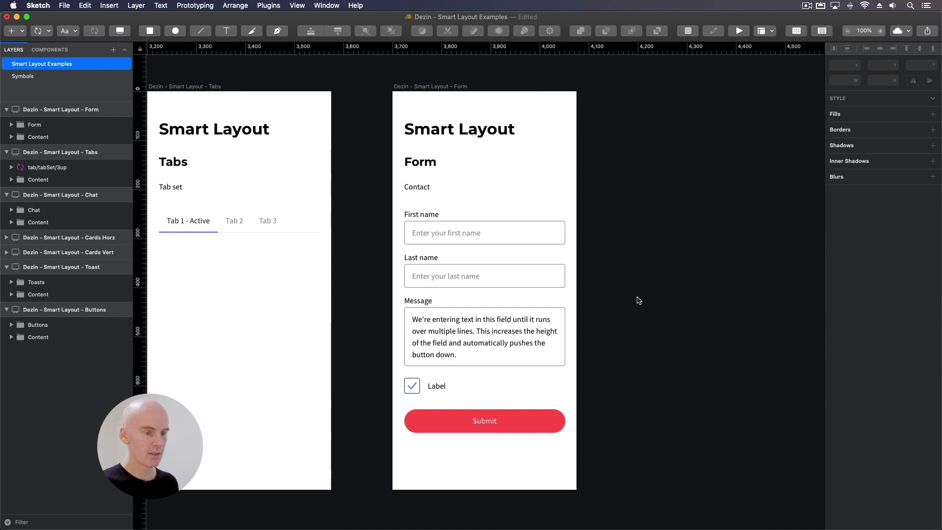
Step: Change the form's checkbox label from 'Label' to 'I accept'
left_click(437, 387)
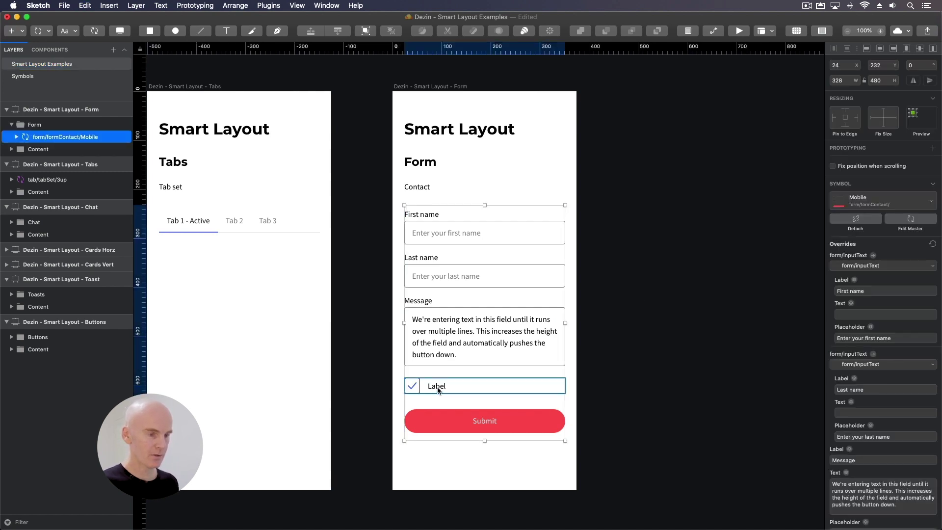
double_click(438, 387)
key("super+a")
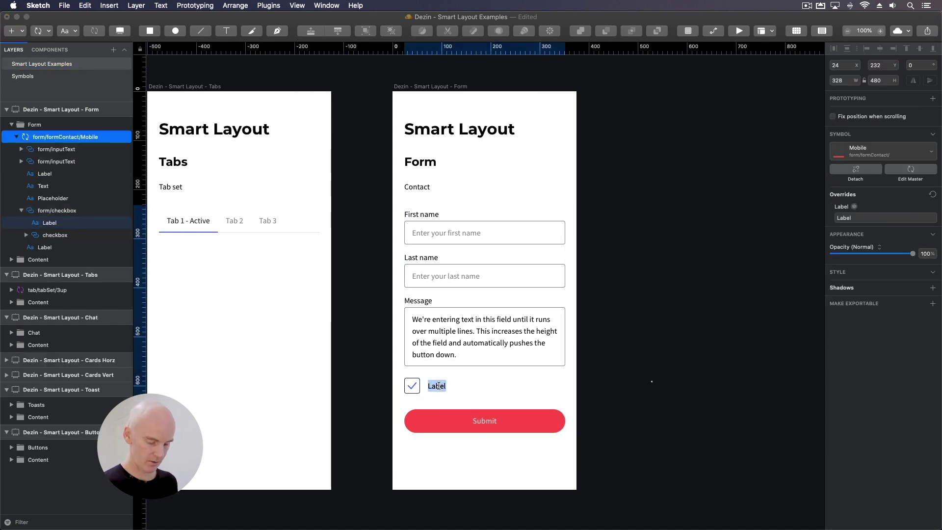
type("I accep")
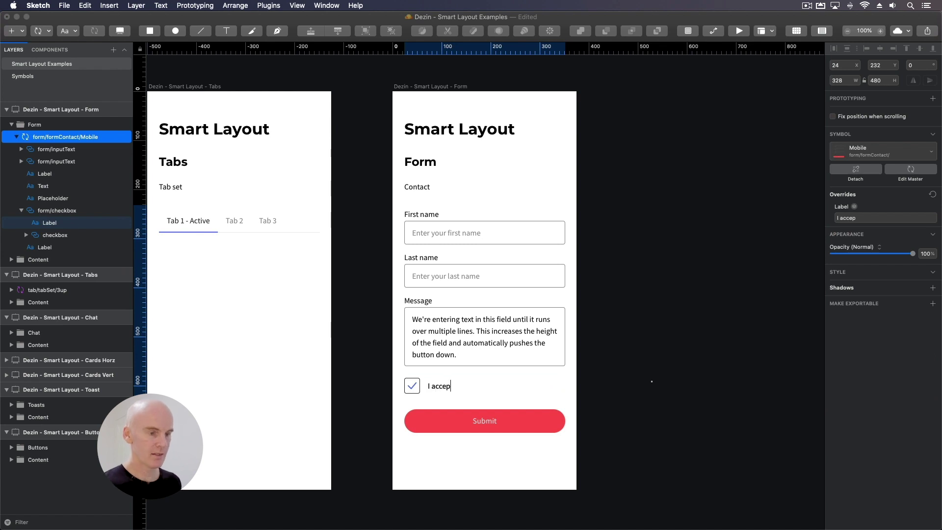
type("t")
left_click(599, 330)
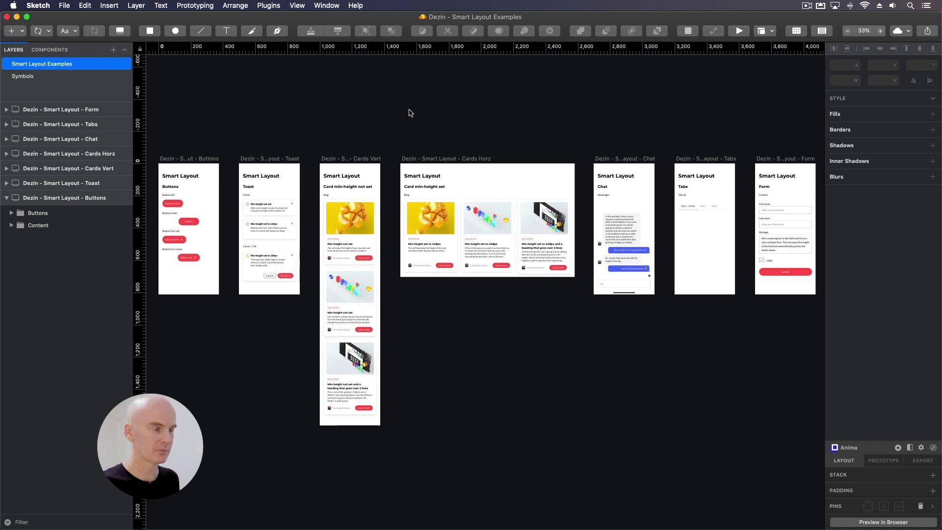
left_click(58, 77)
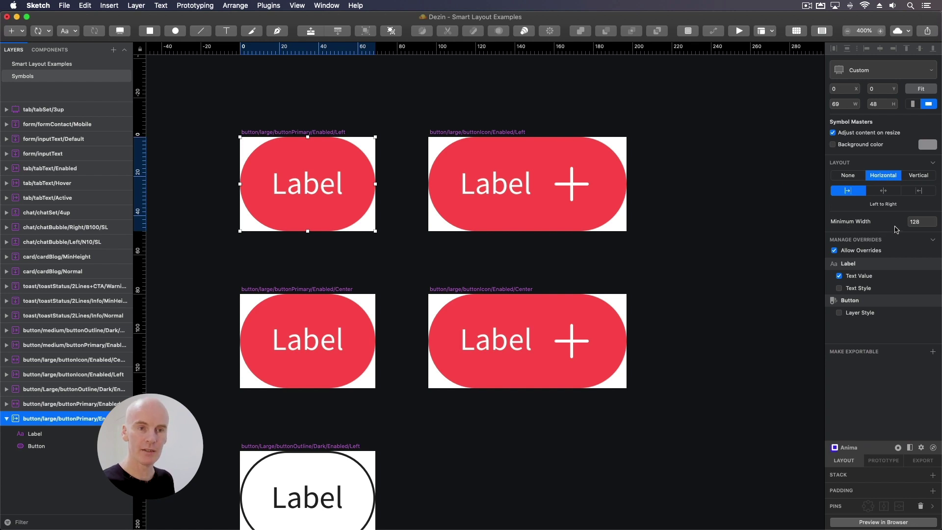
left_click(236, 213)
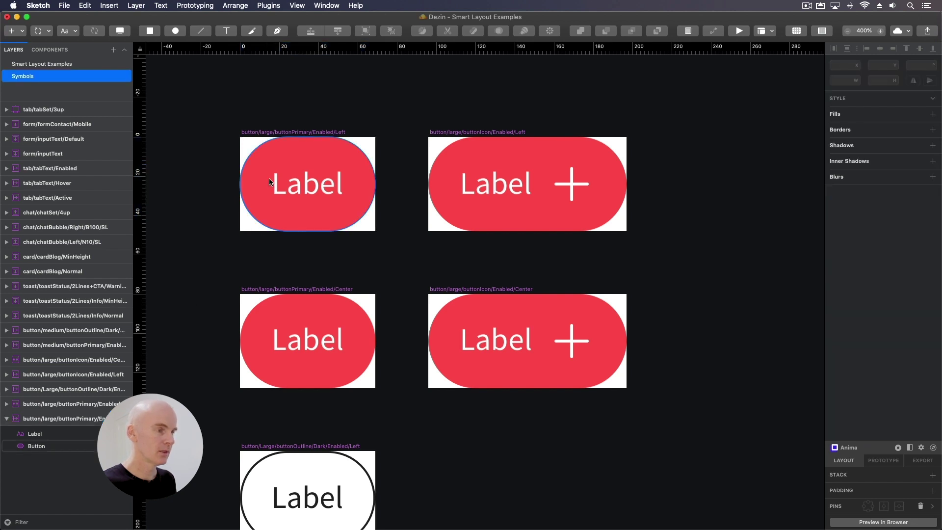
left_click(301, 185)
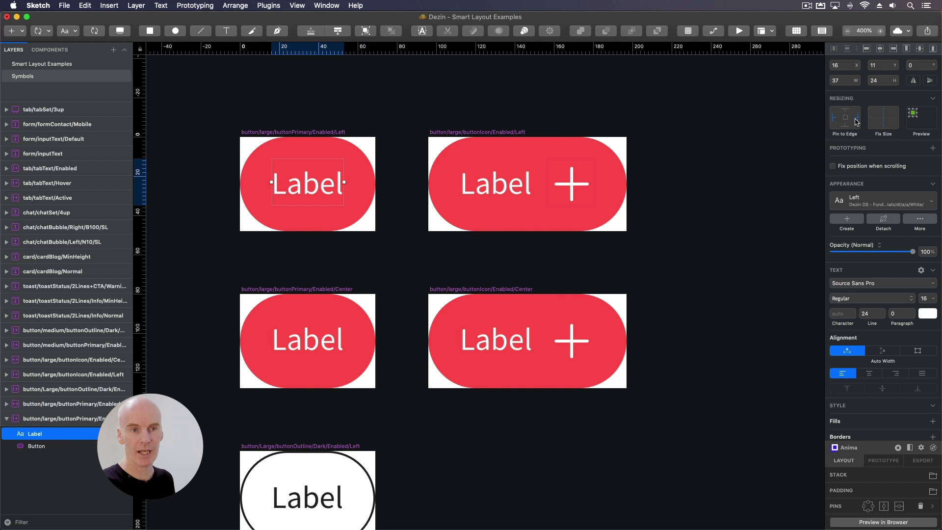
left_click(332, 105)
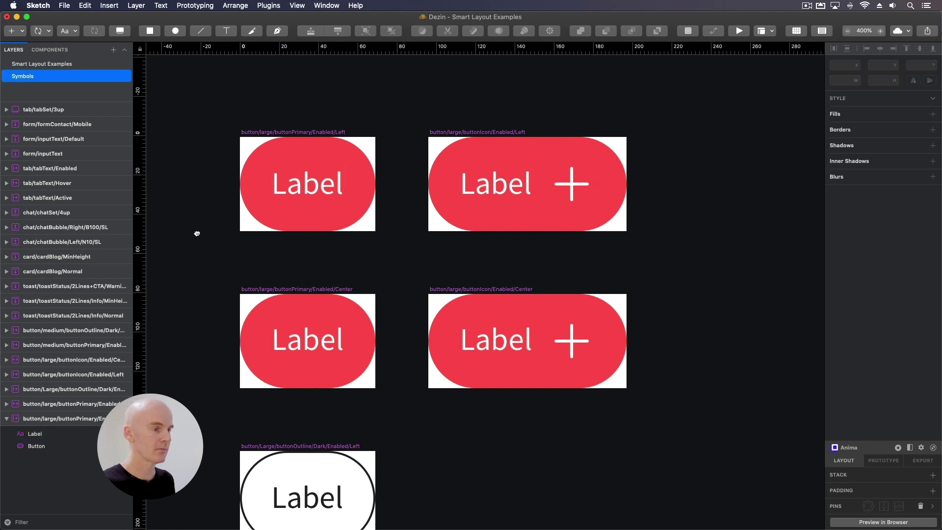
left_click_drag(195, 231, 218, 128)
left_click(336, 216)
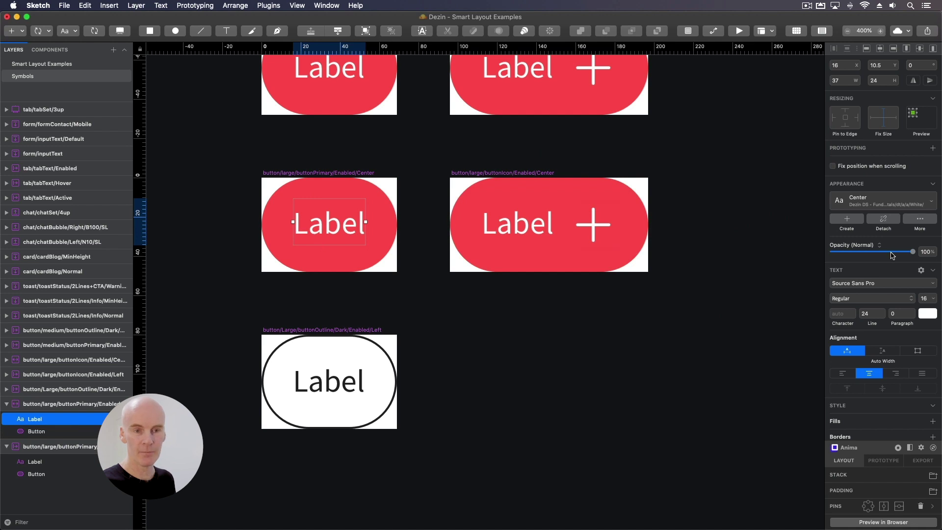
key("Escape")
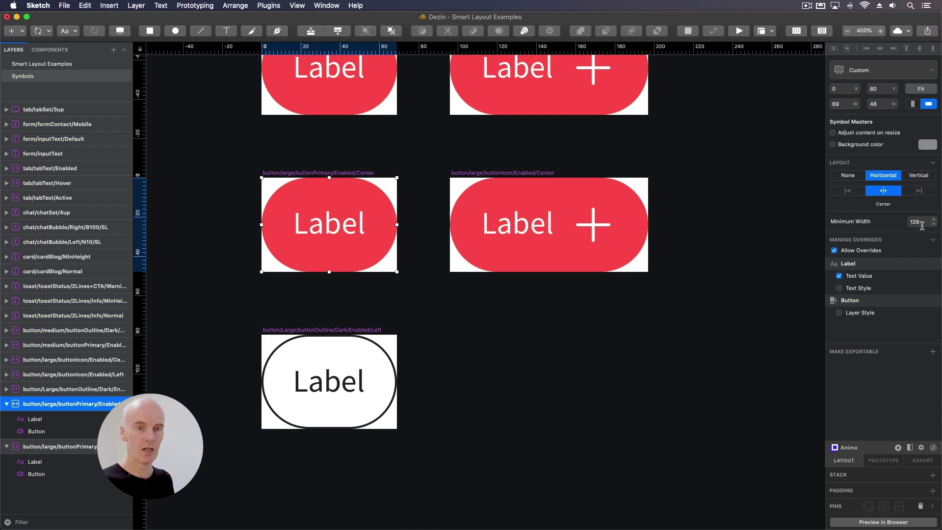
left_click(681, 341)
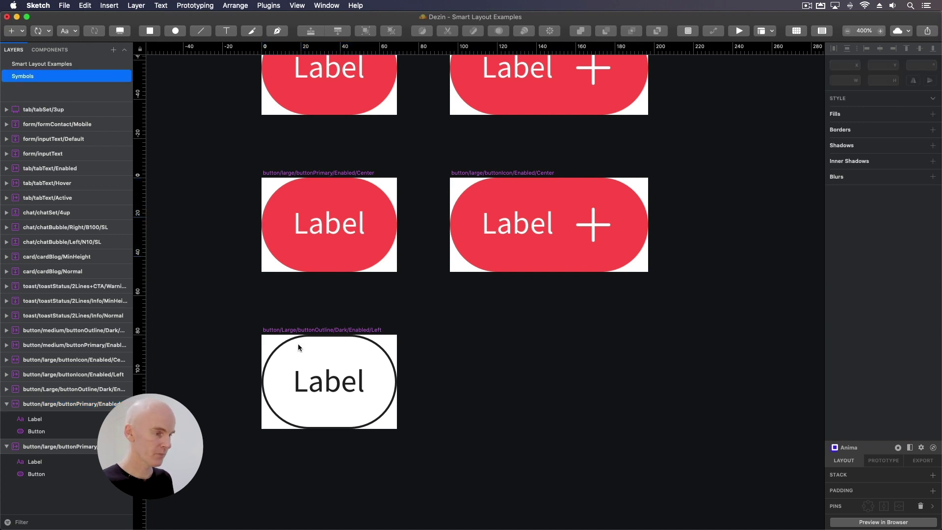
left_click(294, 329)
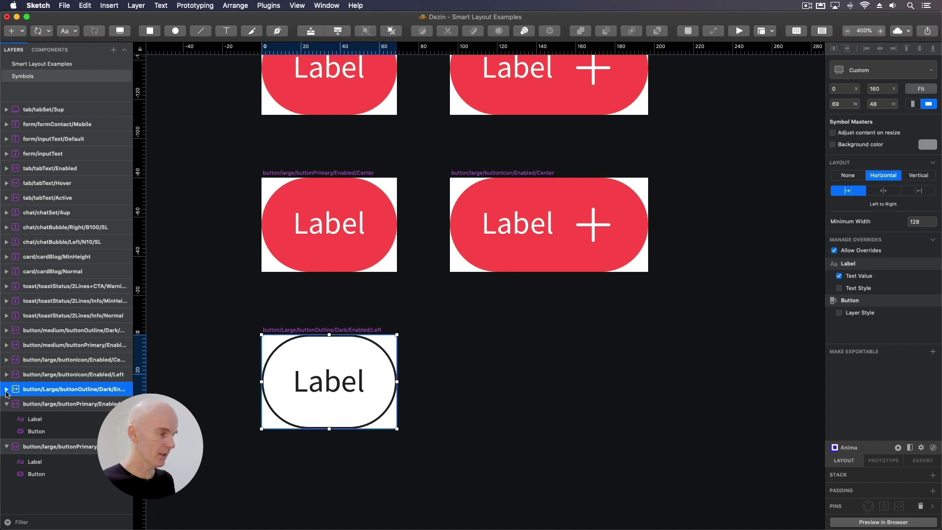
left_click(6, 390)
left_click(34, 404)
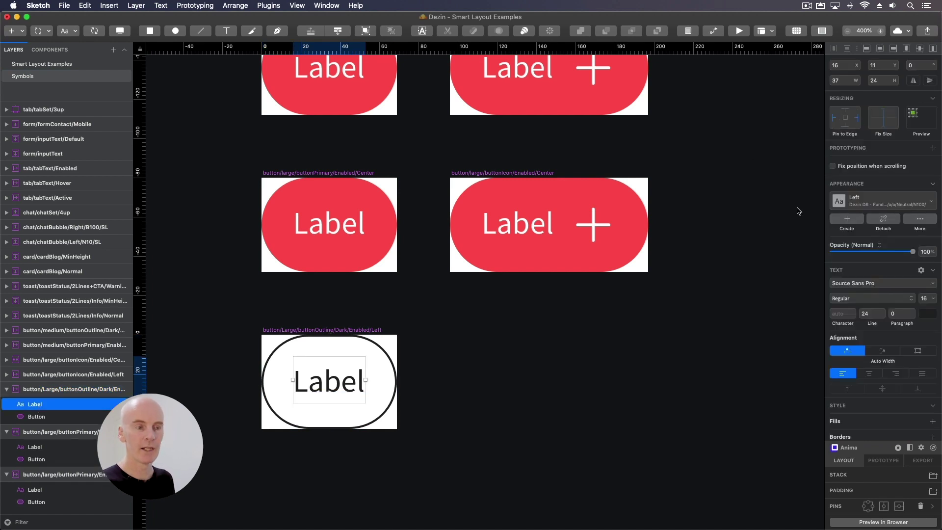
left_click(343, 340)
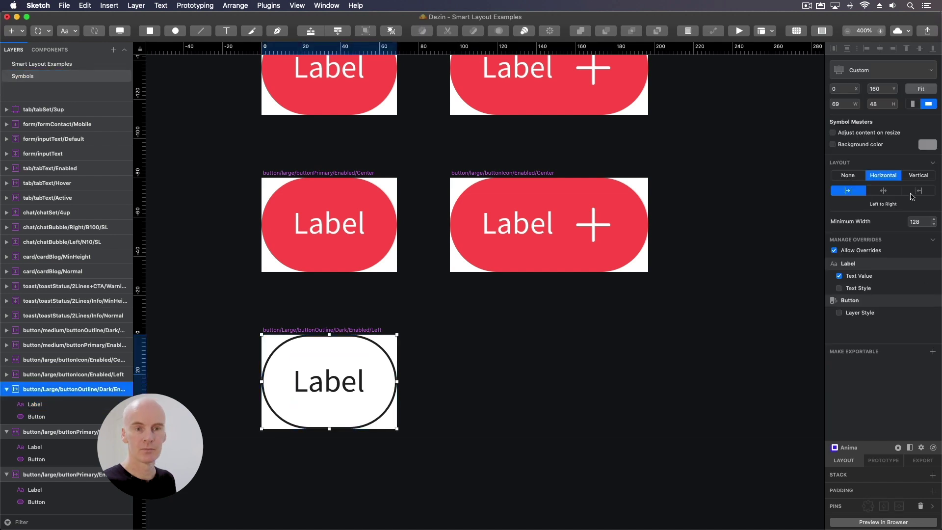
left_click(706, 287)
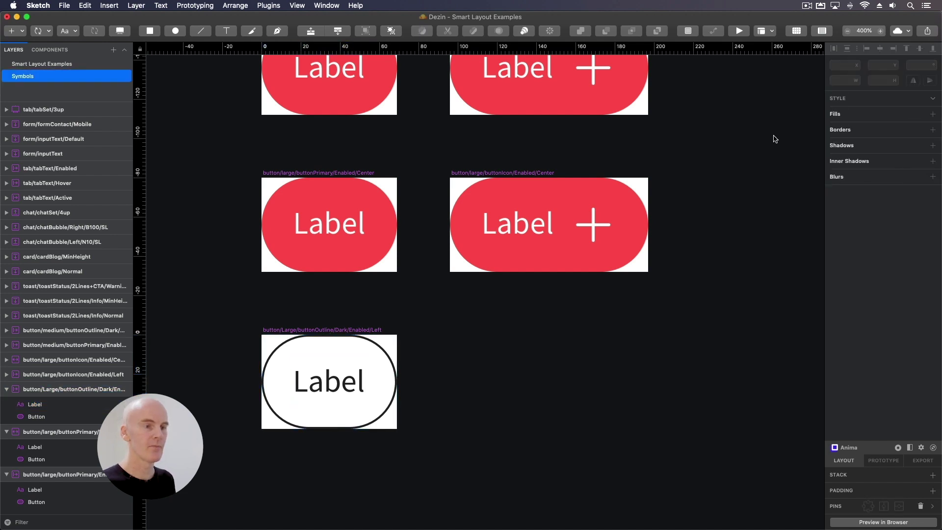
scroll(658, 233, "up", 5)
scroll(658, 233, "right", 3)
left_click(426, 167)
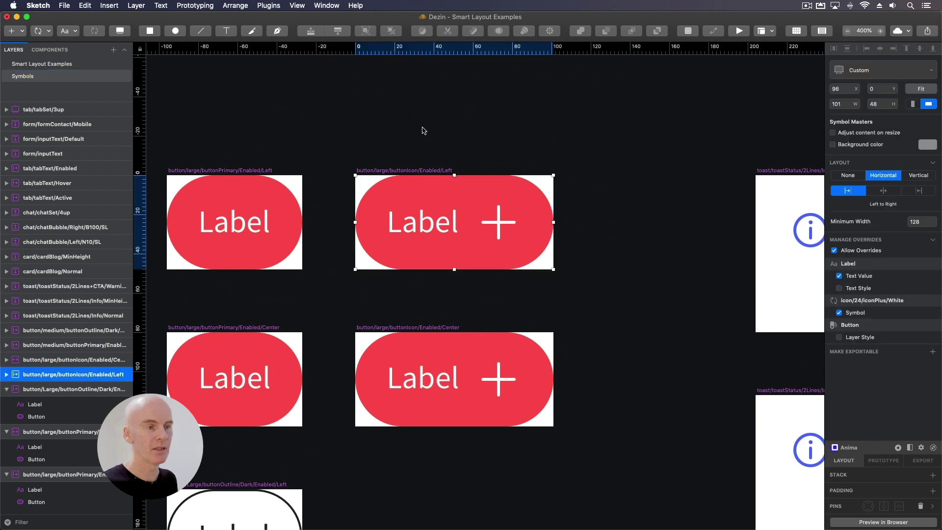
left_click(579, 131)
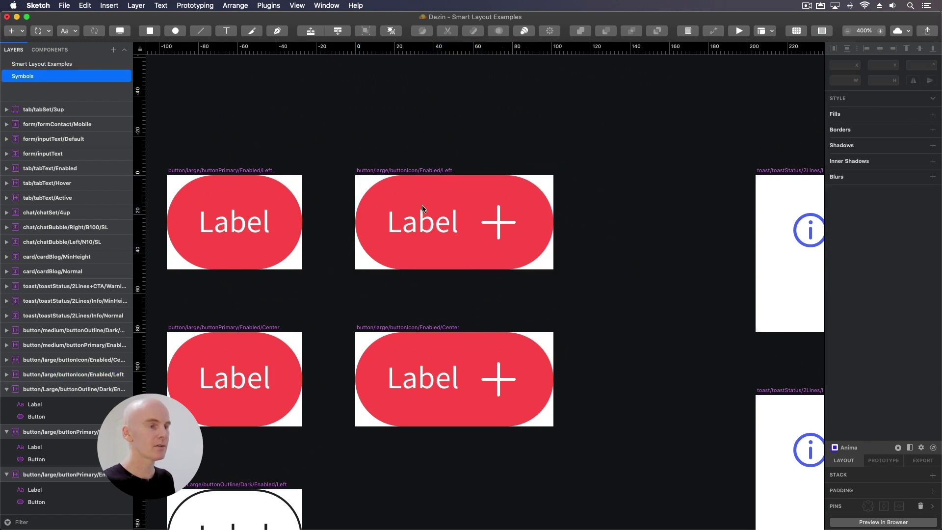
left_click(417, 230)
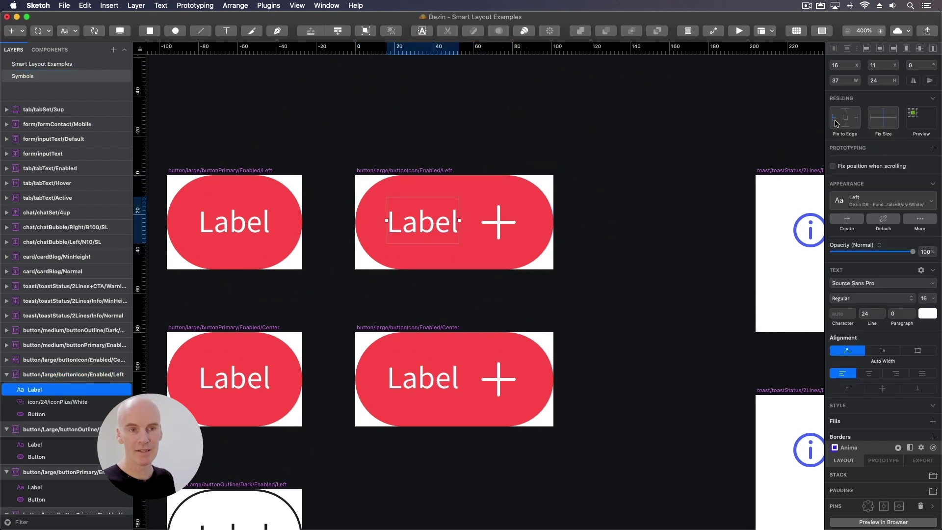
left_click(534, 128)
left_click(499, 222)
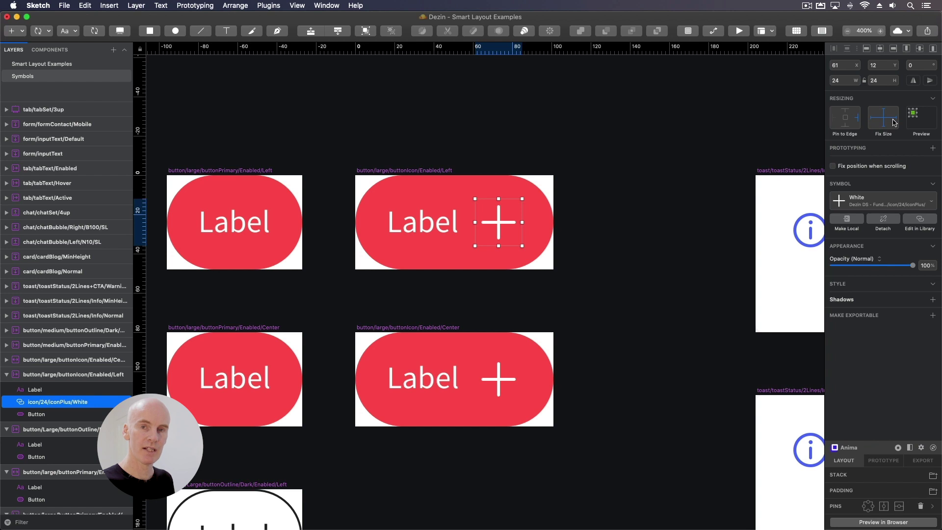
left_click(622, 176)
scroll(659, 221, "down", 3)
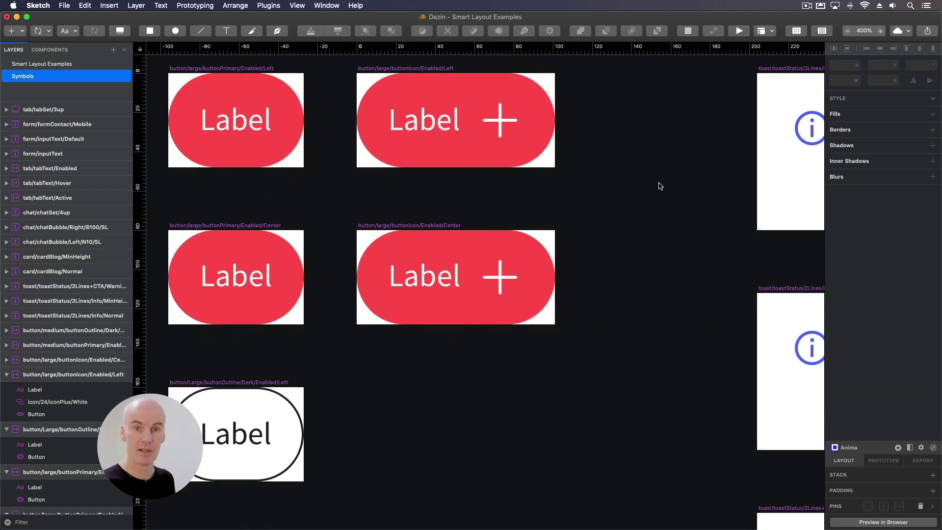
left_click(403, 225)
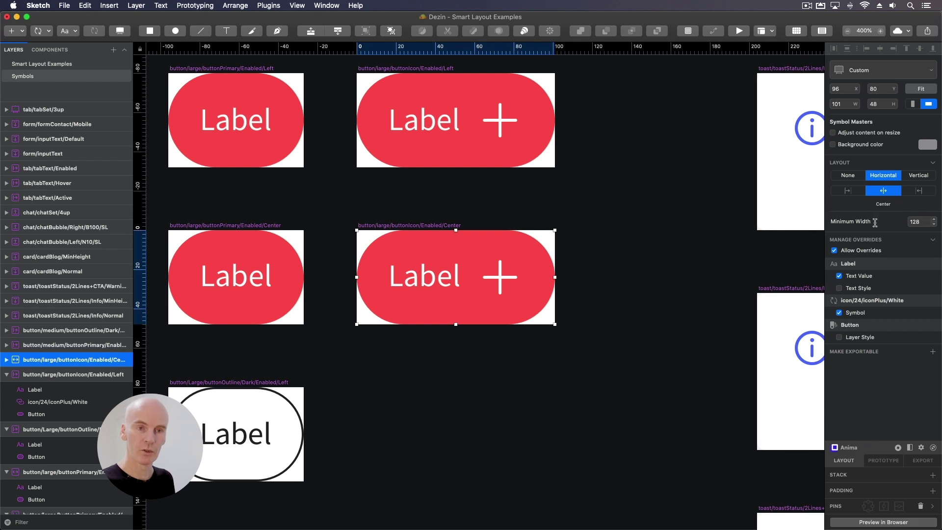
left_click(571, 218)
left_click(437, 277)
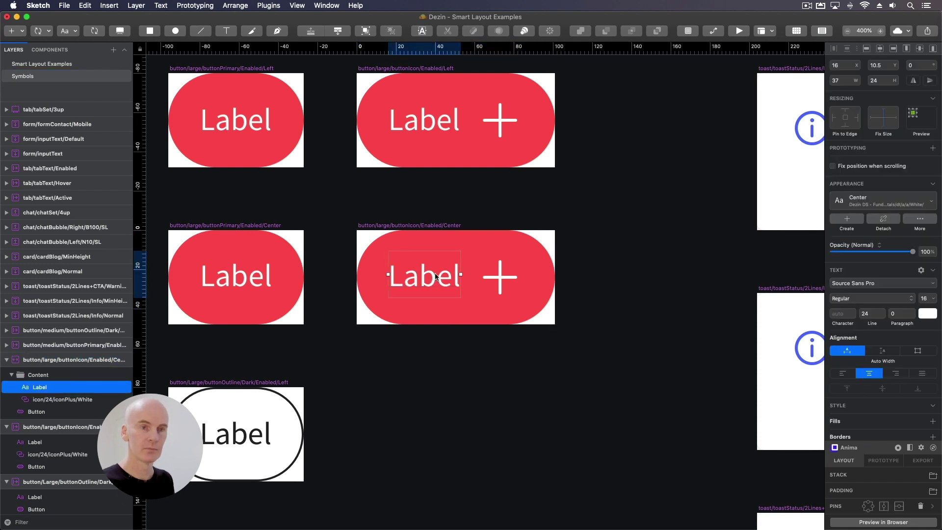
left_click(503, 276)
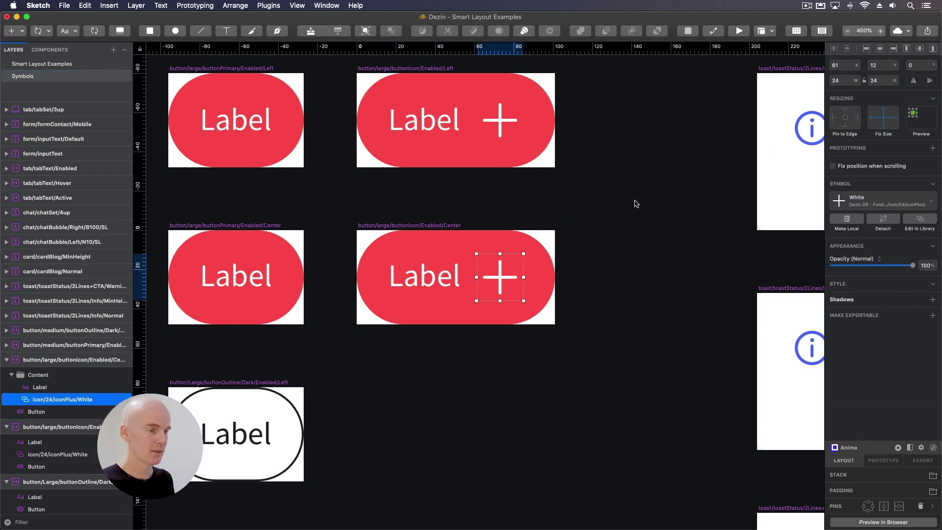
left_click(616, 214)
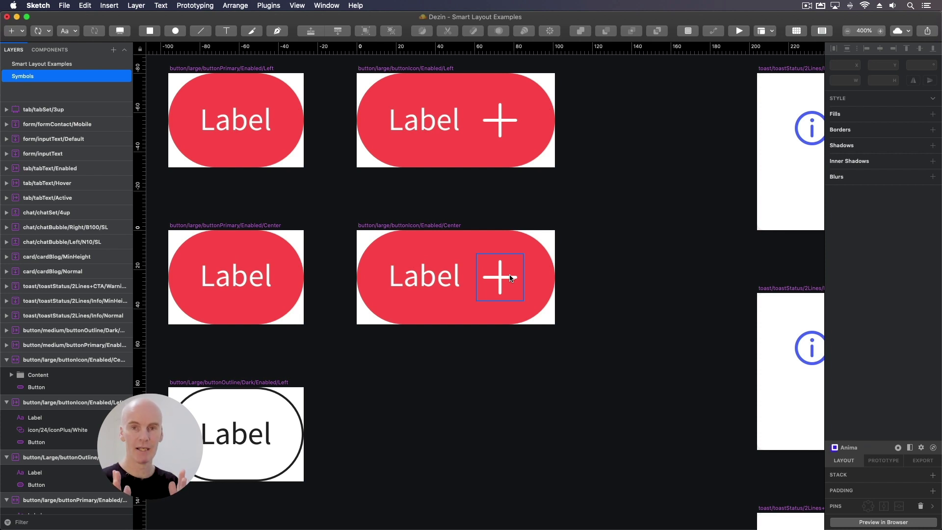
key("super+minus")
scroll(269, 161, "right", 6)
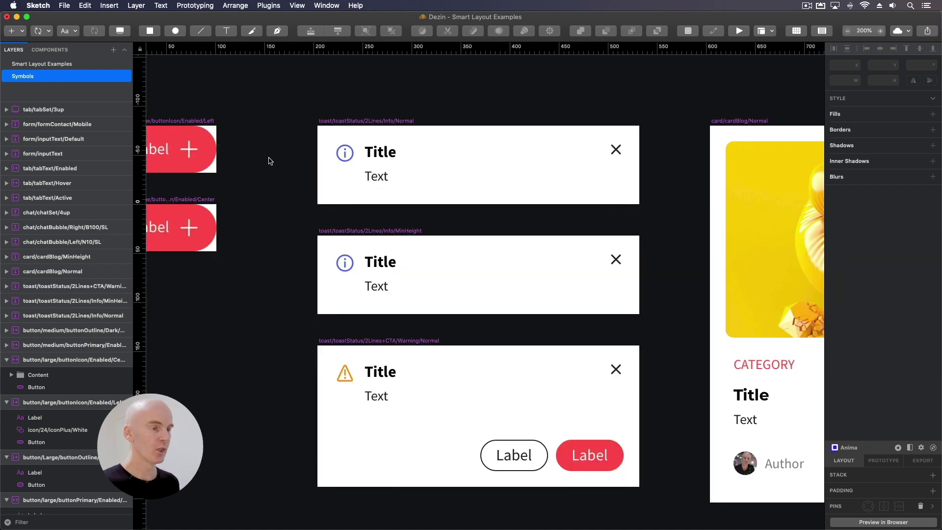
left_click(373, 122)
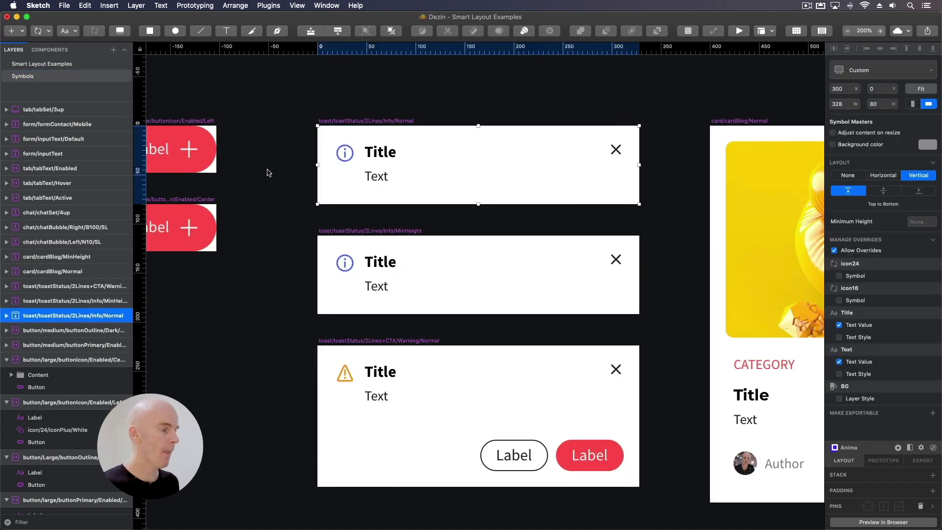
left_click(6, 315)
left_click(50, 333)
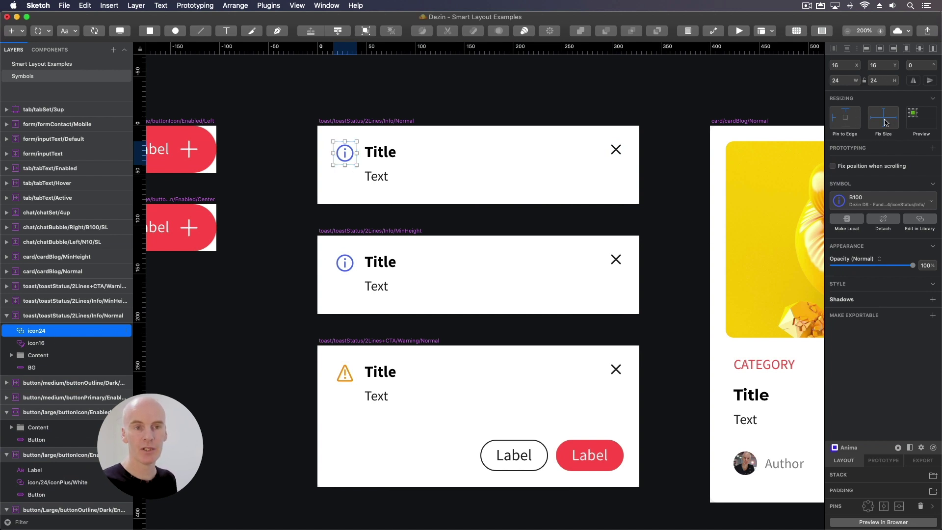
key("Tab")
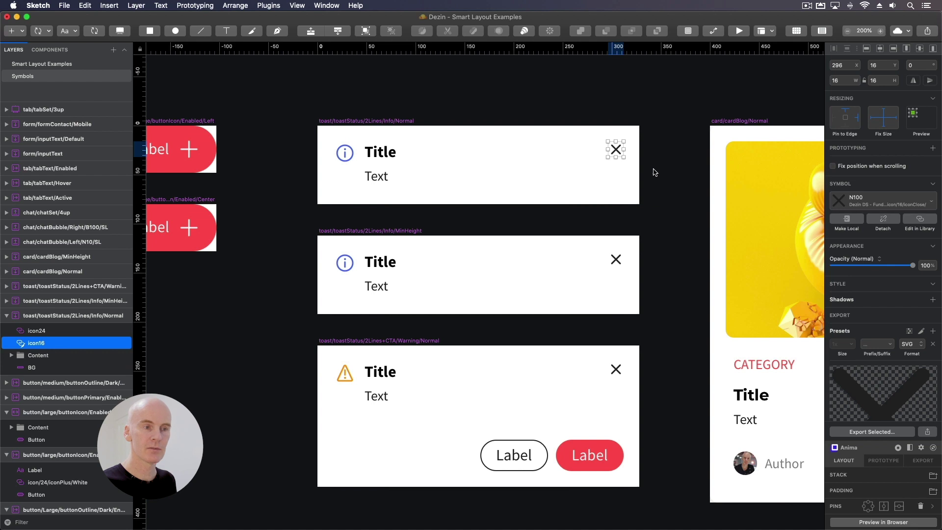
left_click(396, 155)
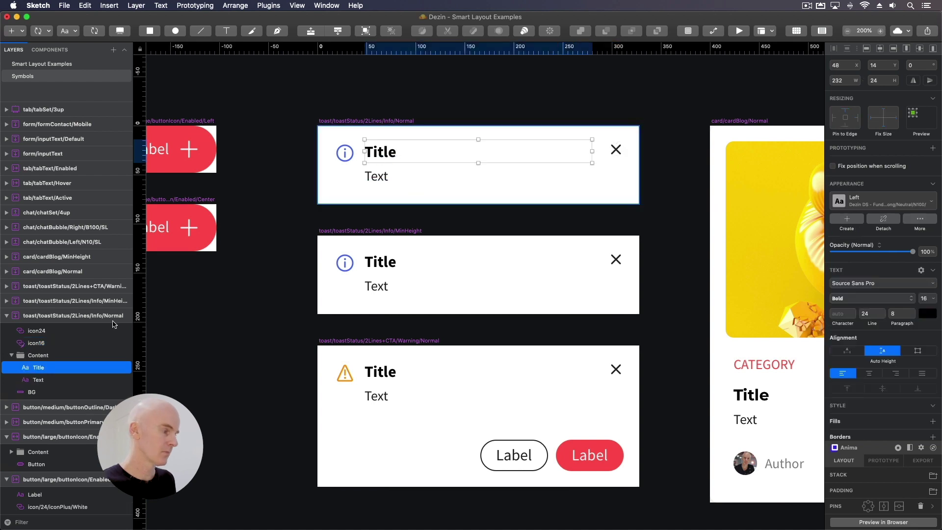
left_click(67, 356)
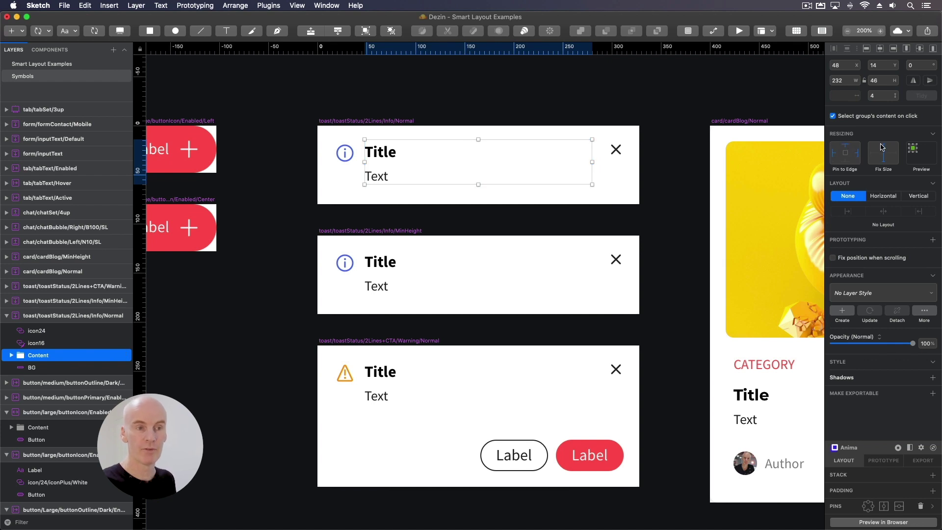
left_click(11, 356)
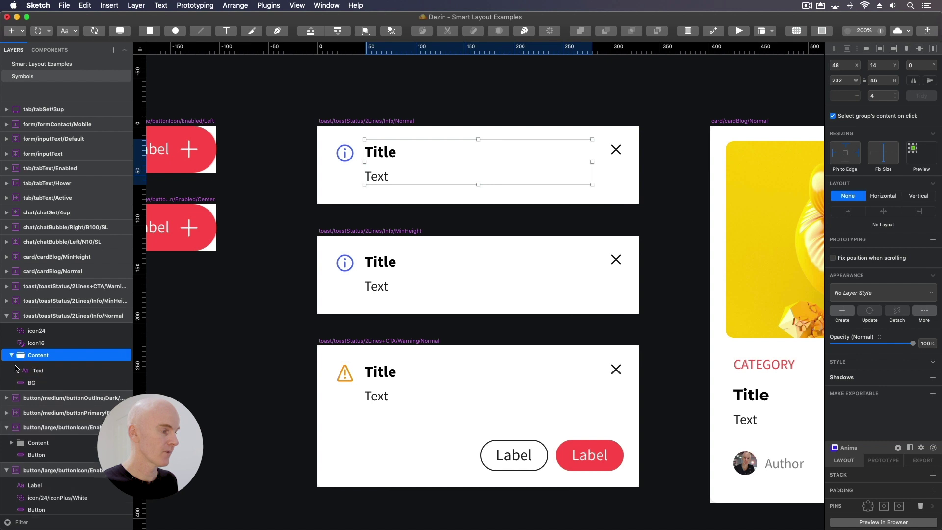
left_click(51, 368)
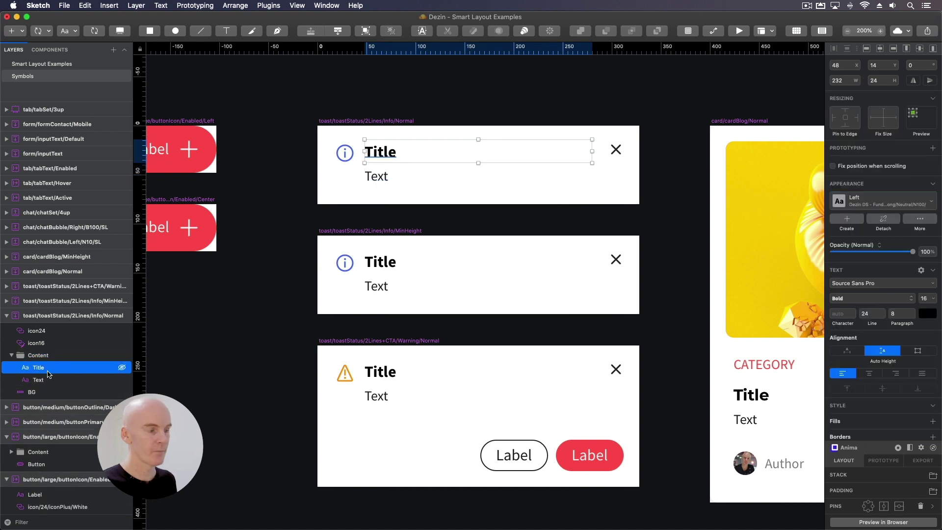
left_click(53, 380)
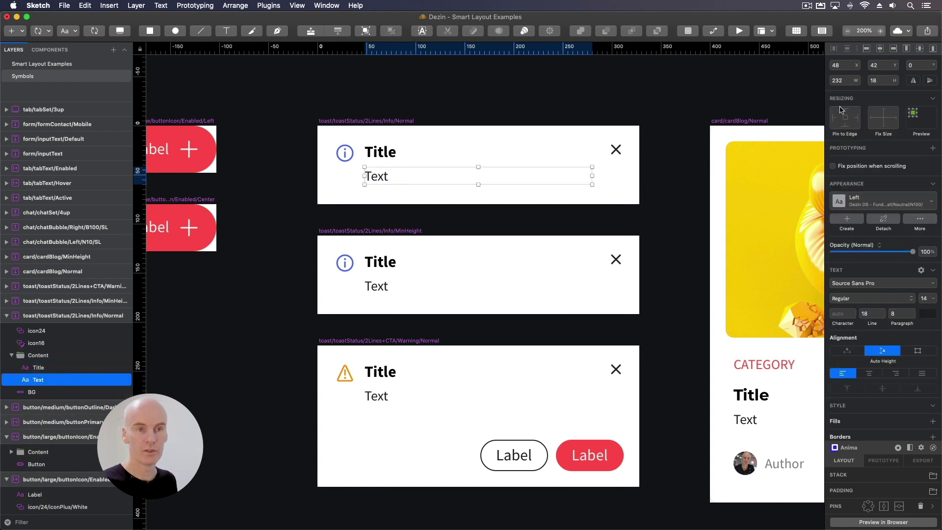
left_click(625, 190)
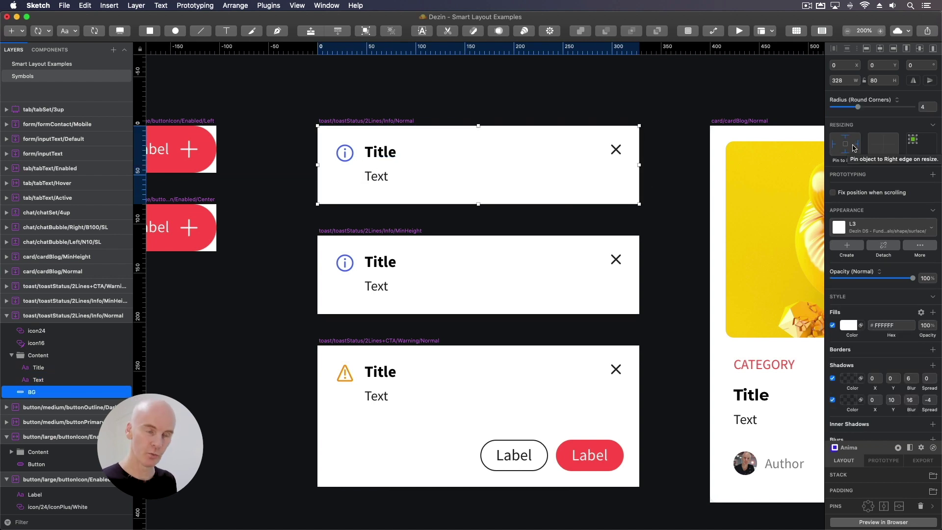
left_click(381, 105)
left_click(369, 121)
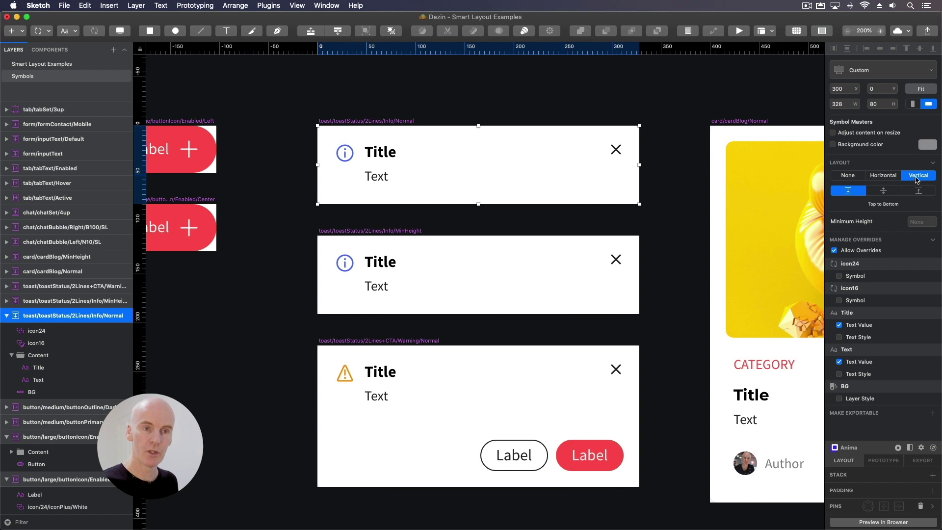
left_click(366, 232)
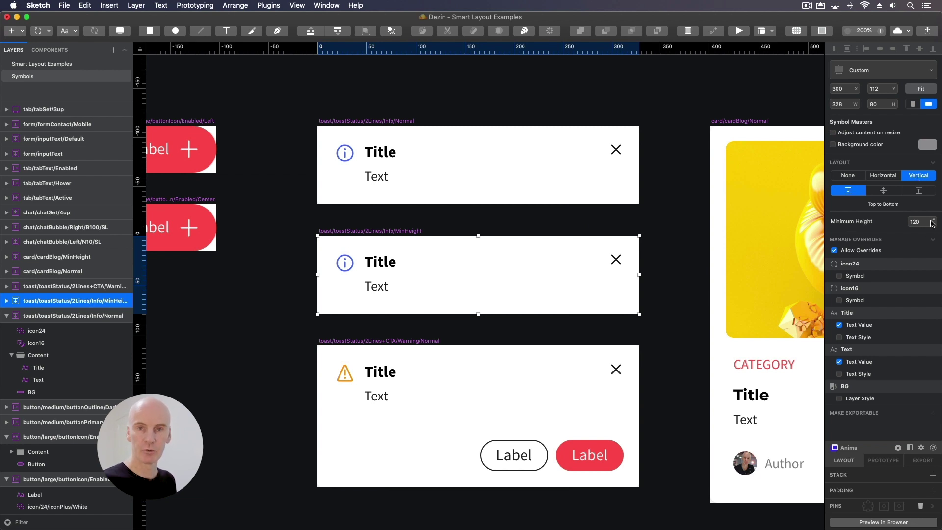
left_click(675, 218)
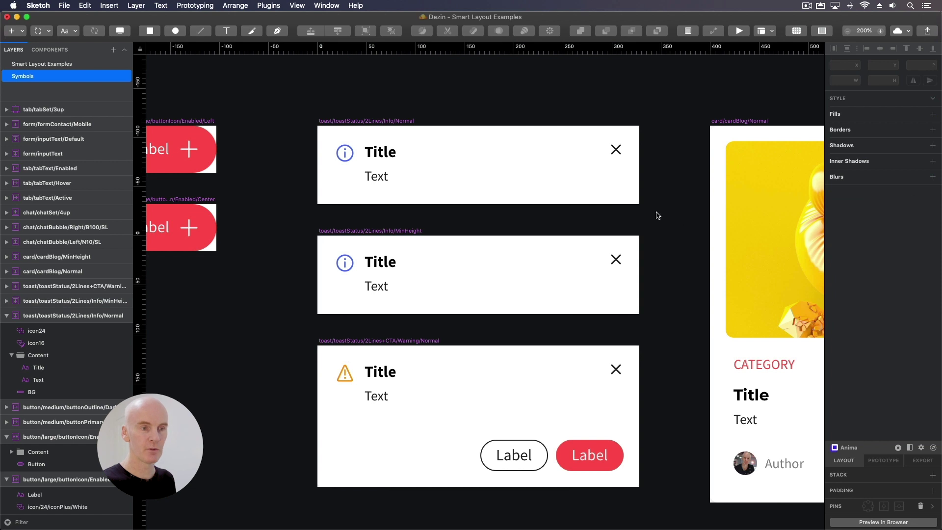
left_click_drag(668, 391, 655, 287)
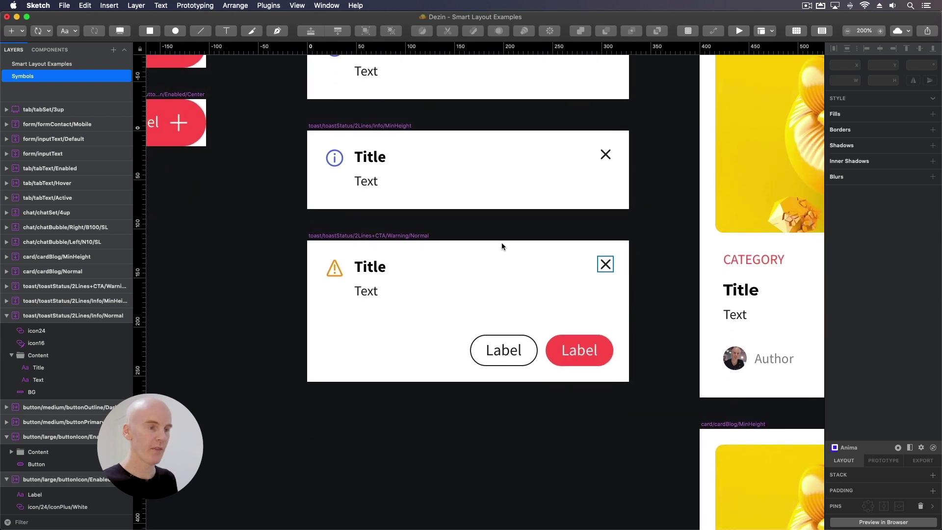
Step: Inspect the warning toast master's icons, Content group and Text layer
left_click(366, 237)
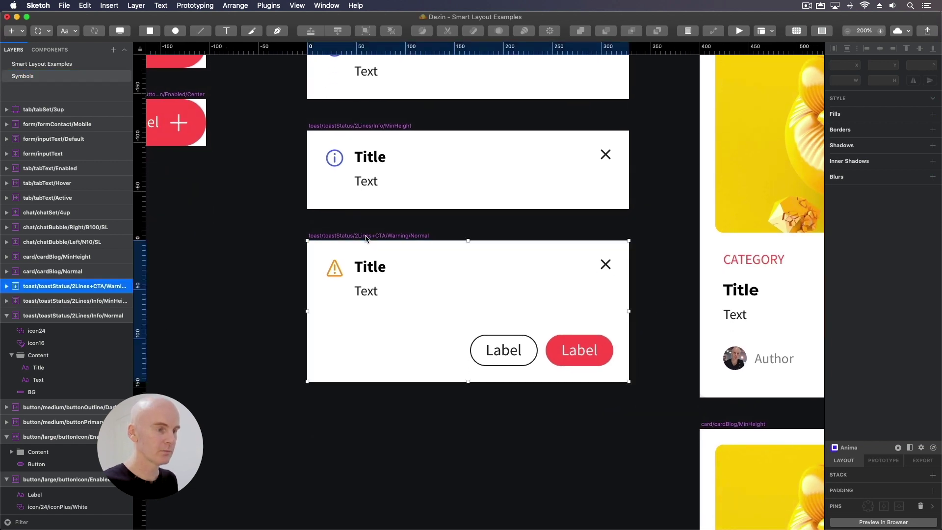
left_click(6, 286)
left_click(36, 300)
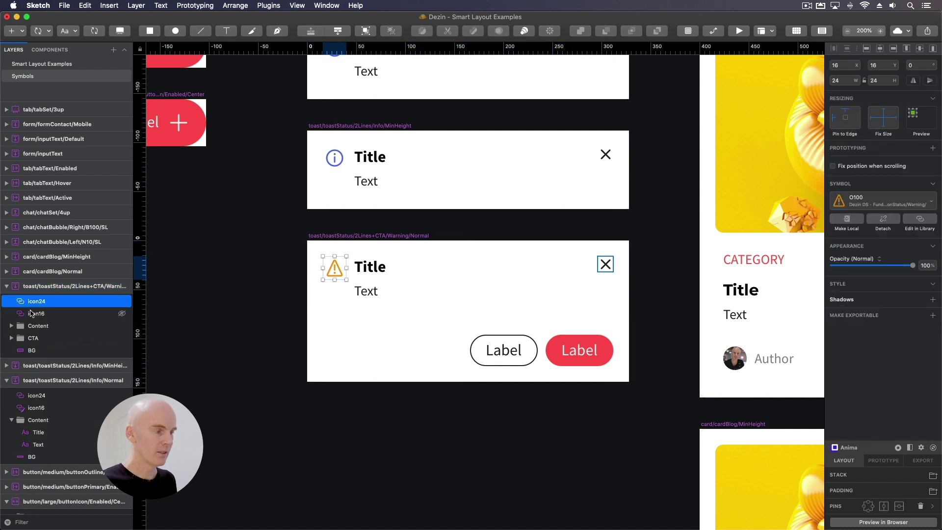
left_click(31, 312)
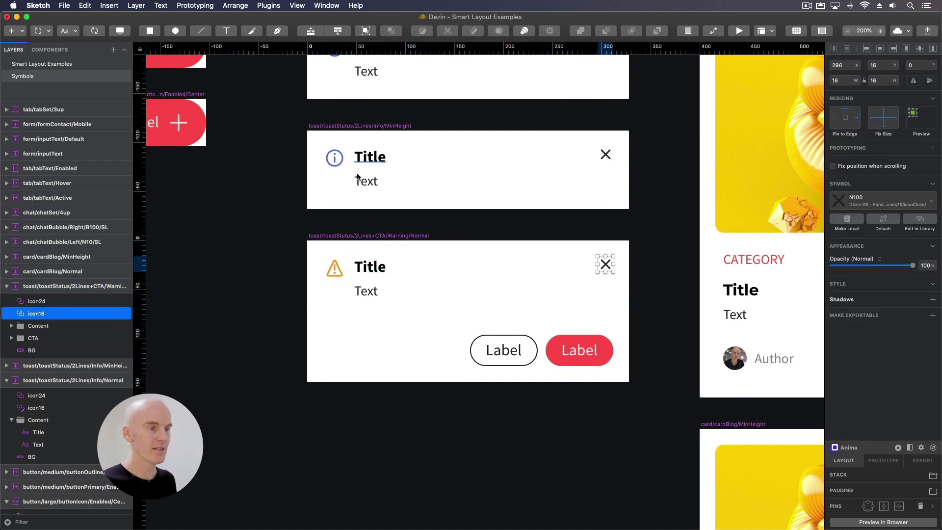
left_click(335, 158)
left_click(37, 301)
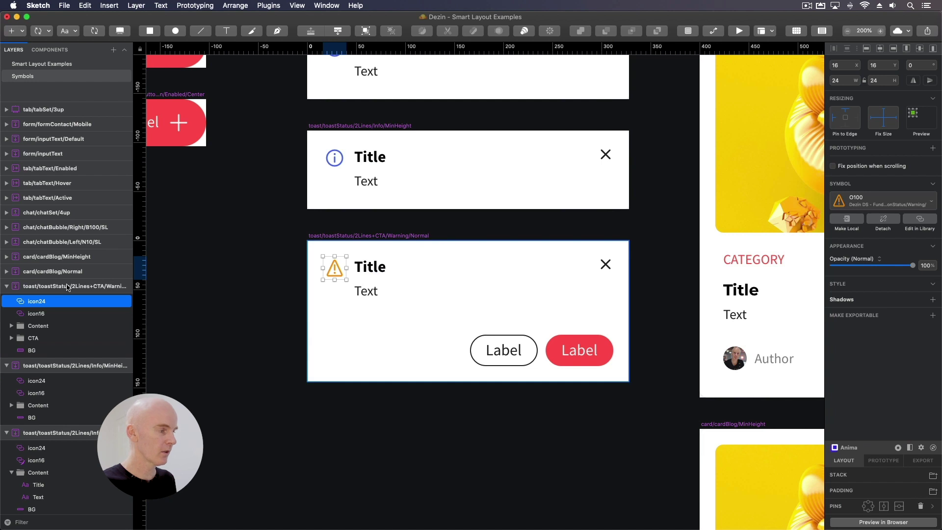
left_click(40, 313)
left_click(43, 325)
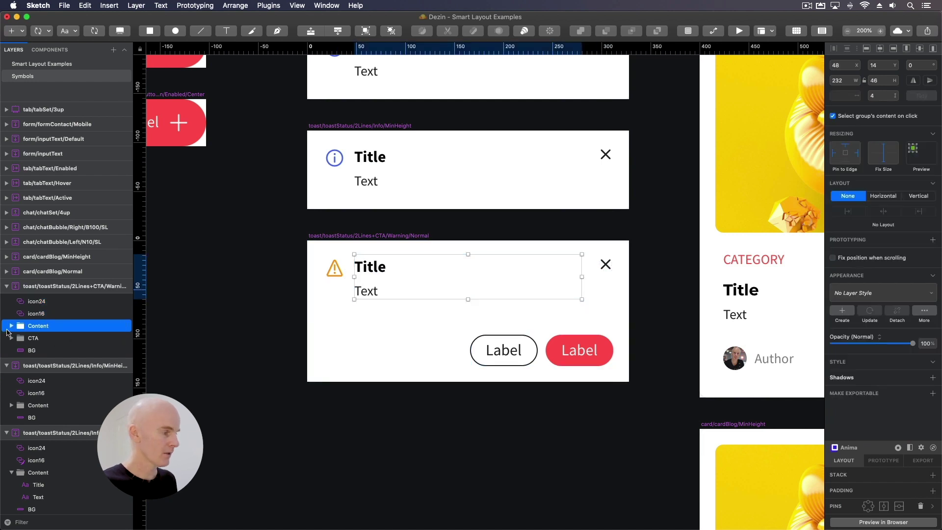
left_click(34, 338)
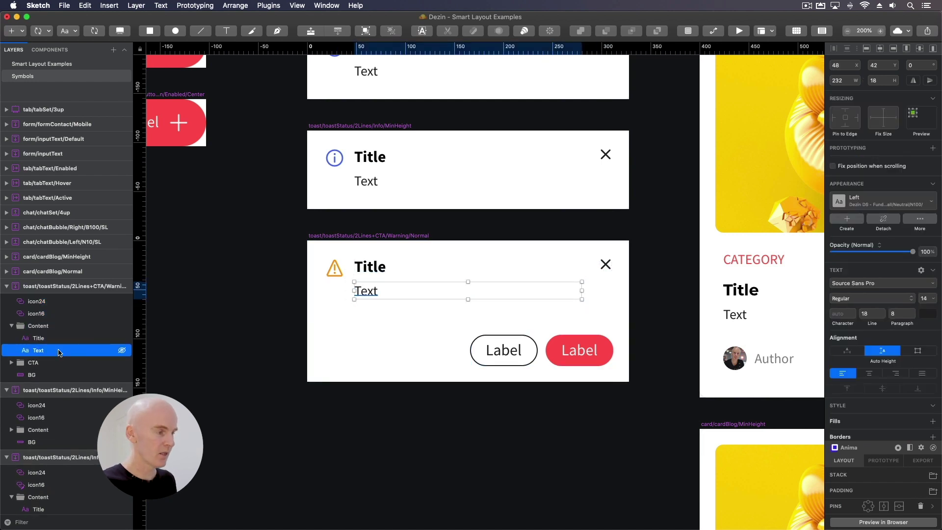
left_click(33, 364)
Step: Inspect the CTA Buttons group's right-to-left layout and its two Label buttons
left_click(12, 326)
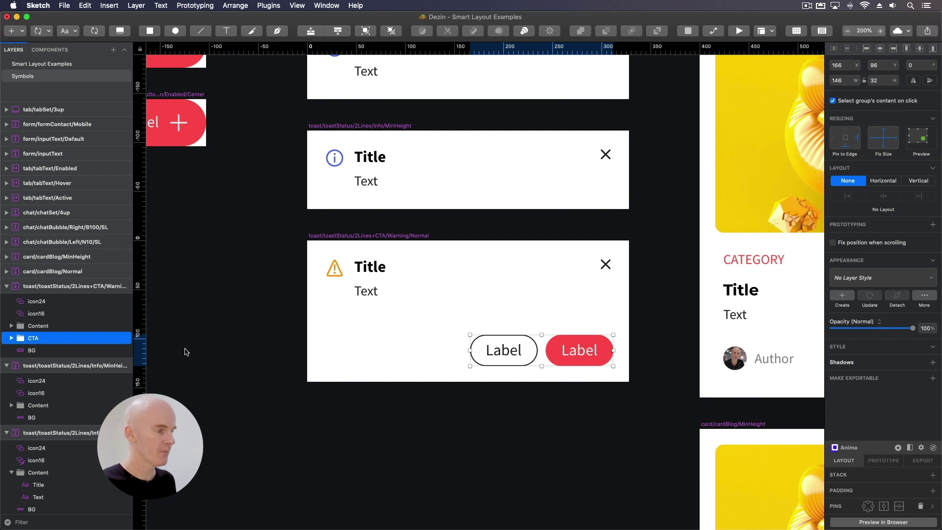
left_click(11, 339)
left_click(42, 352)
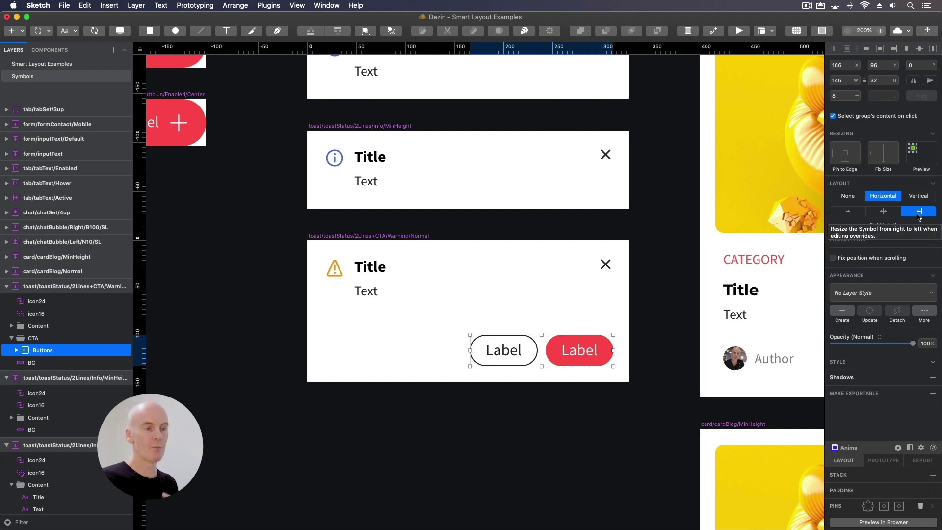
key("Escape")
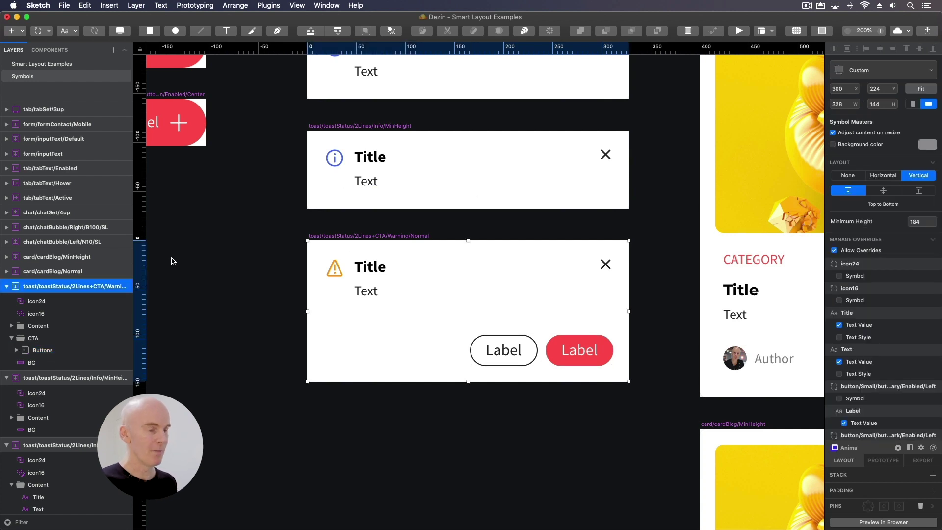
left_click(100, 351)
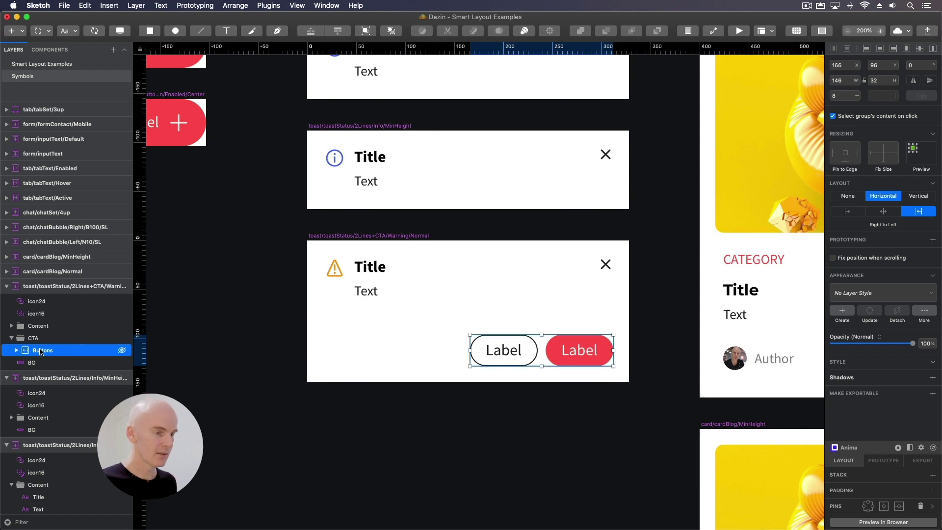
left_click(611, 350)
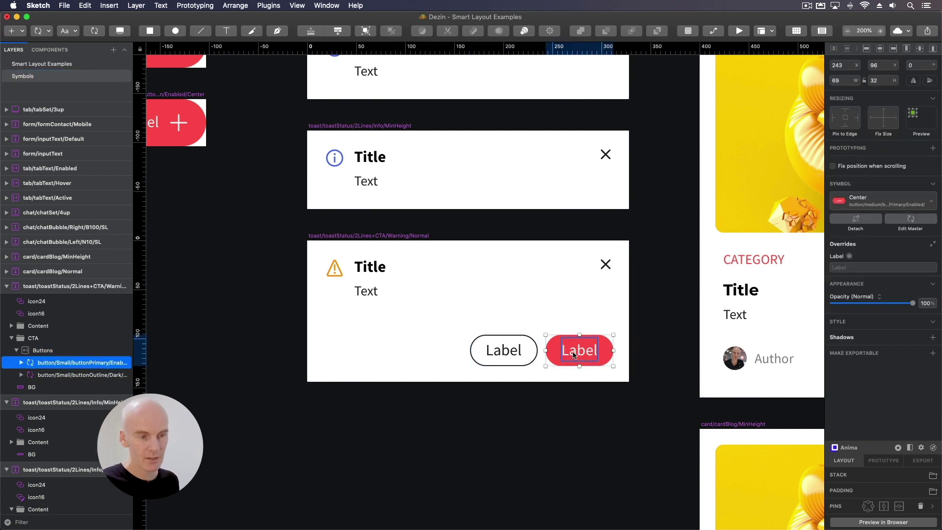
left_click(508, 359)
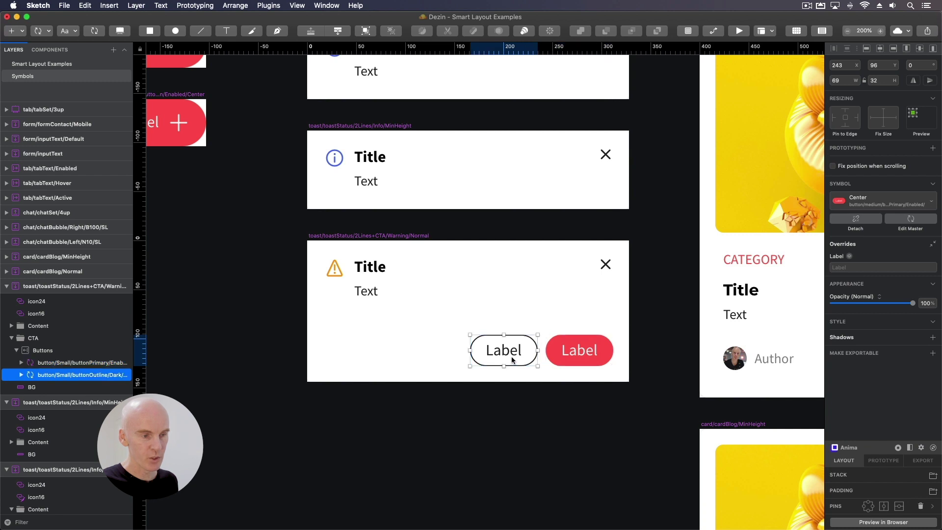
left_click(234, 344)
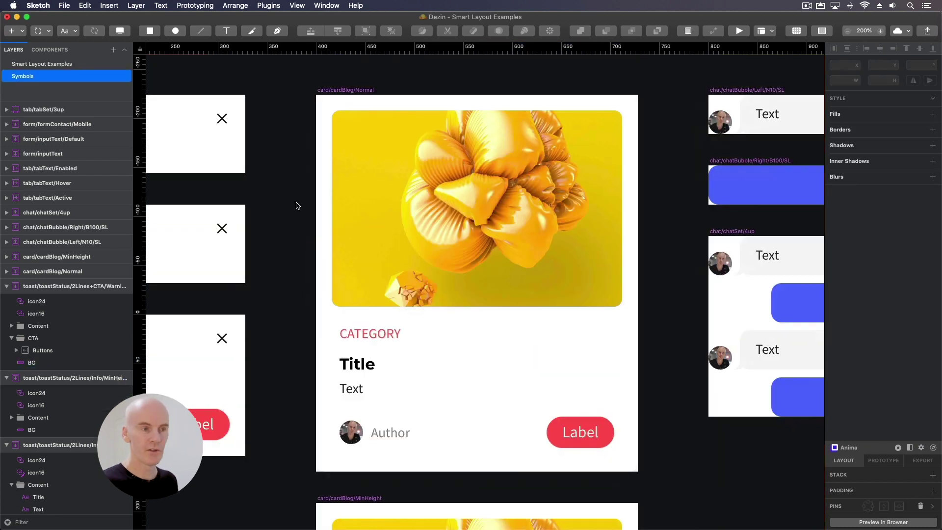
scroll(294, 203, "right", 10)
scroll(295, 204, "up", 2)
left_click(321, 89)
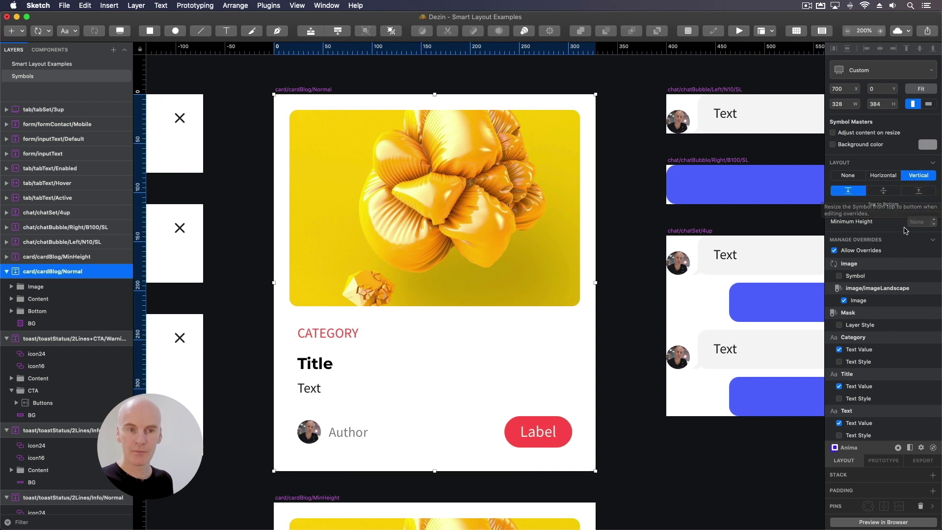
left_click(629, 179)
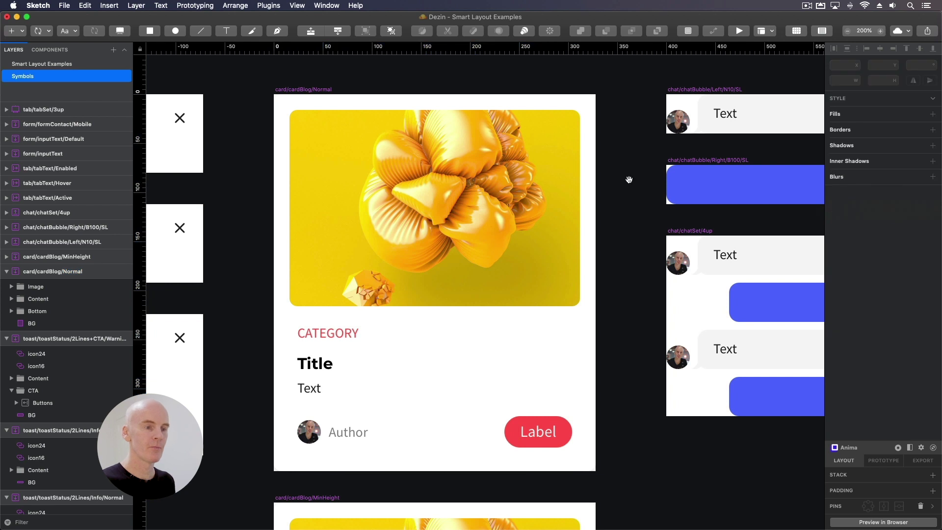
scroll(648, 312, "down", 2)
scroll(686, 122, "down", 3)
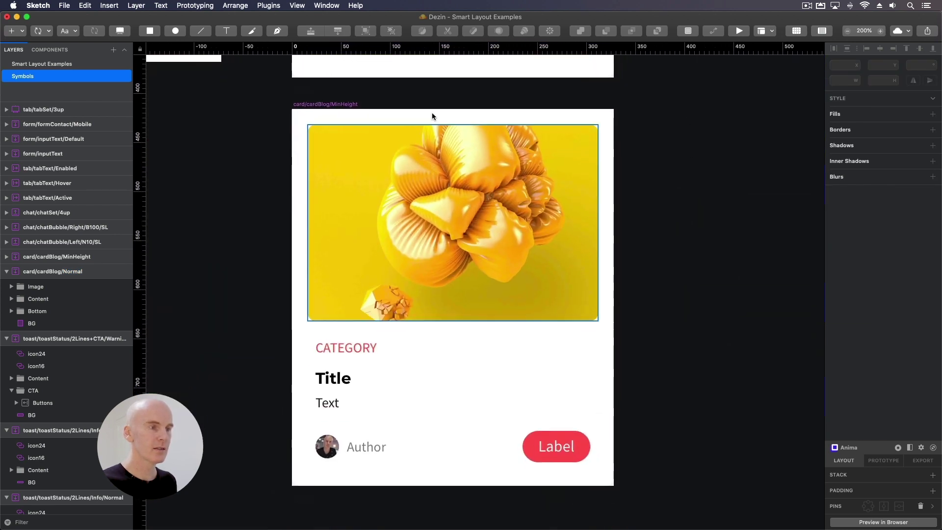
left_click(432, 114)
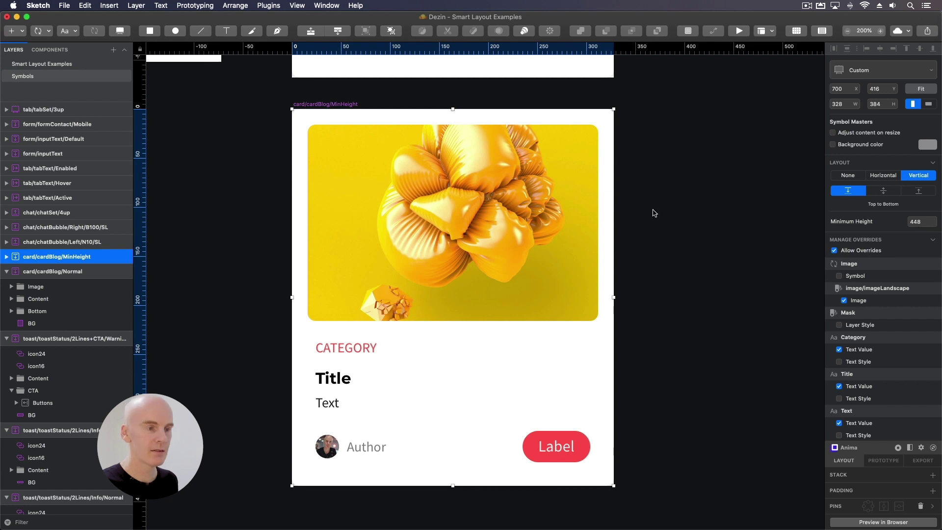
left_click(636, 195)
scroll(664, 303, "up", 5)
left_click_drag(633, 197, 629, 364)
double_click(470, 211)
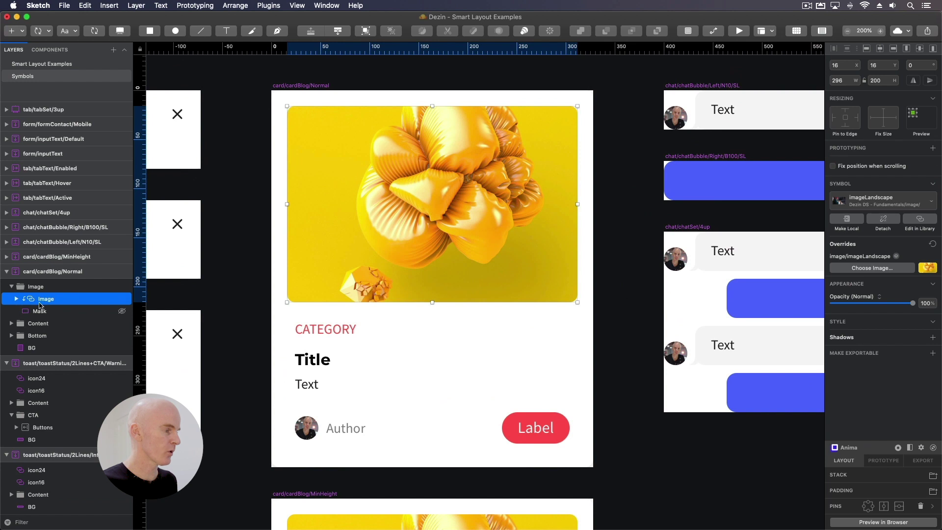
left_click(29, 288)
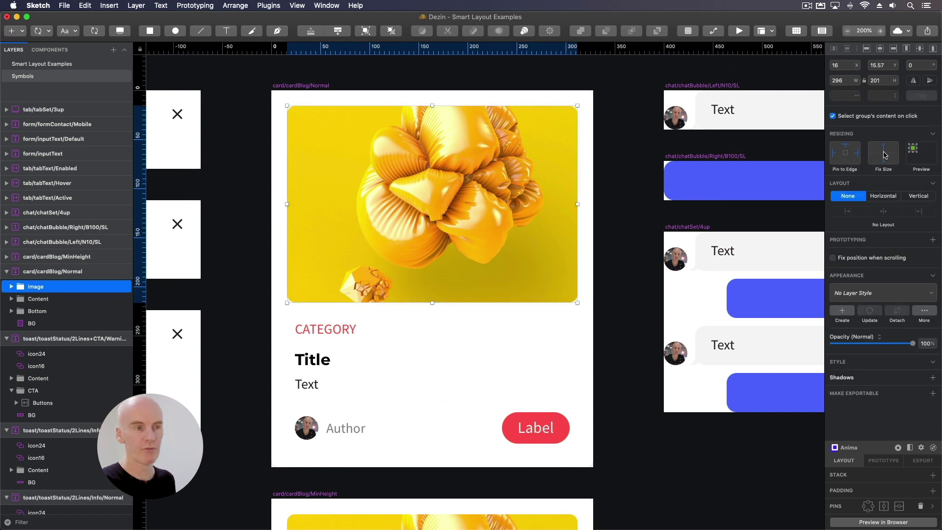
left_click(11, 287)
left_click(46, 299)
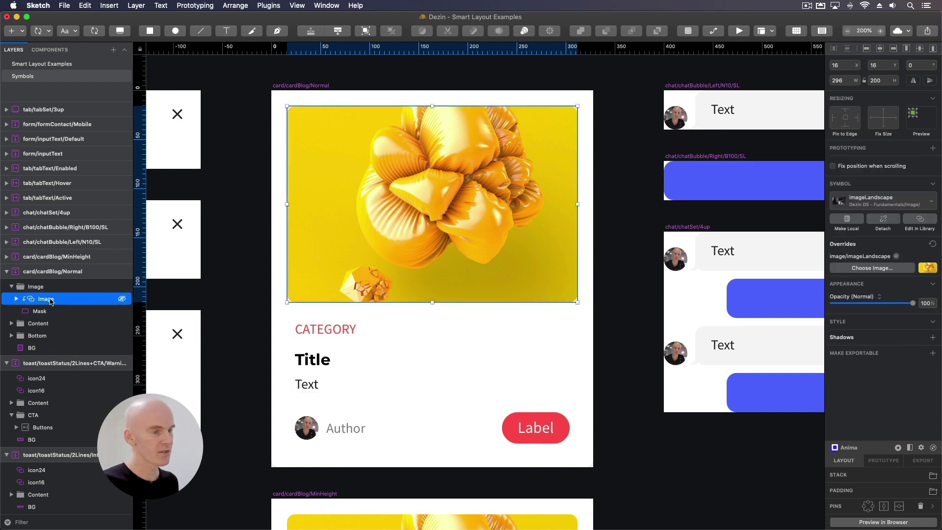
mouse_move(578, 205)
left_mouse_down()
mouse_move(417, 205)
mouse_move(578, 205)
left_mouse_up()
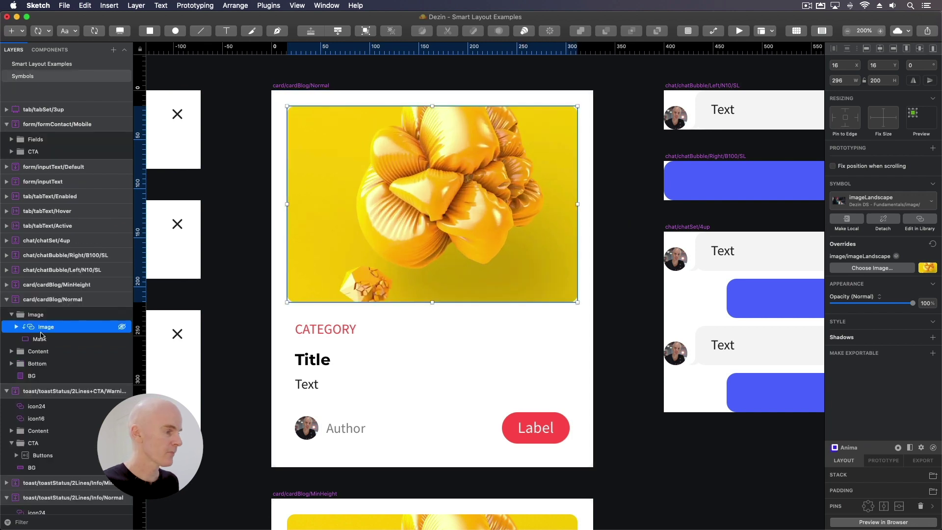
left_click(42, 338)
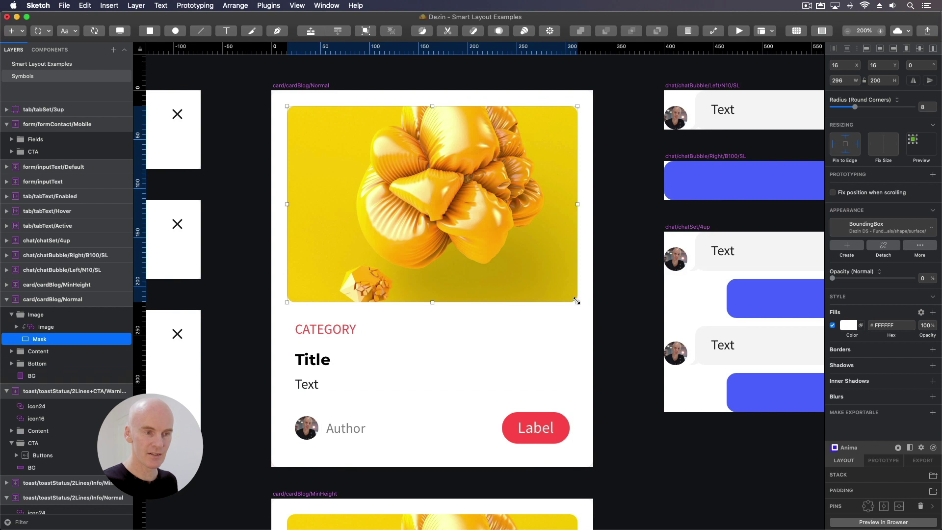
left_click(635, 268)
left_click(321, 329)
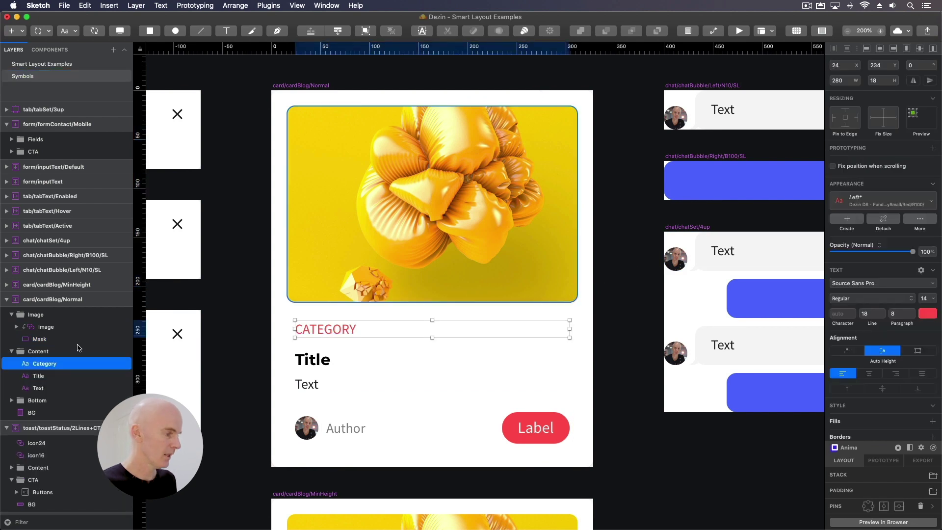
left_click(45, 352)
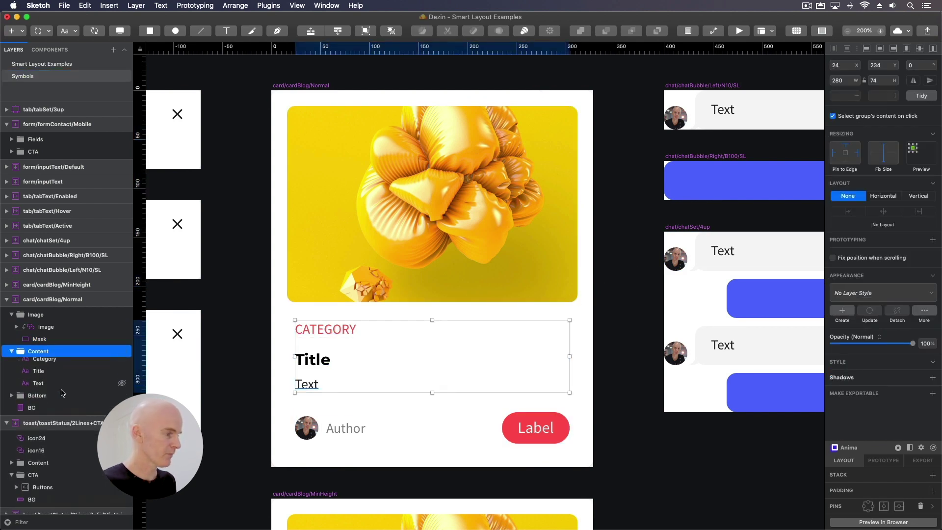
left_click(51, 376)
left_click(49, 364)
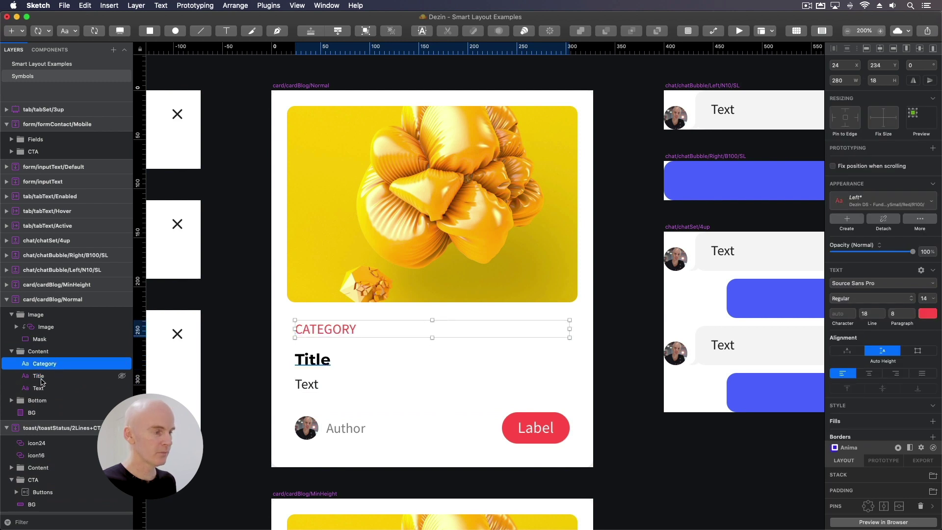
left_click(41, 377)
left_click(47, 388)
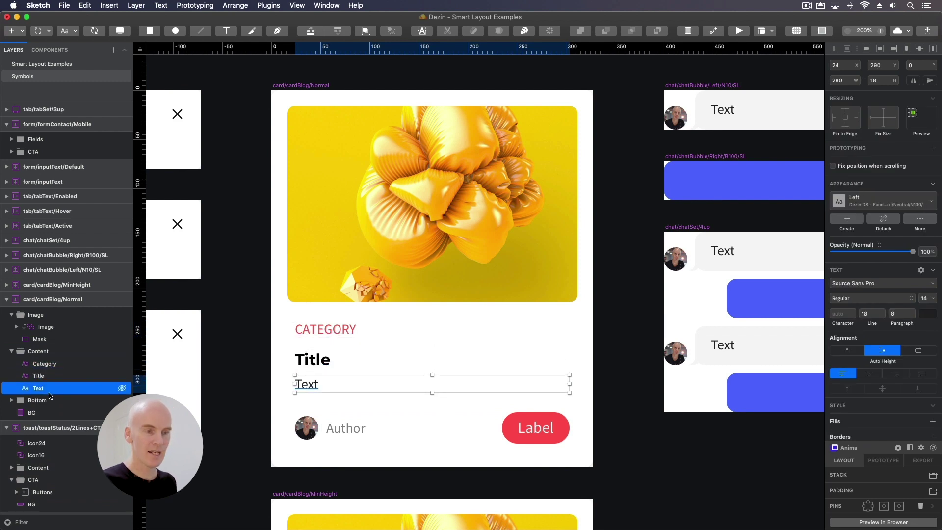
left_click(19, 354)
left_click(12, 351)
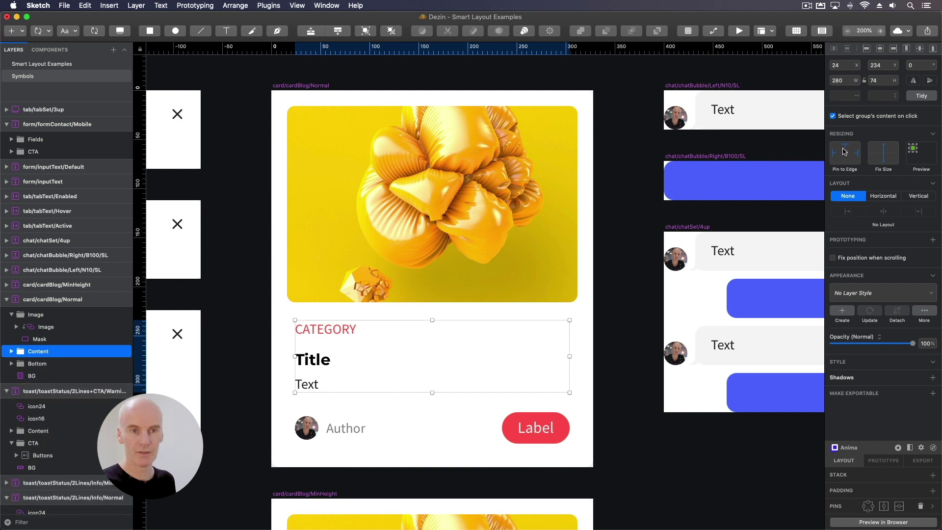
left_click(30, 364)
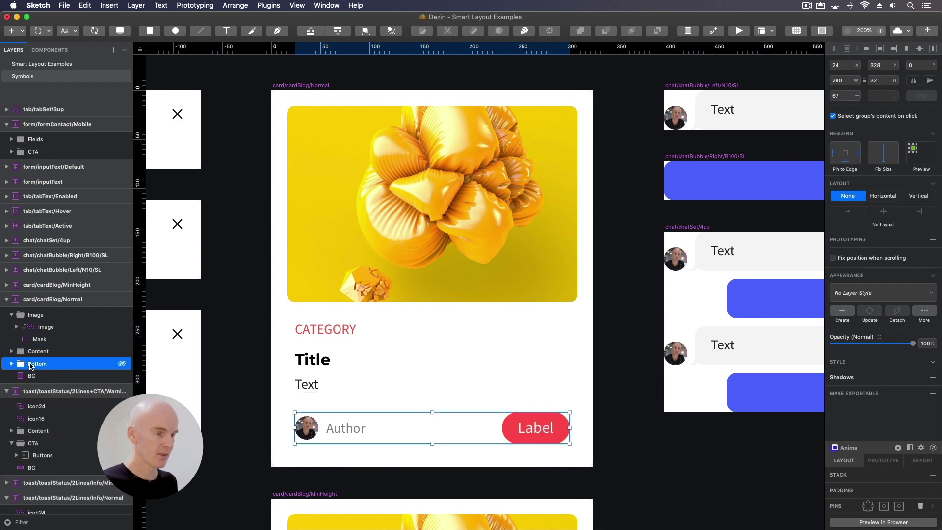
left_click(11, 364)
scroll(29, 348, "down", 2)
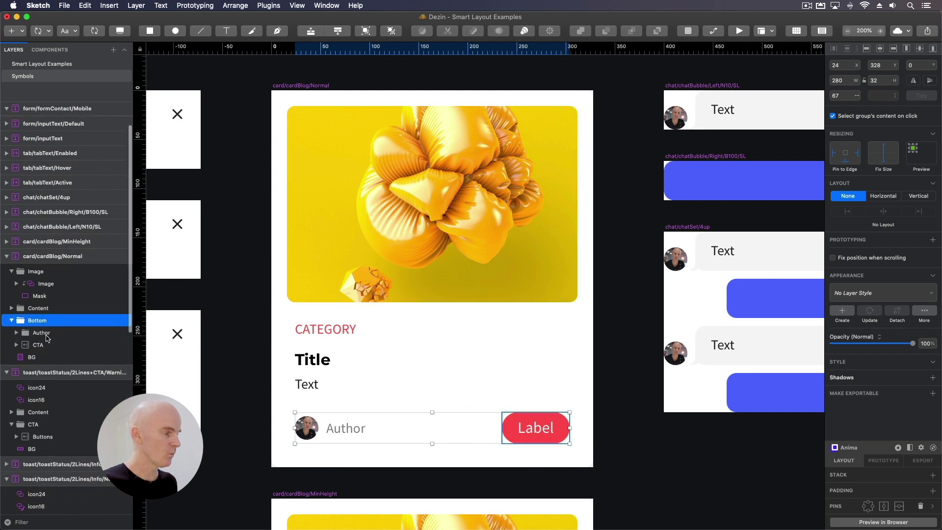
left_click(47, 333)
left_click(17, 332)
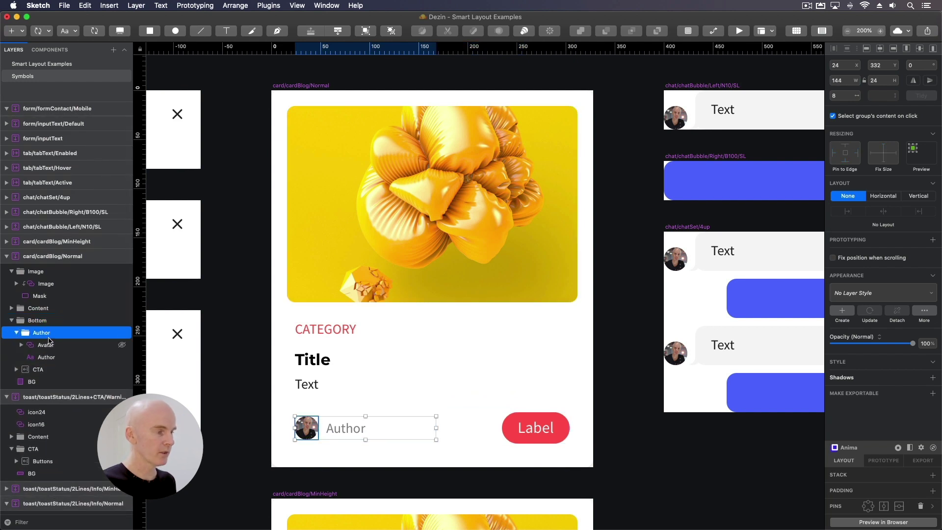
left_click(47, 345)
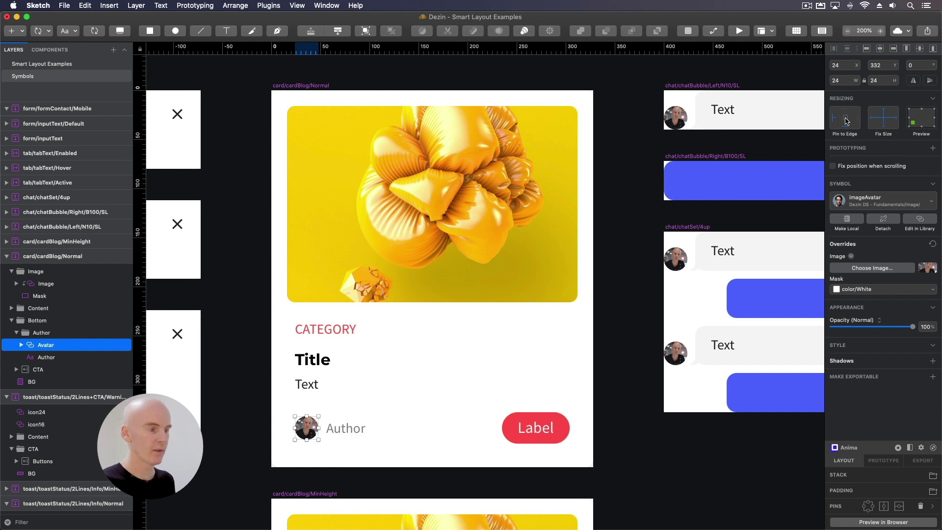
left_click(346, 429)
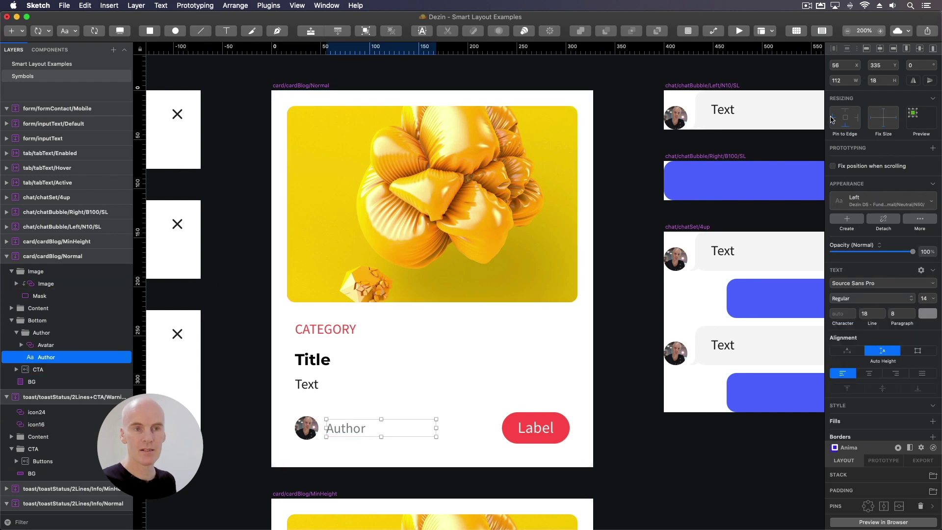
left_click(49, 369)
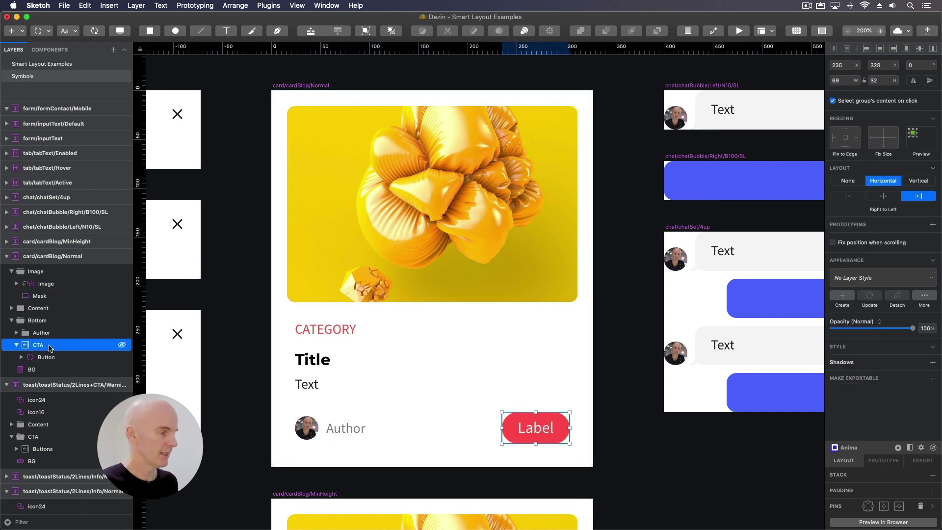
left_click(74, 358)
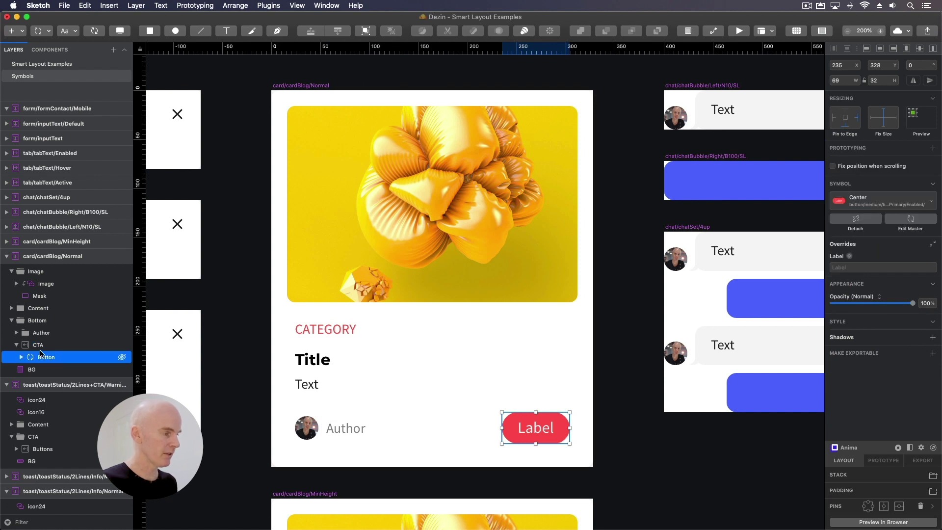
left_click(102, 344)
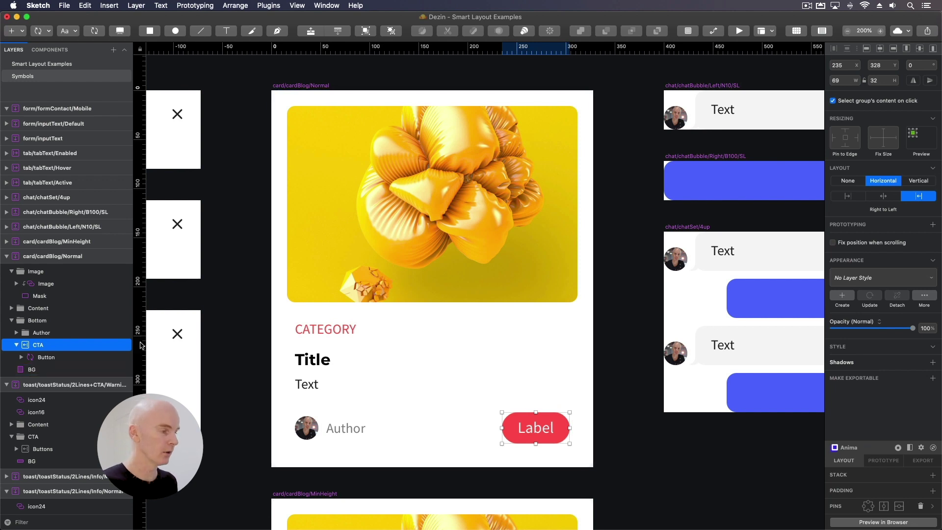
left_click(16, 345)
left_click(587, 287)
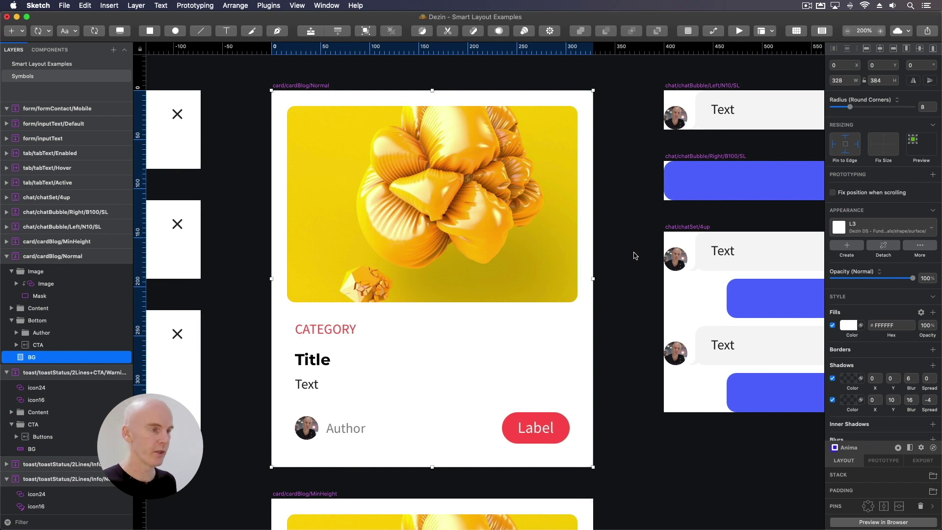
left_click(292, 86)
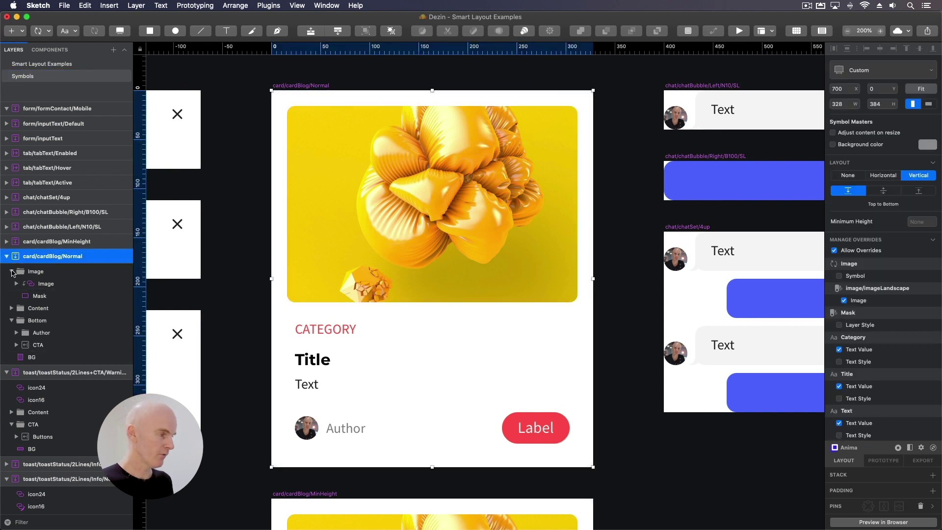
left_click(12, 272)
left_click(11, 296)
left_click(38, 275)
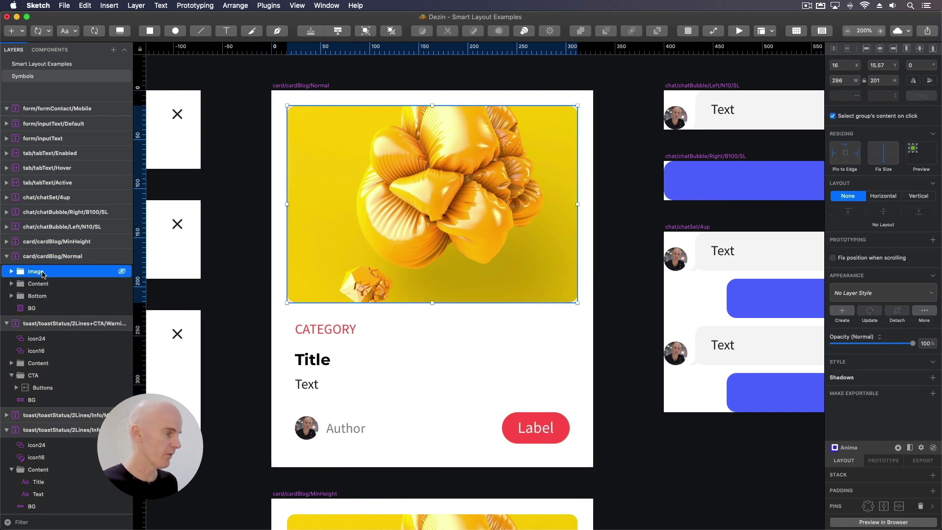
left_click(39, 285)
left_click(40, 297)
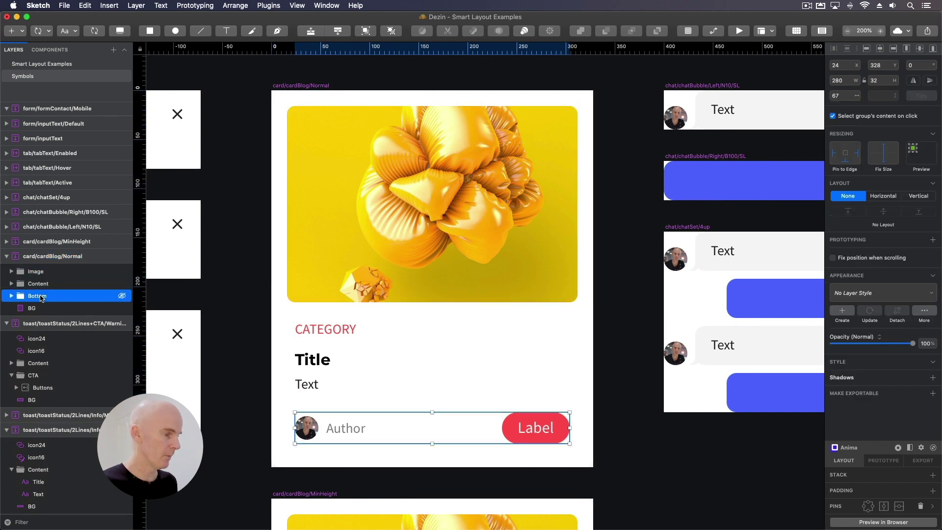
left_click(46, 286)
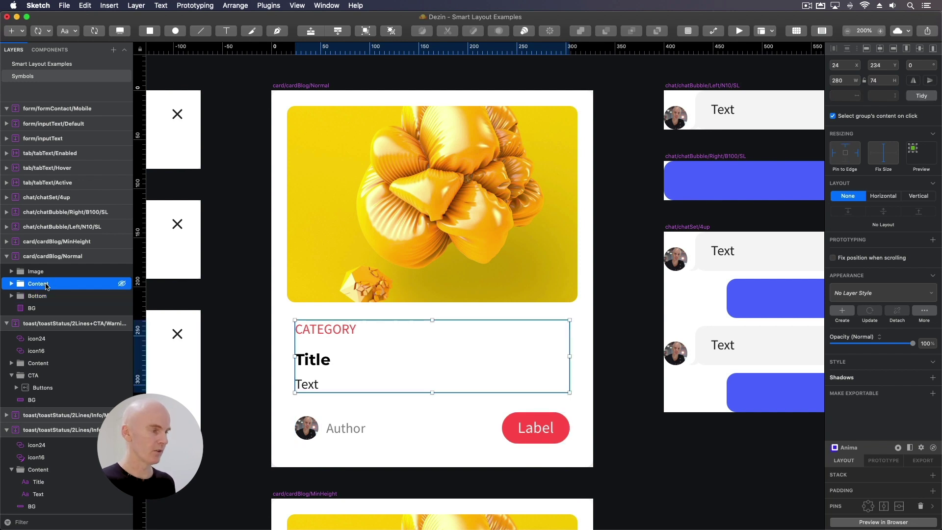
left_click(43, 274)
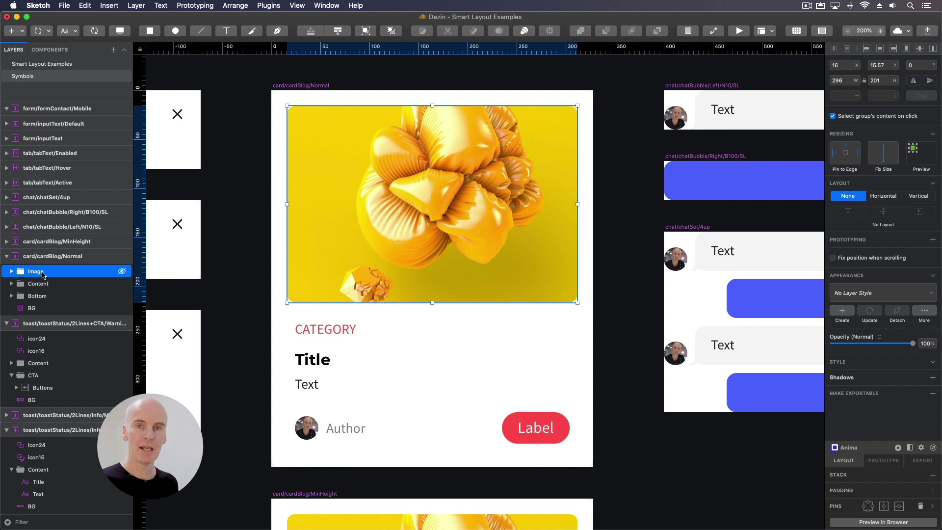
scroll(486, 255, "right", 10)
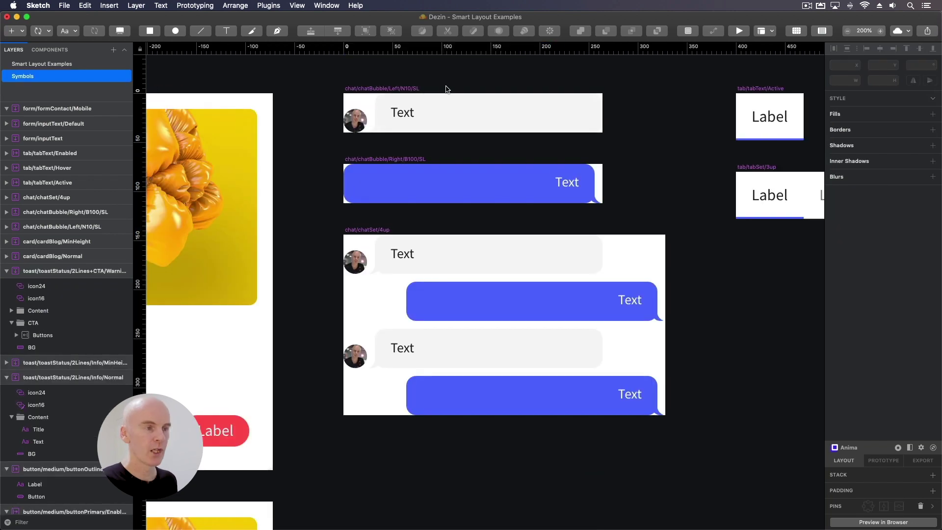
left_click(385, 89)
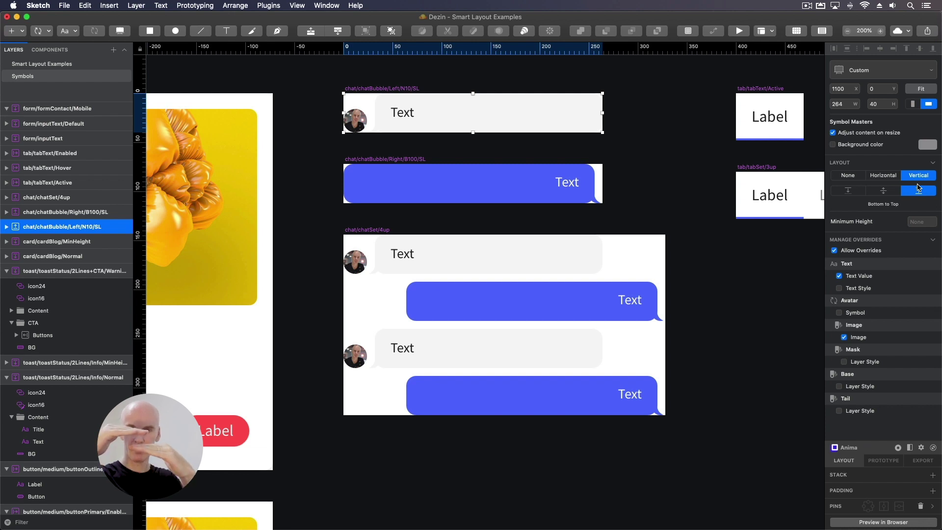
left_click(355, 126)
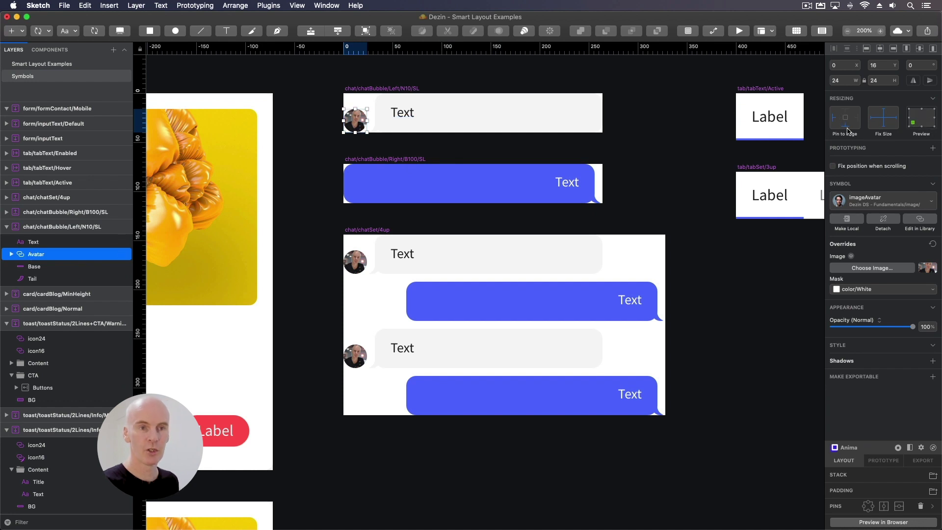
left_click(44, 267)
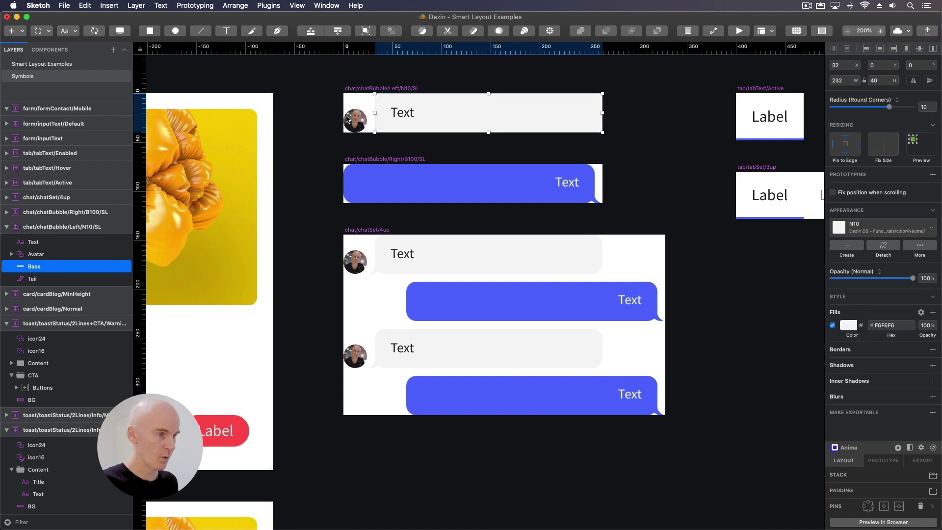
key("Tab")
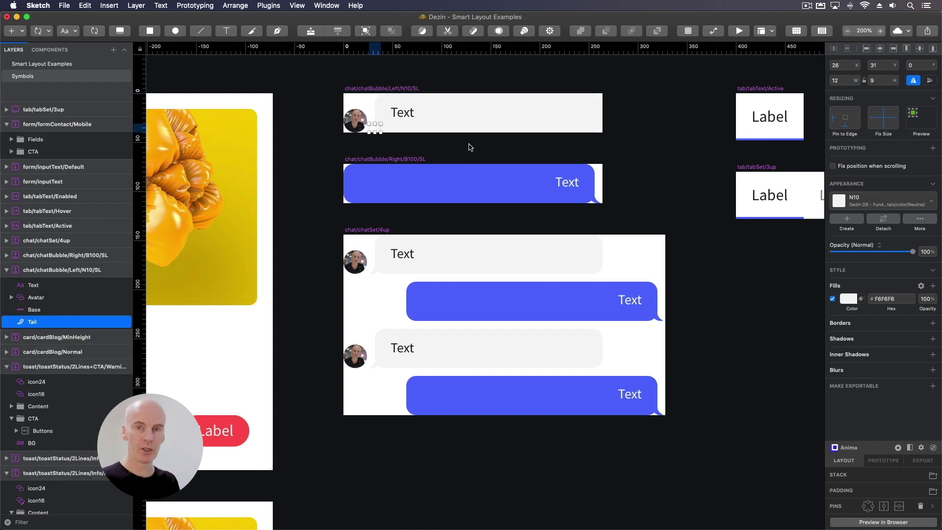
left_click(411, 159)
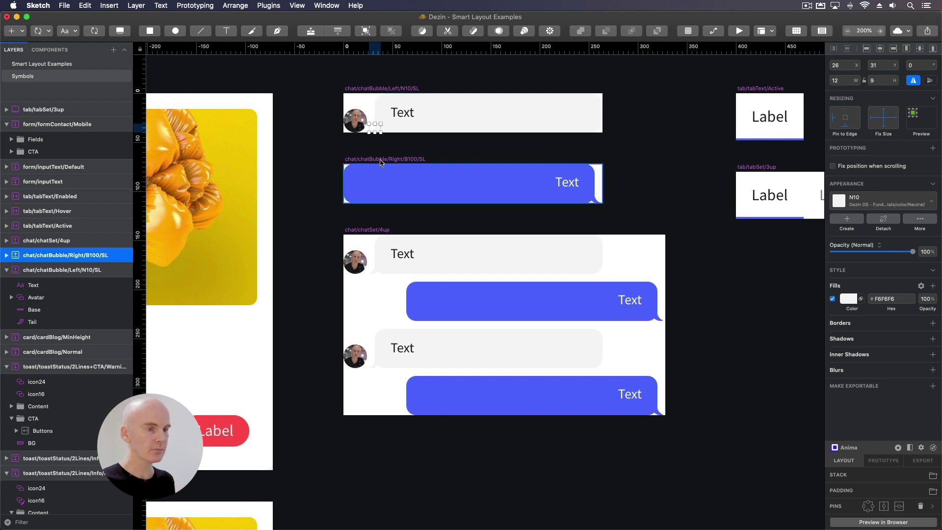
left_click(662, 153)
left_click(572, 185)
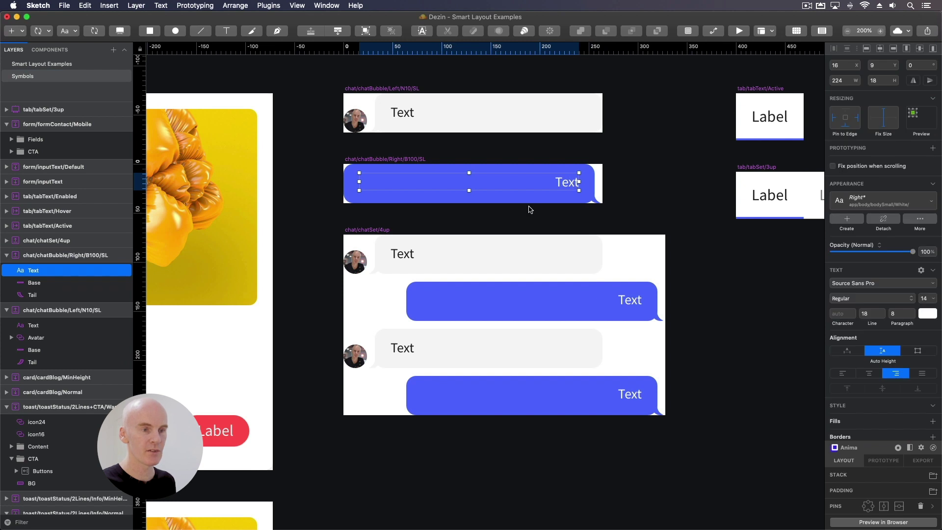
left_click(586, 177)
left_click(596, 197)
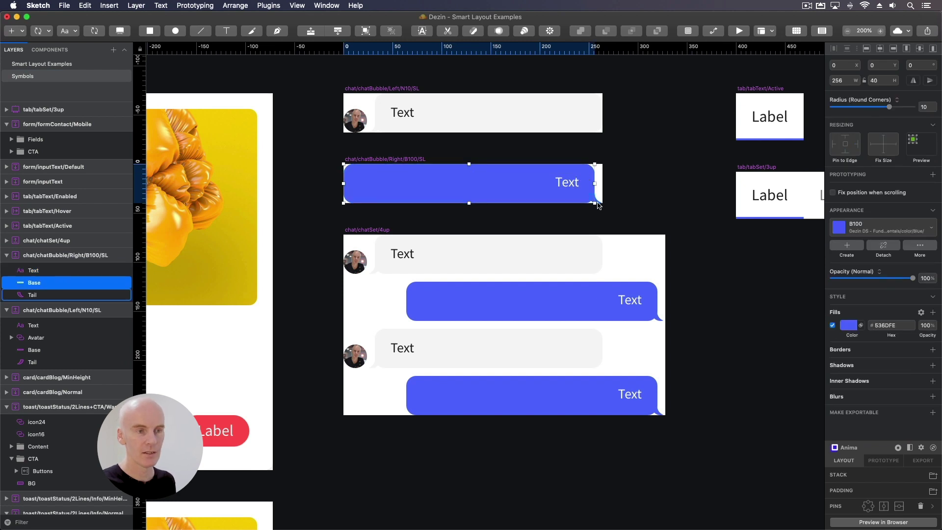
left_click(607, 180)
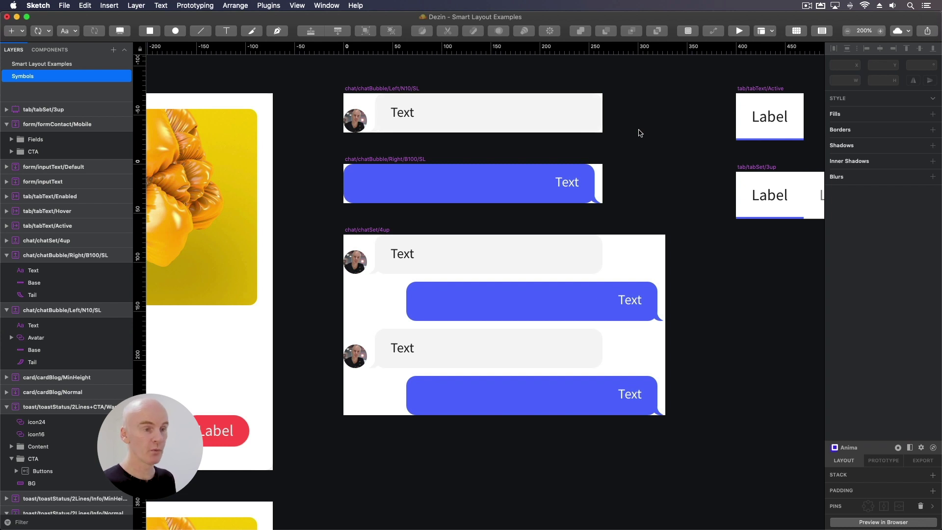
scroll(638, 132, "right", 2)
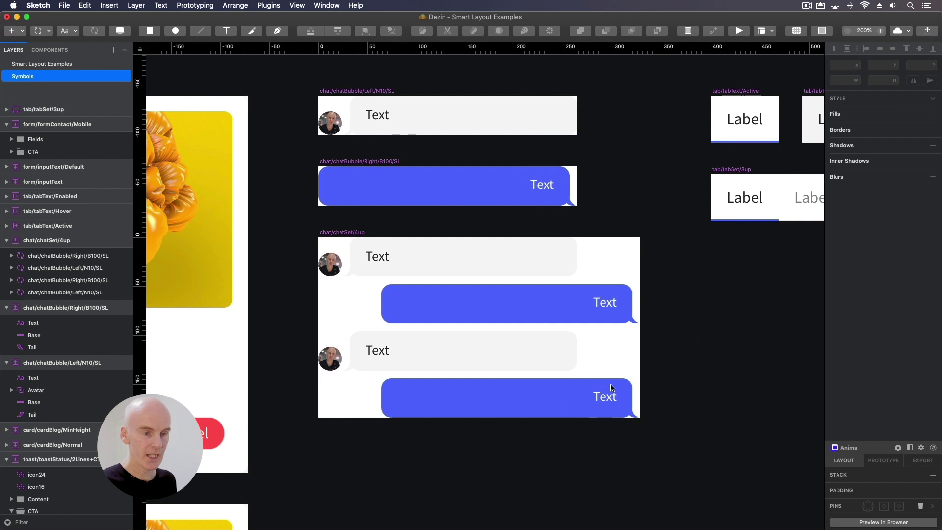
left_click(511, 412)
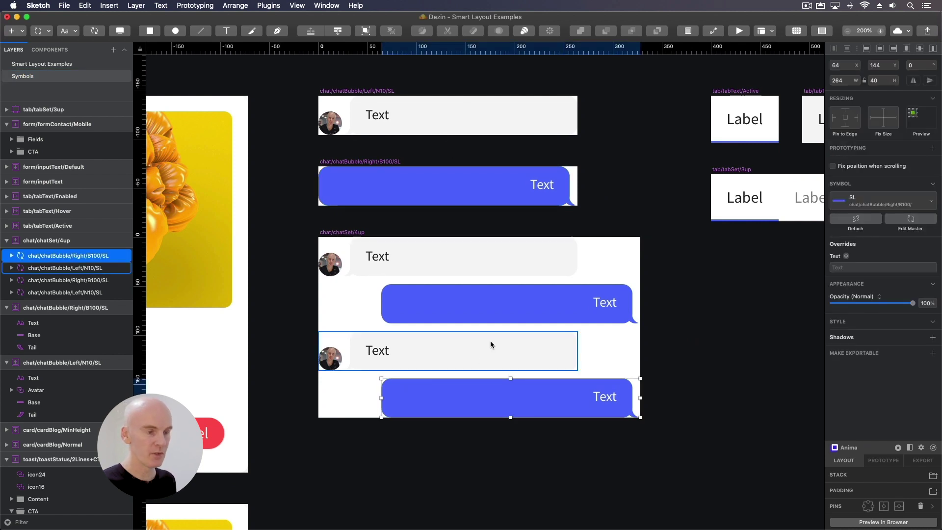
left_click(490, 341)
left_click(501, 307)
left_click(504, 262)
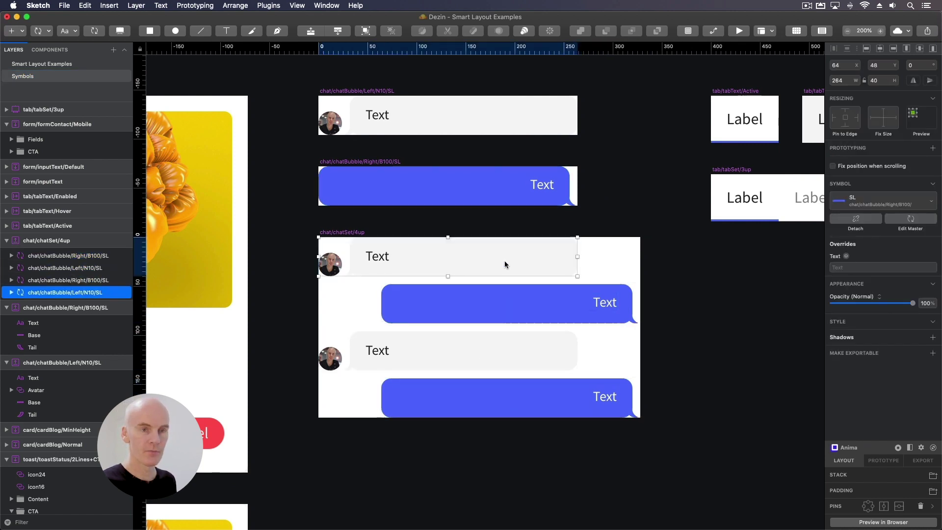
left_click(54, 241)
scroll(715, 246, "right", 10)
left_click(365, 108)
left_click(366, 108)
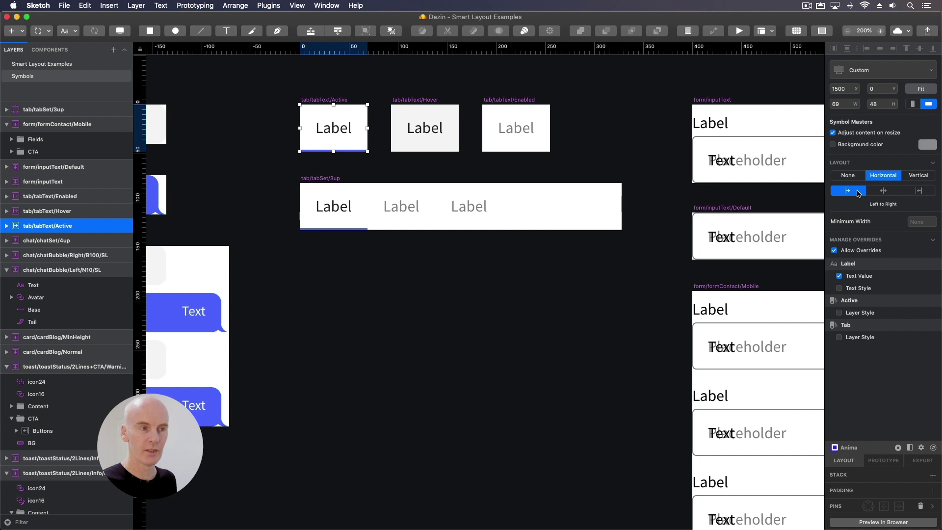
left_click(423, 103)
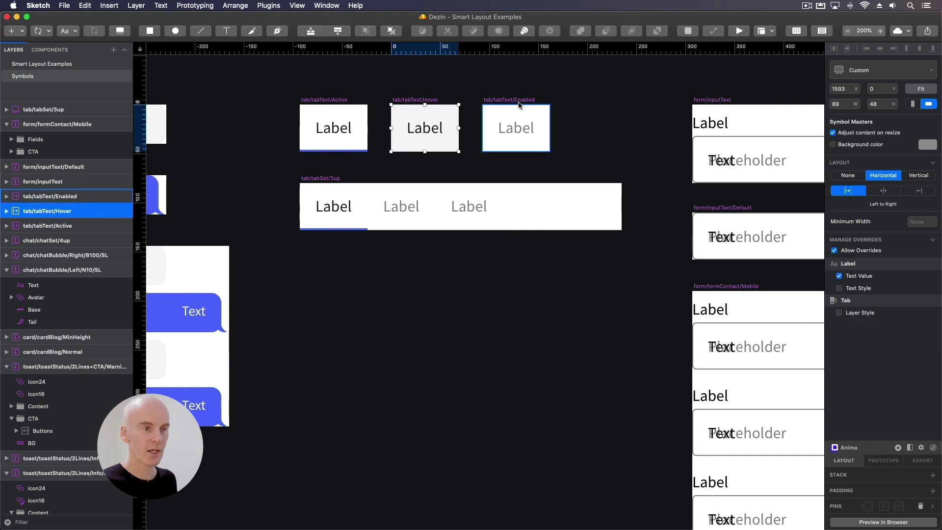
left_click(540, 106)
left_click(321, 92)
left_click(324, 132)
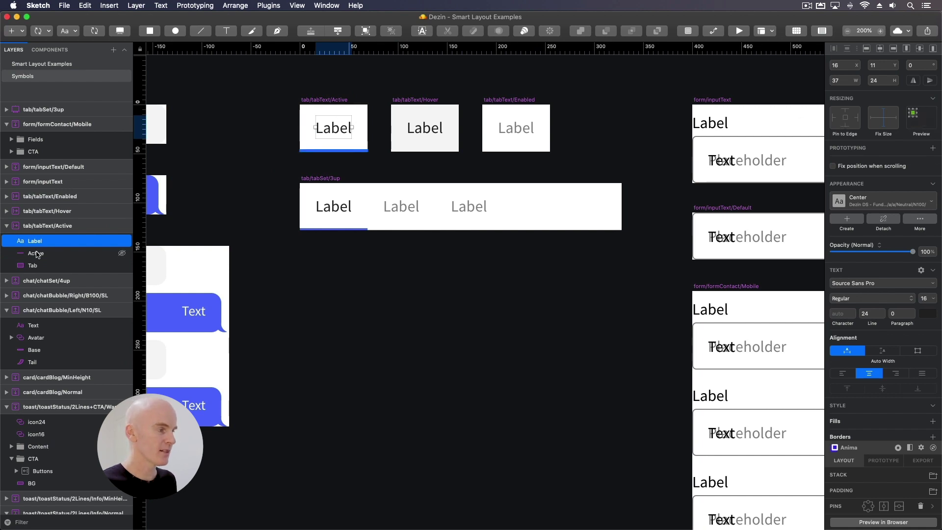
left_click(864, 200)
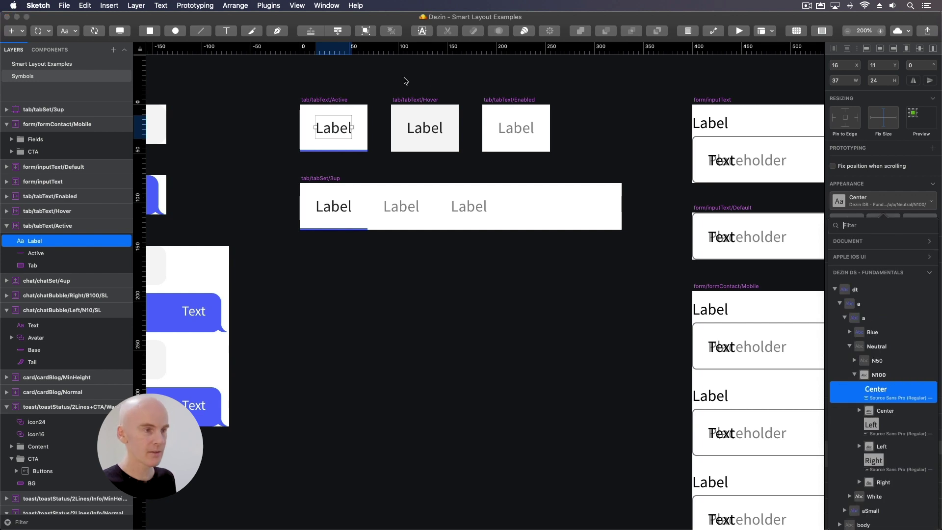
left_click(343, 105)
left_click(343, 105)
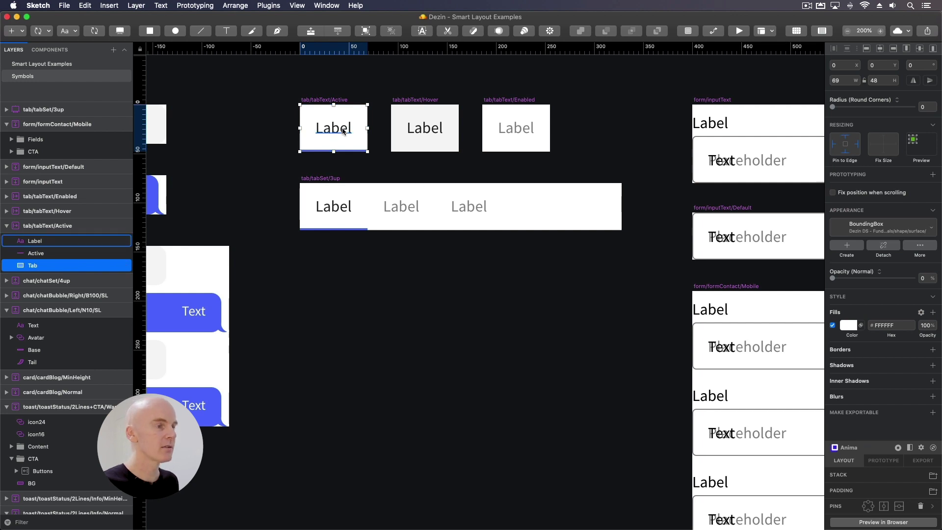
key("Escape")
scroll(373, 133, "up", 2)
key("super+plus")
left_click(536, 309)
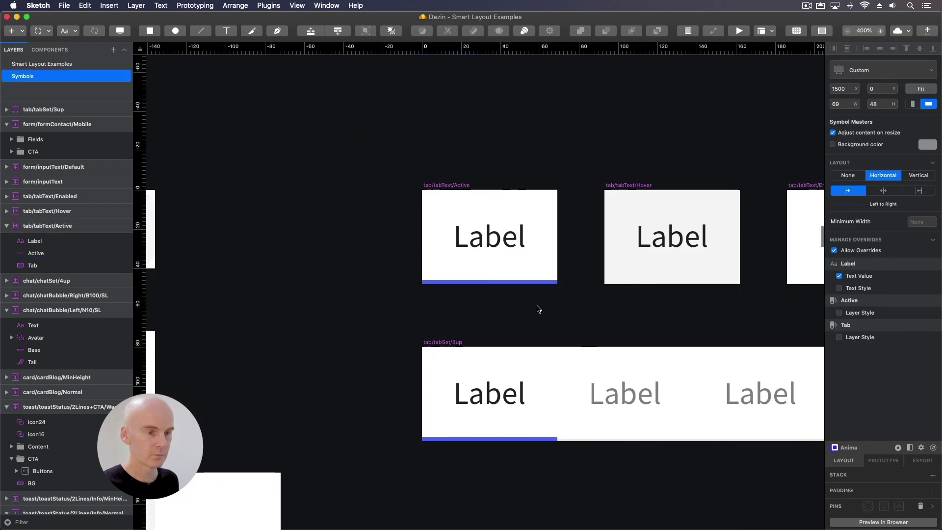
left_click(528, 282)
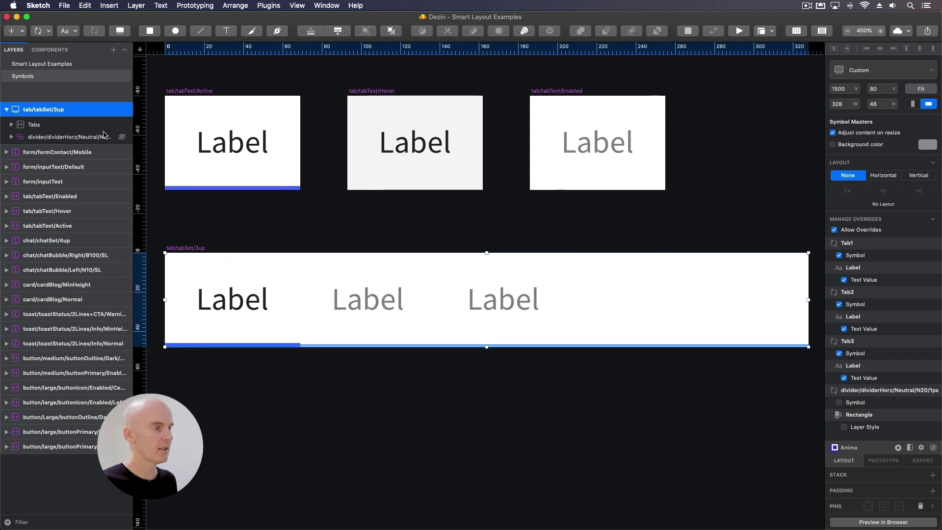
Step: Inspect the tab set's divider line, the Tabs group's horizontal layout and Tab1
left_click(42, 138)
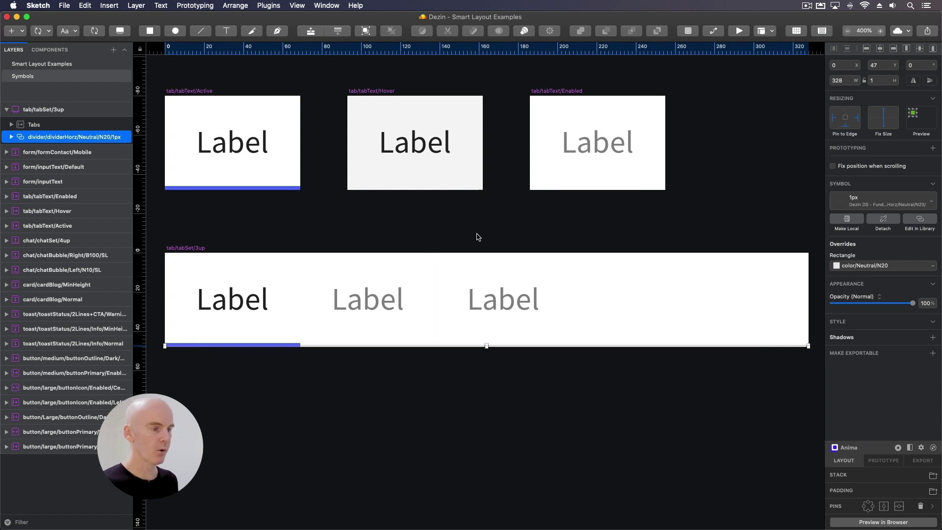
left_click(289, 265)
key("Tab")
key("Tab")
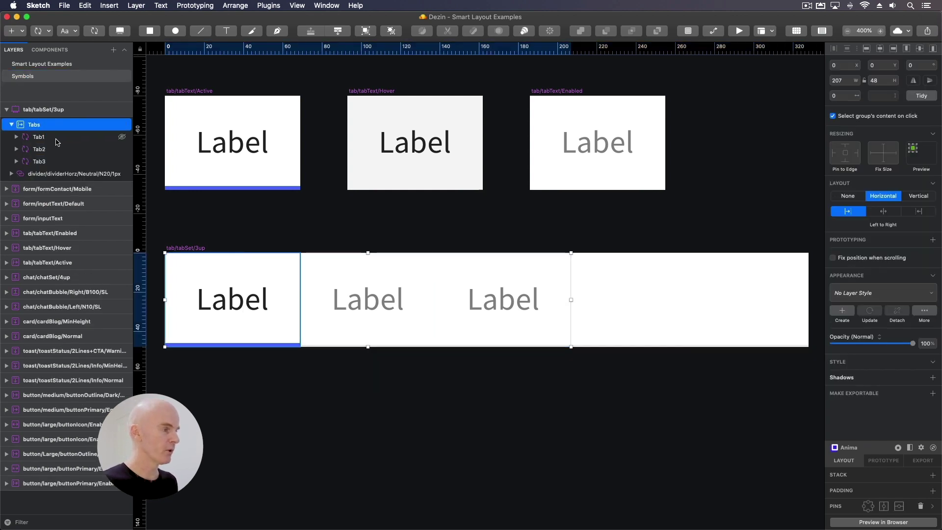
left_click(50, 125)
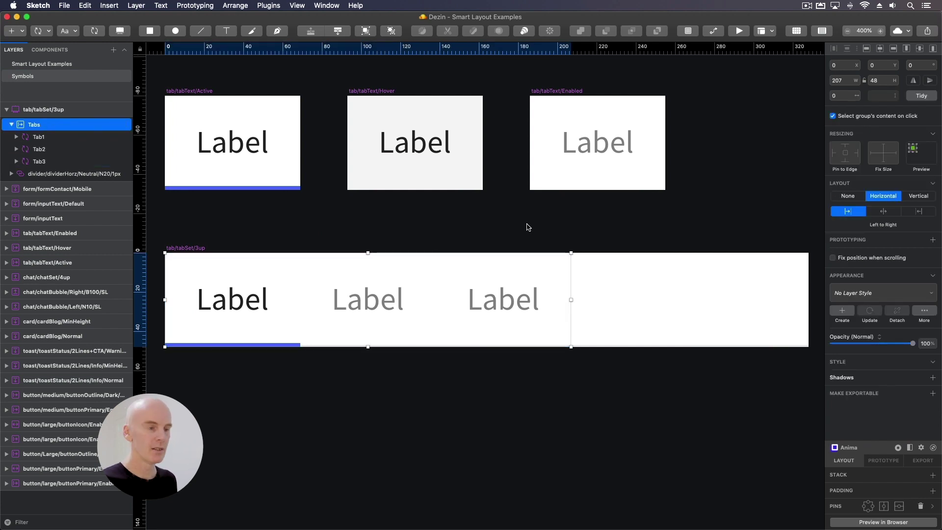
key("Return")
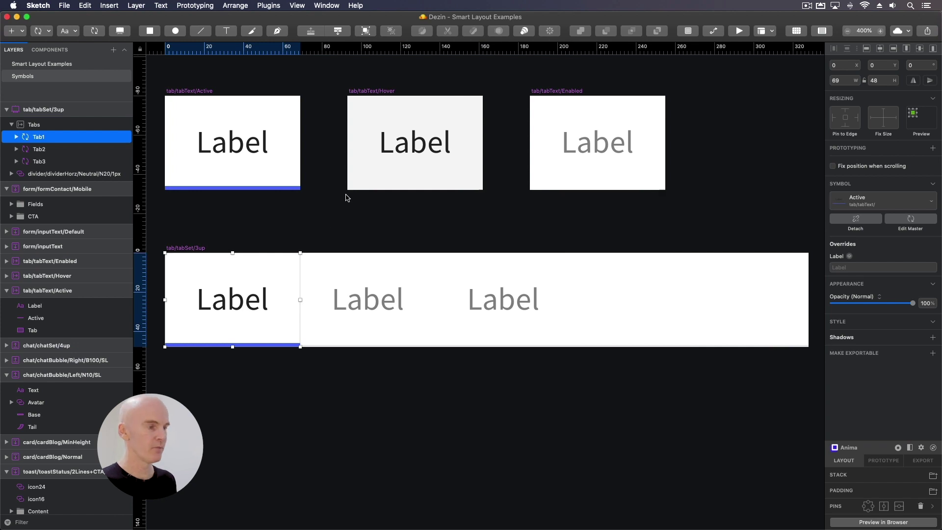
Step: Inspect the second and third tabs, then clear the selection
left_click(347, 305)
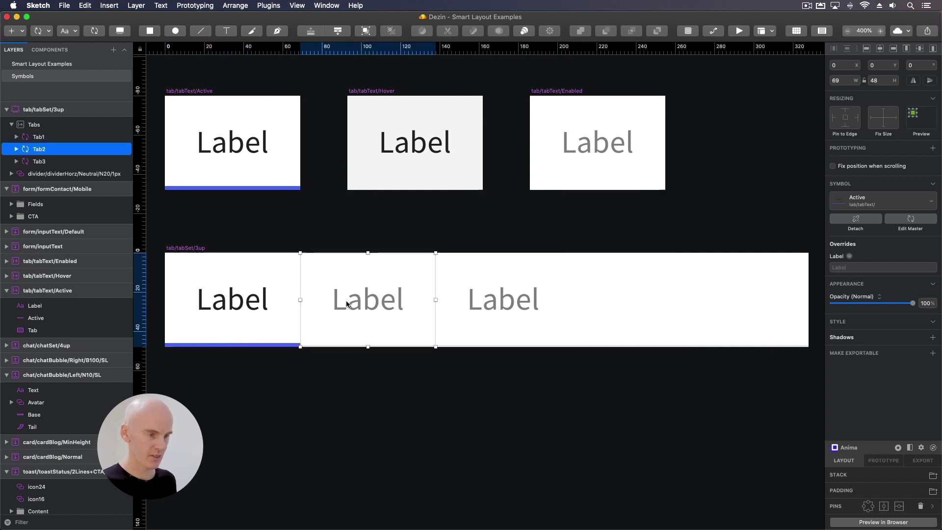
left_click(511, 304)
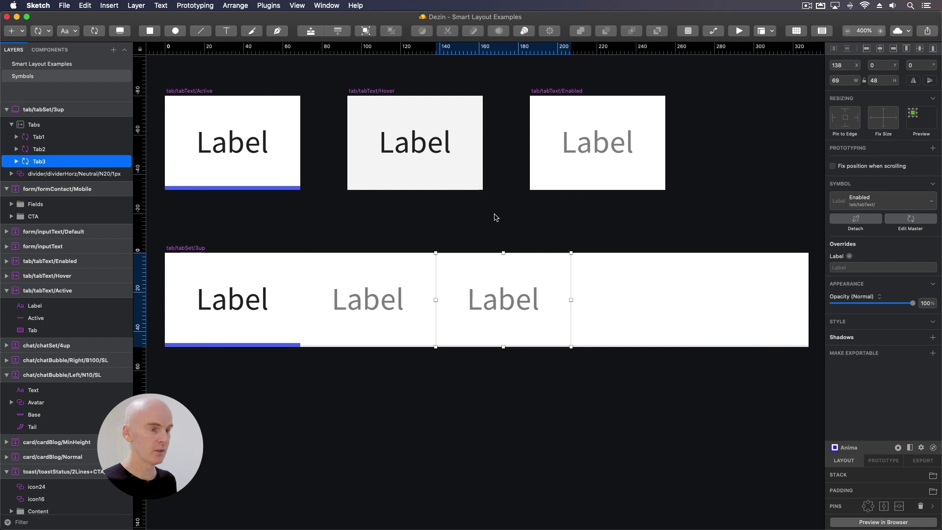
left_click(428, 226)
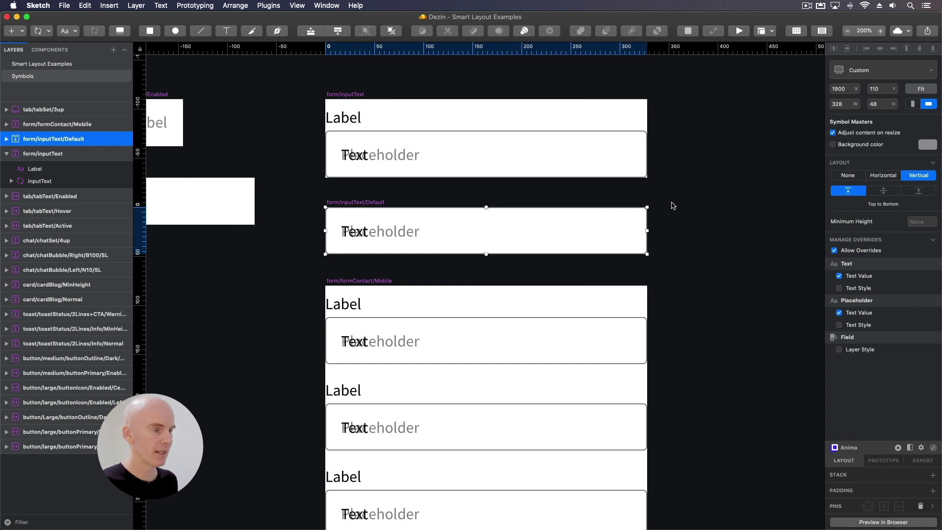
left_click(344, 199)
left_click(354, 231)
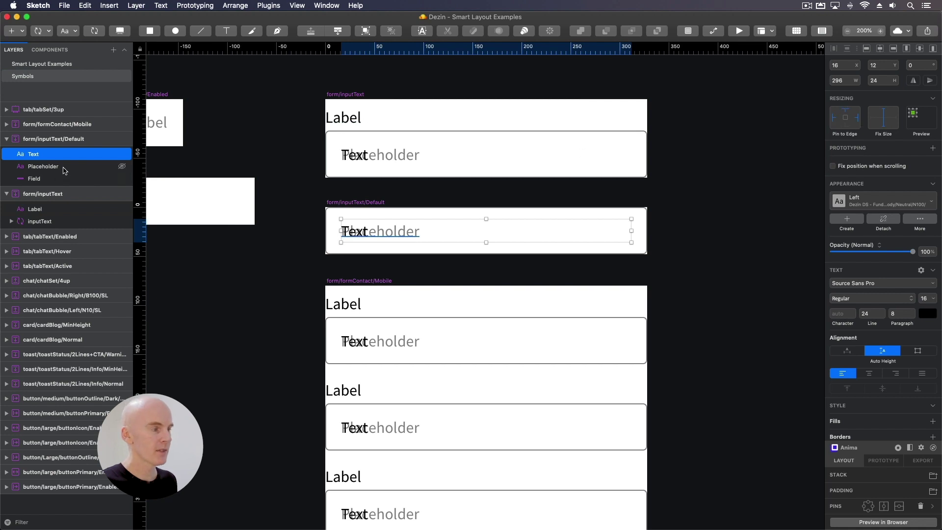
left_click(44, 166)
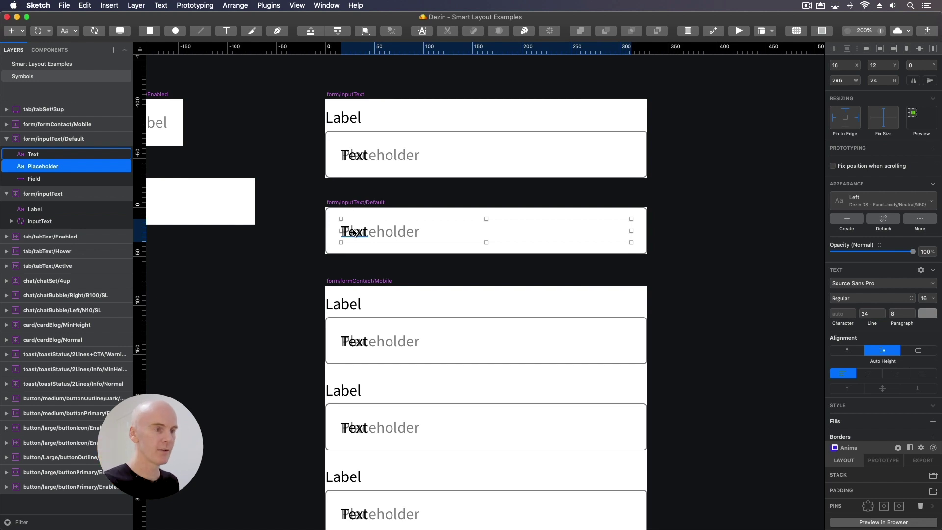
left_click(358, 202)
left_click_drag(487, 260, 486, 290)
key("super+z")
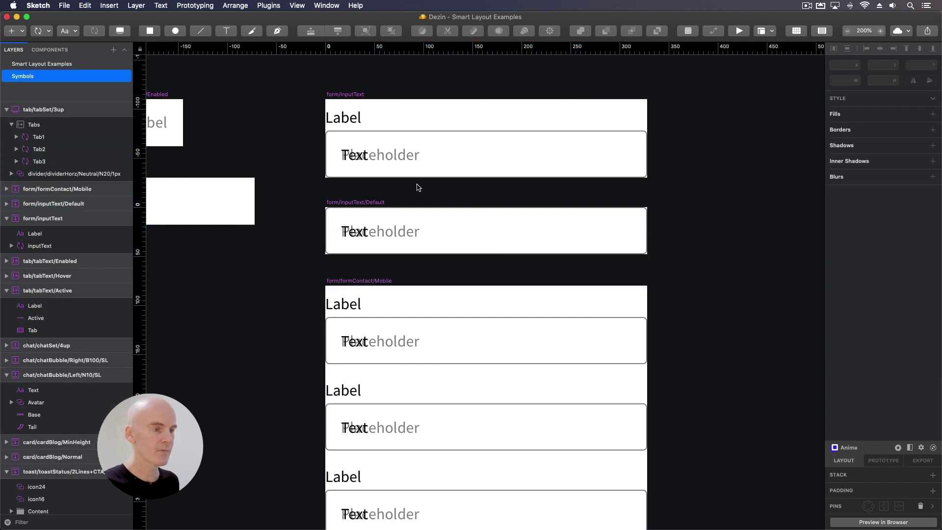
left_click(372, 158)
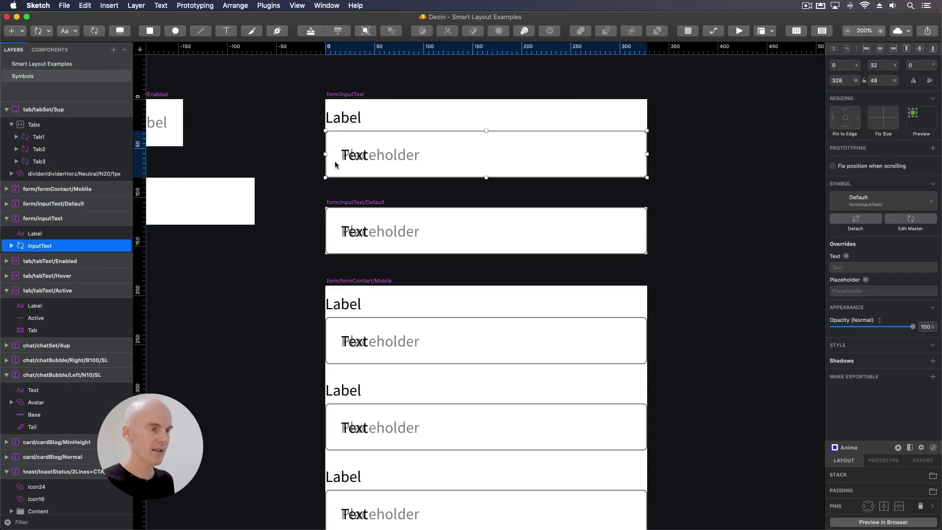
left_click(344, 123)
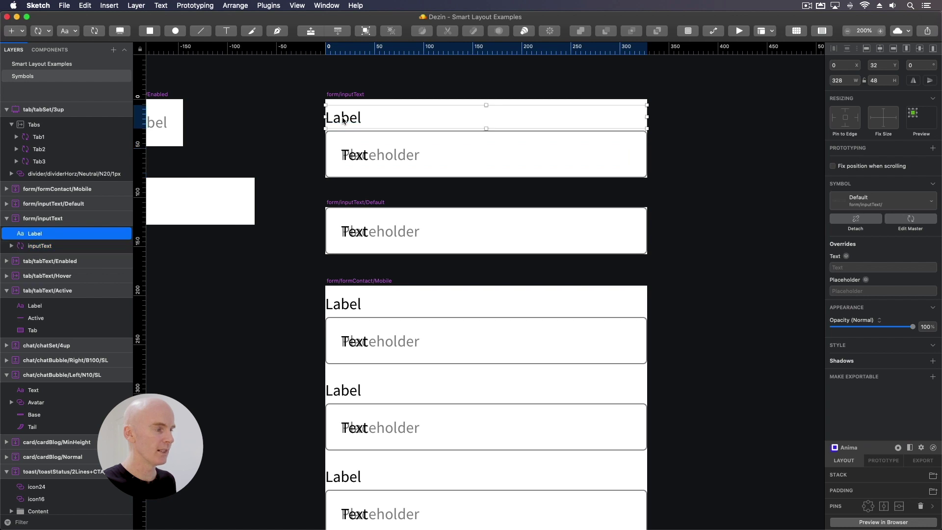
left_click(71, 218)
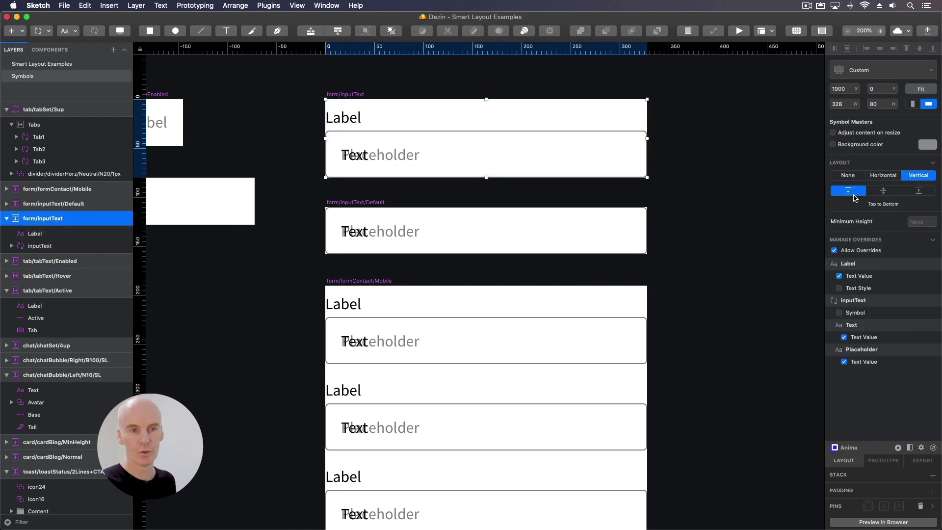
left_click(741, 200)
left_click(357, 122)
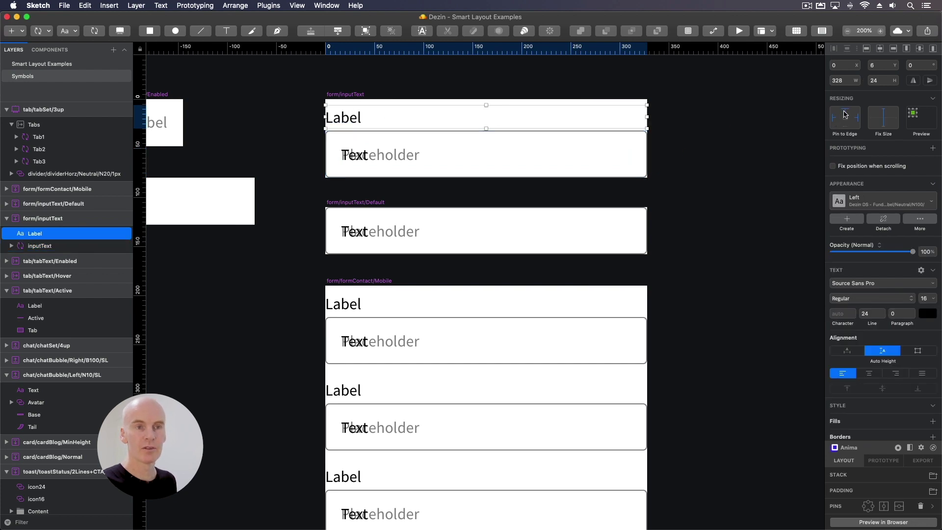
left_click(711, 142)
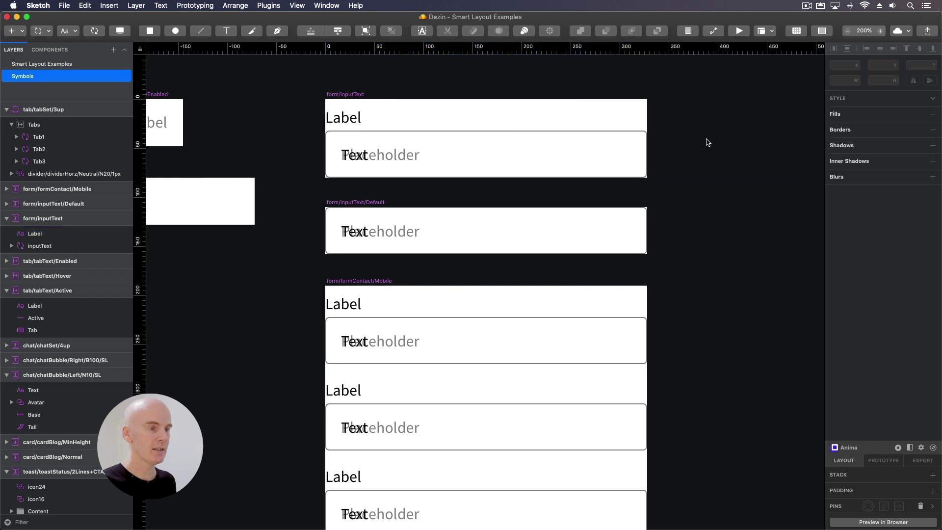
Step: Select the mobile contact form's input fields, then the whole form/formContact/Mobile master
scroll(690, 320, "down", 6)
scroll(706, 268, "down", 2)
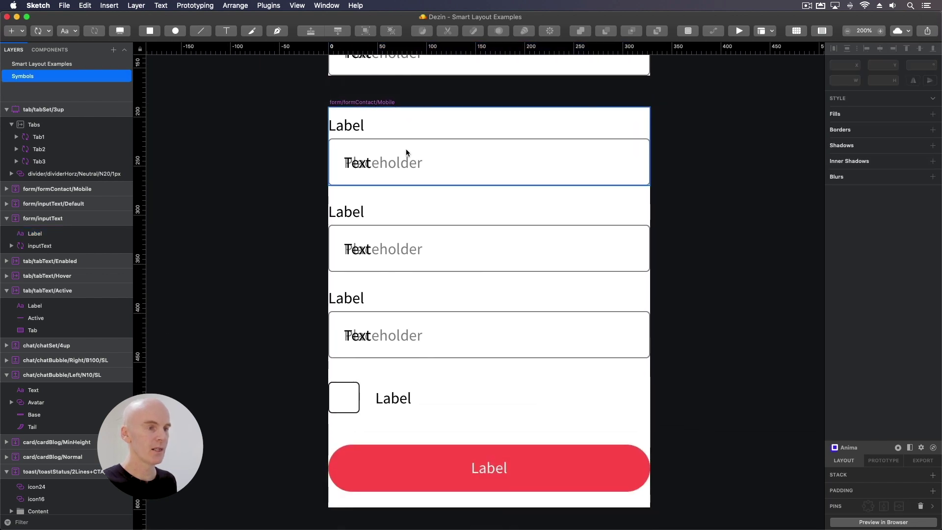
left_click(405, 150)
left_click(407, 247)
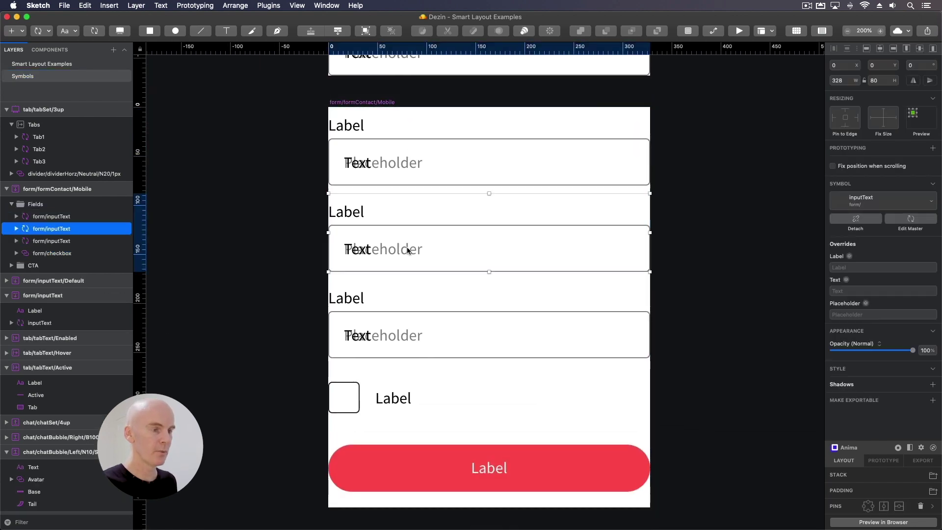
key("Tab")
left_click(362, 102)
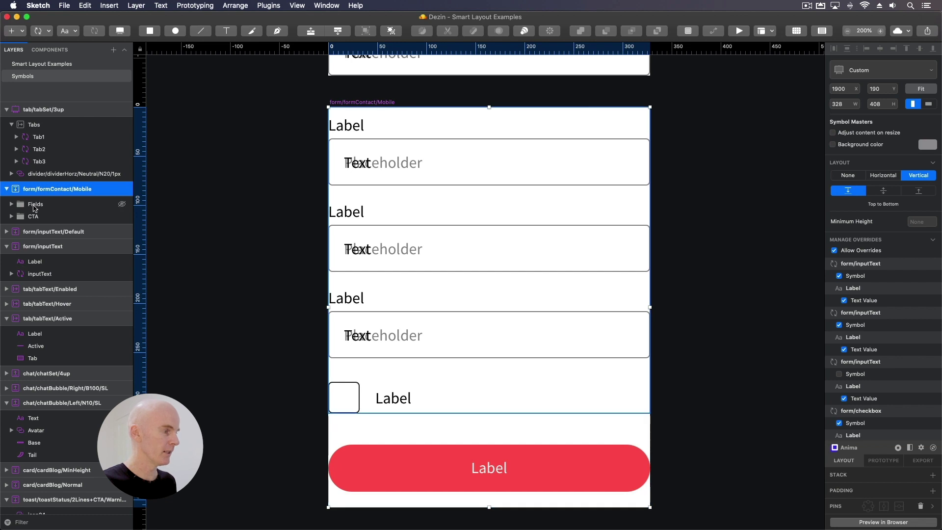
Step: Step through the Fields group's three form/inputText fields and the checkbox row
left_click(7, 206)
left_click(10, 205)
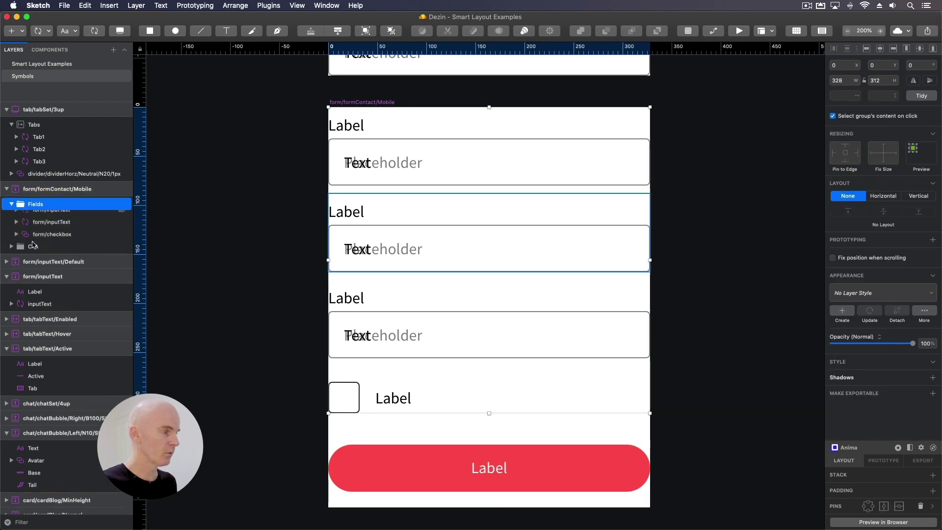
left_click(49, 216)
key("Tab")
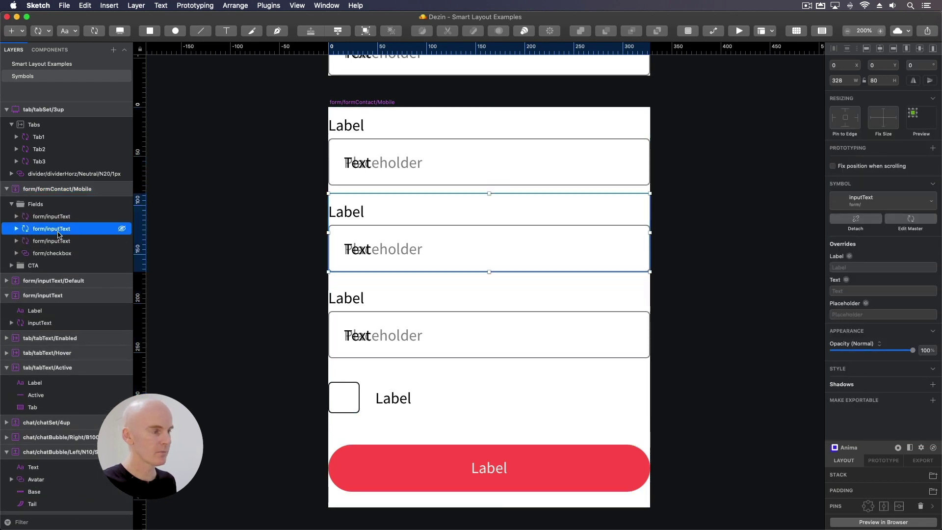
key("Tab")
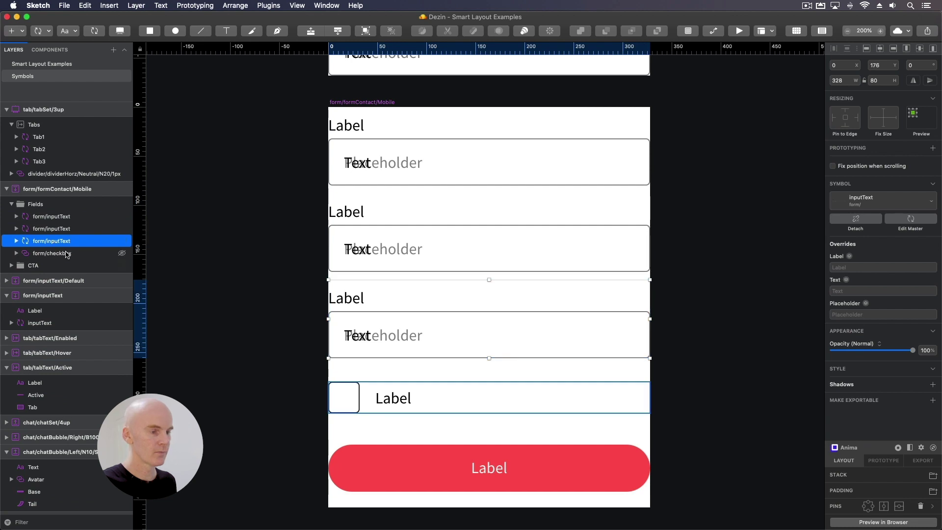
left_click(67, 254)
Step: Select the red primary button in the CTA folder and preview its replacement symbols
scroll(29, 245, "down", 1)
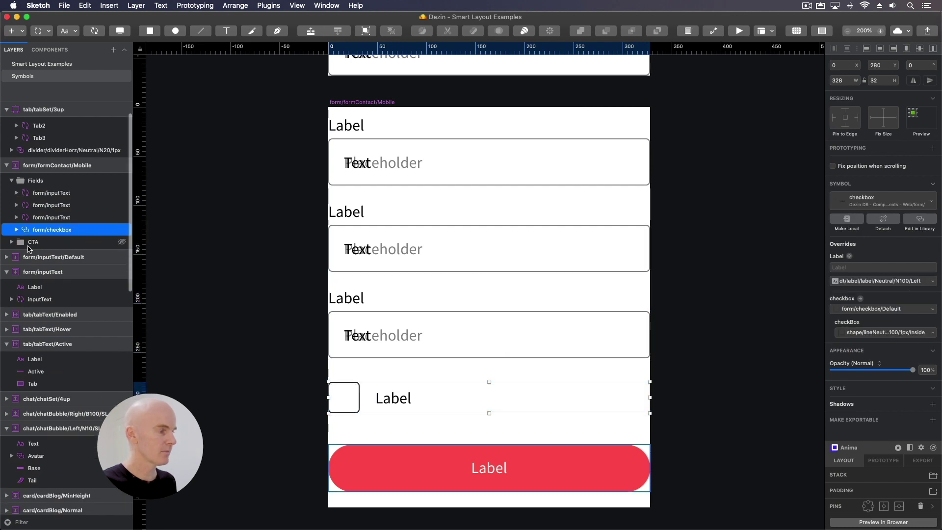
left_click(30, 242)
left_click(12, 242)
key("Return")
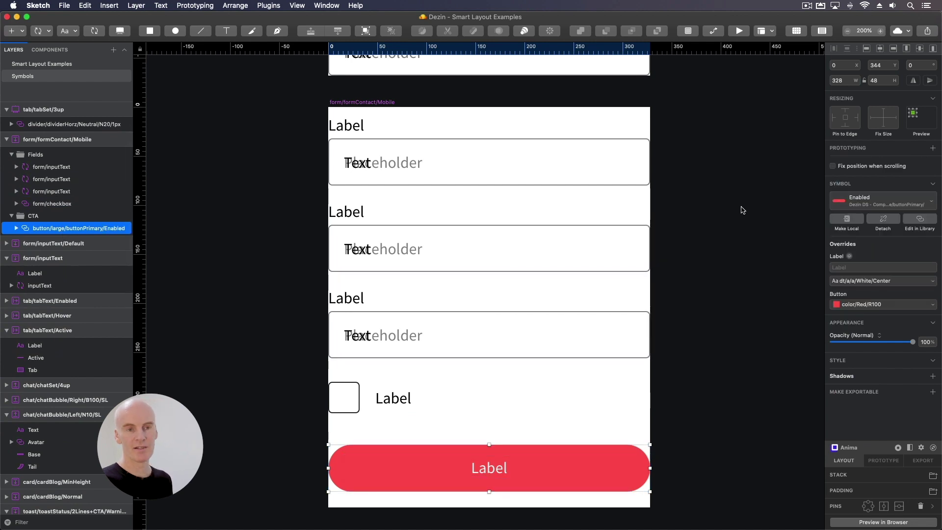
left_click(887, 201)
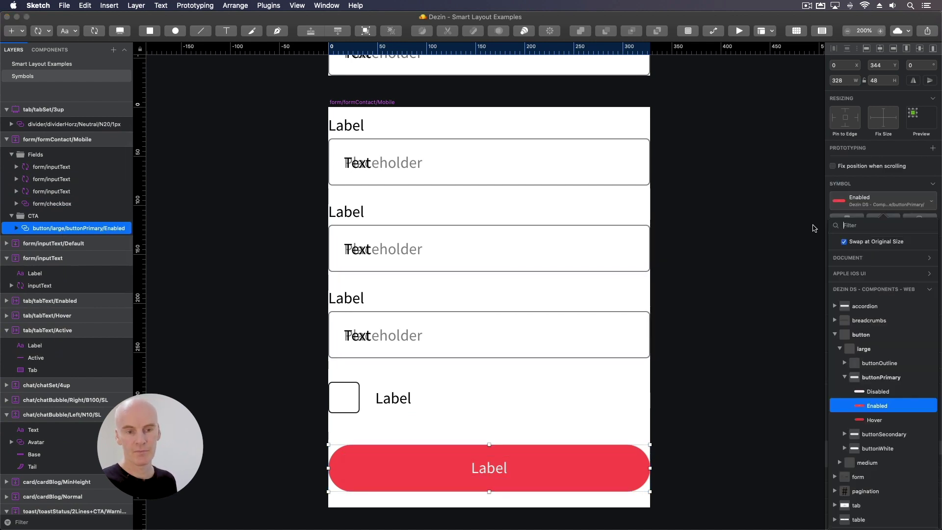
left_click(732, 278)
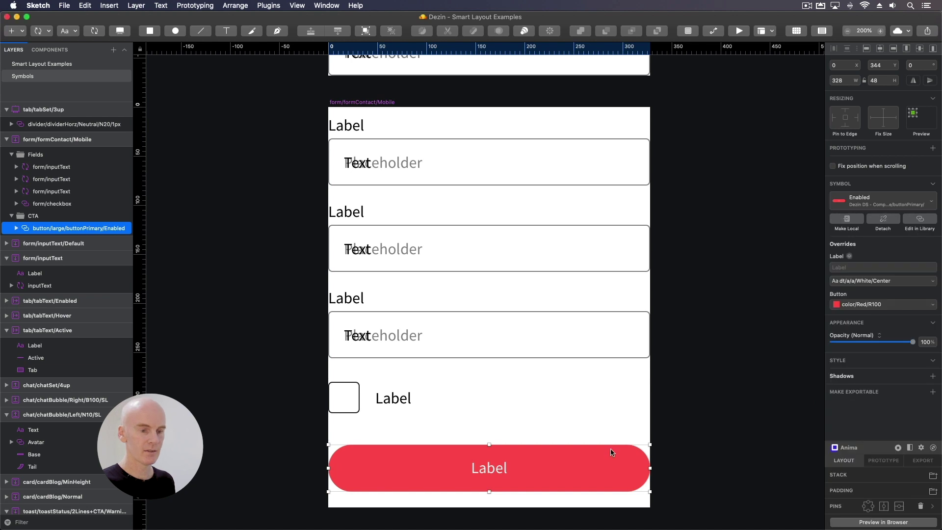
Step: Select the red button on the canvas, then zoom out to show all symbol masters
left_click(283, 194)
scroll(363, 250, "down", 5)
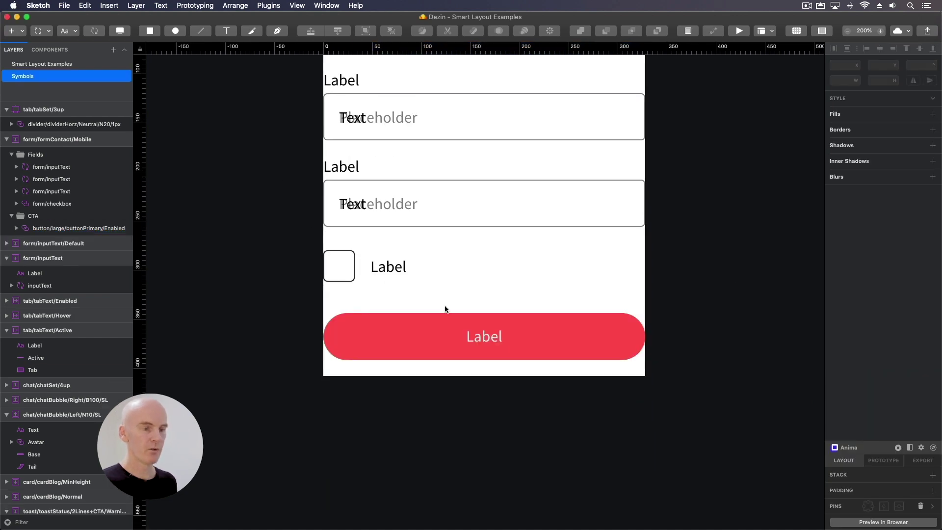
left_click(412, 331)
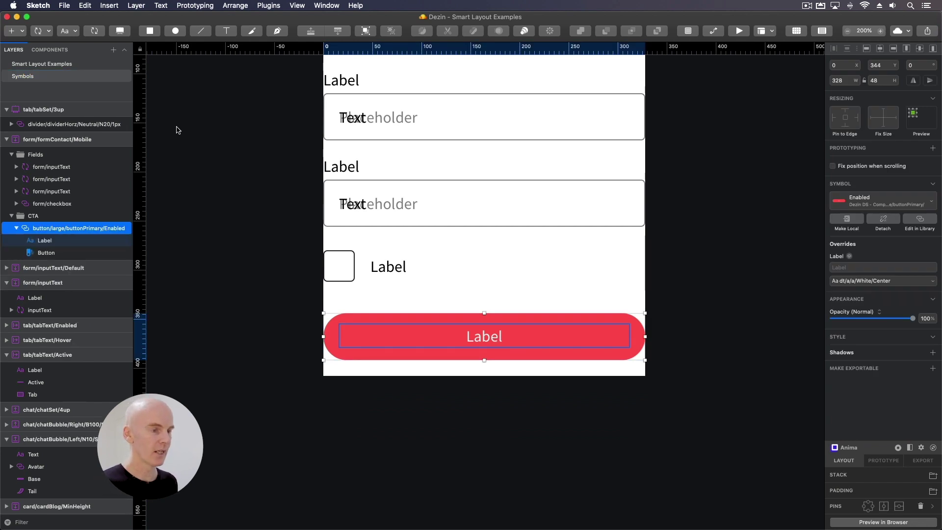
left_click(204, 135)
key("super+1")
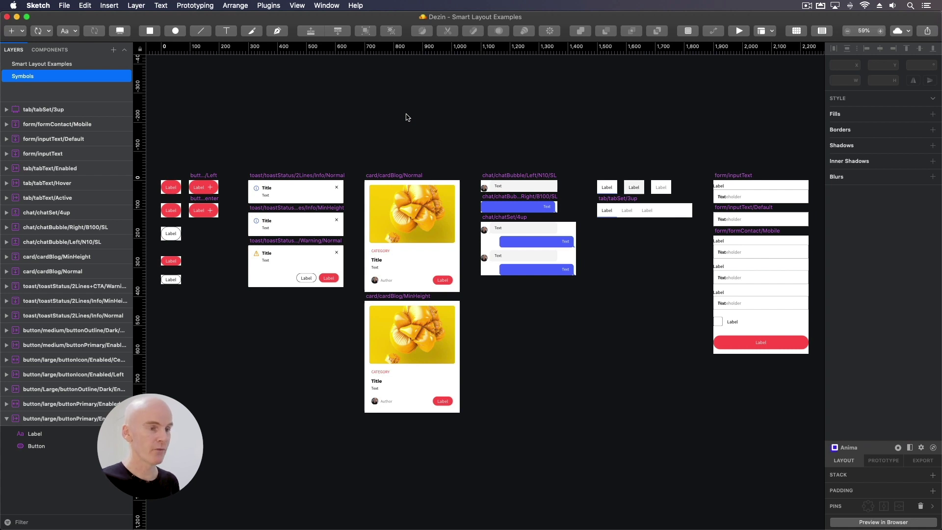
Step: Switch to the Smart Layout Examples page, showing the Buttons, Toast, Cards, Chat, Tabs and Form artboards
left_click(71, 66)
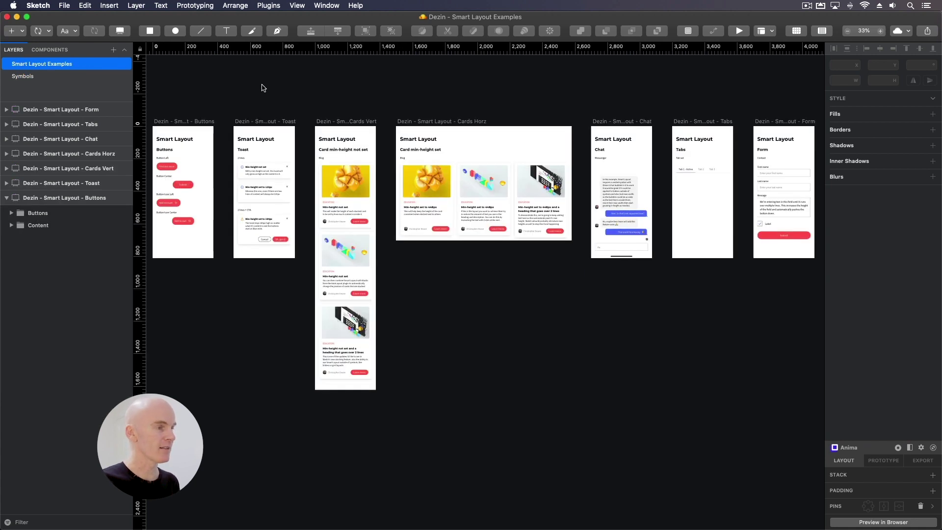